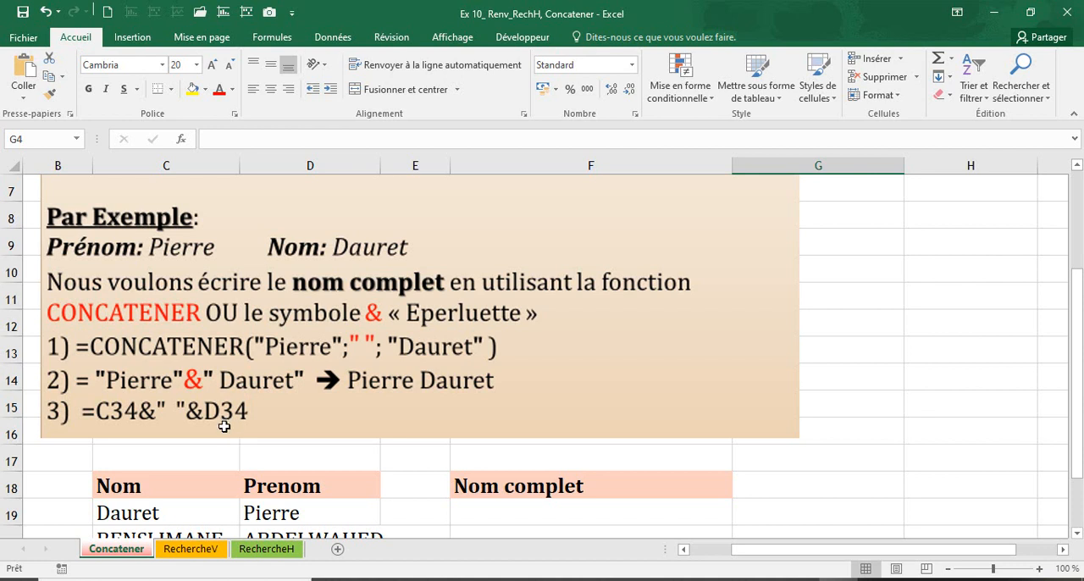
Examine the Nom and Prenom columns alongside the empty Nom complet column
{"action": "scroll", "coordinate": [225, 424], "scroll_direction": "down", "scroll_amount": 2}
{"action": "left_click", "coordinate": [125, 351]}
{"action": "left_click_drag", "start_coordinate": [126, 351], "coordinate": [291, 426]}
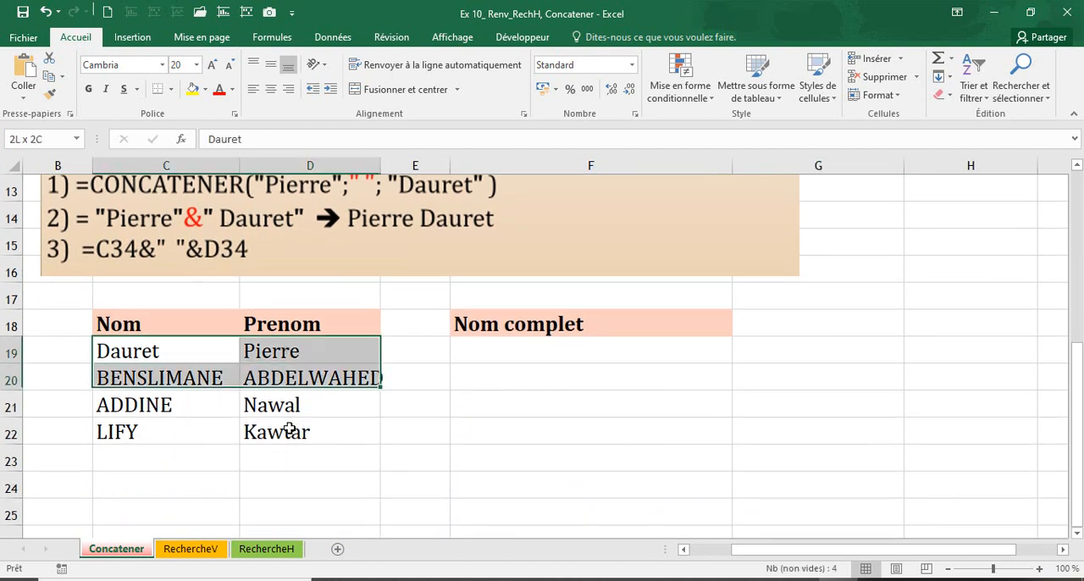
{"action": "left_click", "coordinate": [501, 351]}
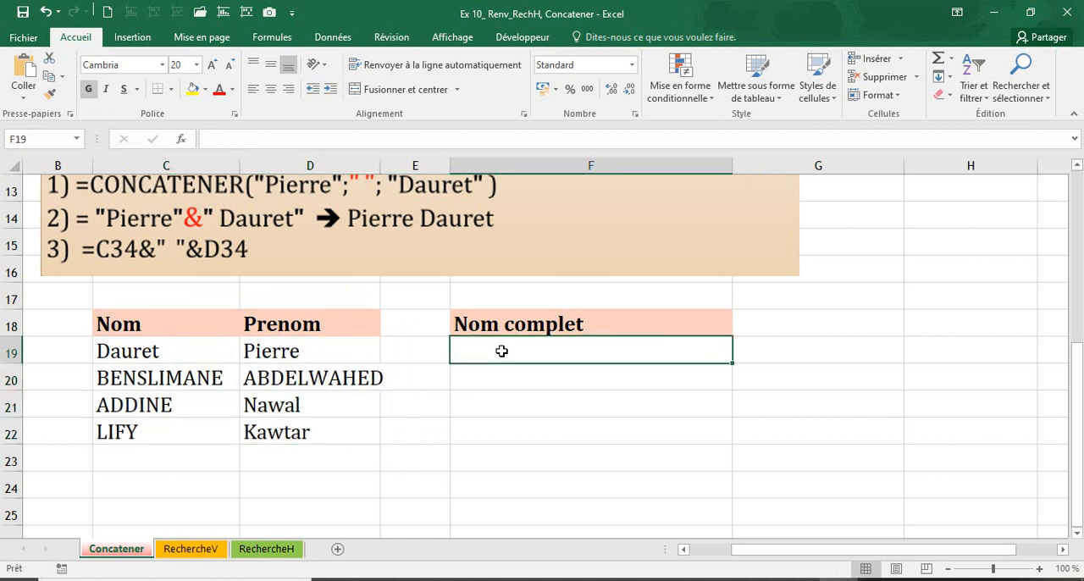
{"action": "left_click", "coordinate": [118, 326]}
{"action": "left_click", "coordinate": [285, 330]}
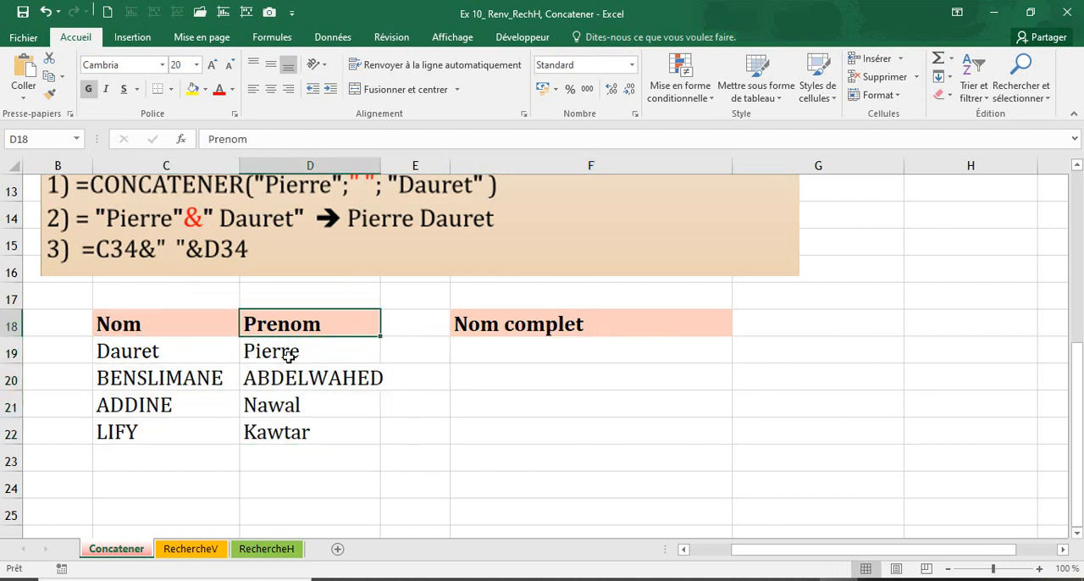
Enter =CONCATENER(C19;" ";D19) in F19 and fill the formula down through F22
{"action": "left_click", "coordinate": [455, 345]}
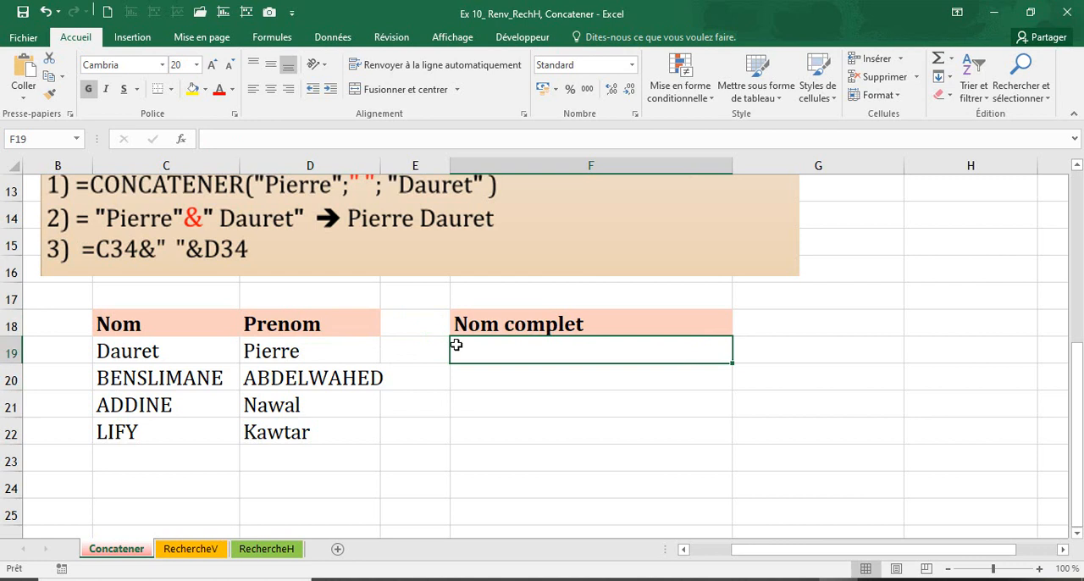
{"action": "type", "text": "=con"}
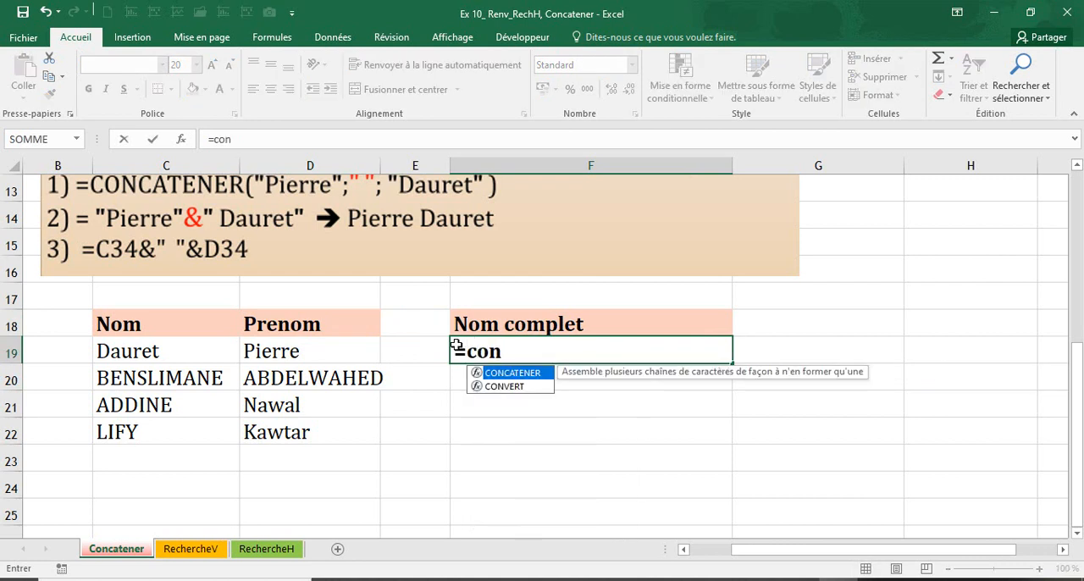
{"action": "double_click", "coordinate": [513, 372]}
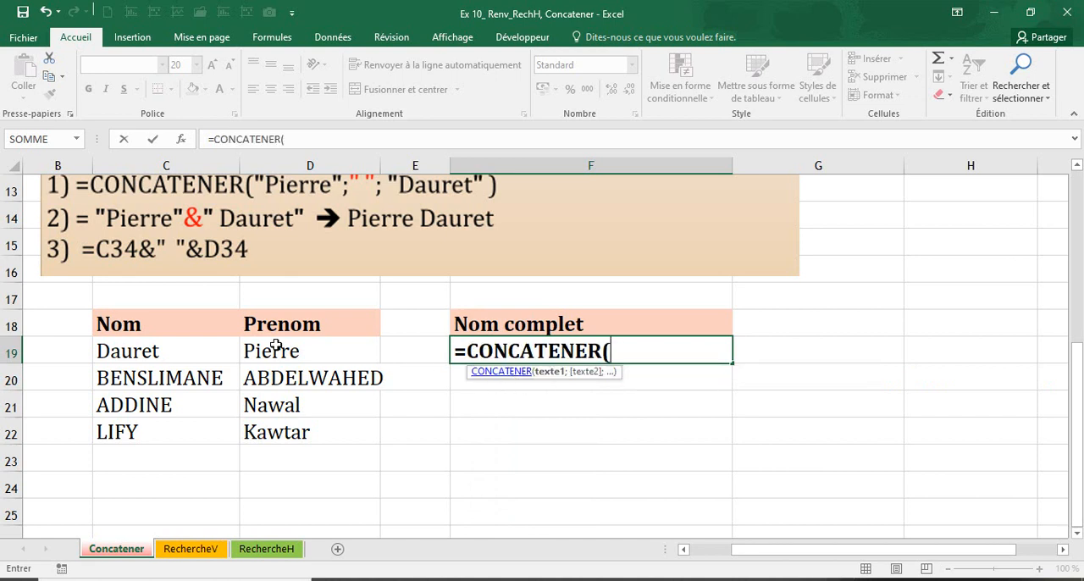
{"action": "left_click", "coordinate": [160, 346]}
{"action": "type", "text": ";"}
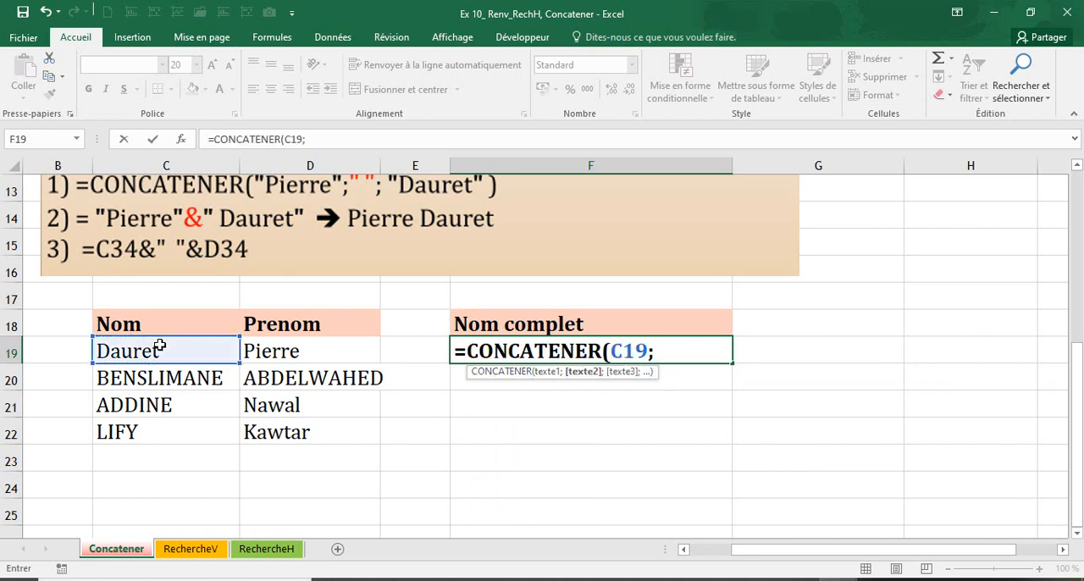
{"action": "type", "text": "\" \";"}
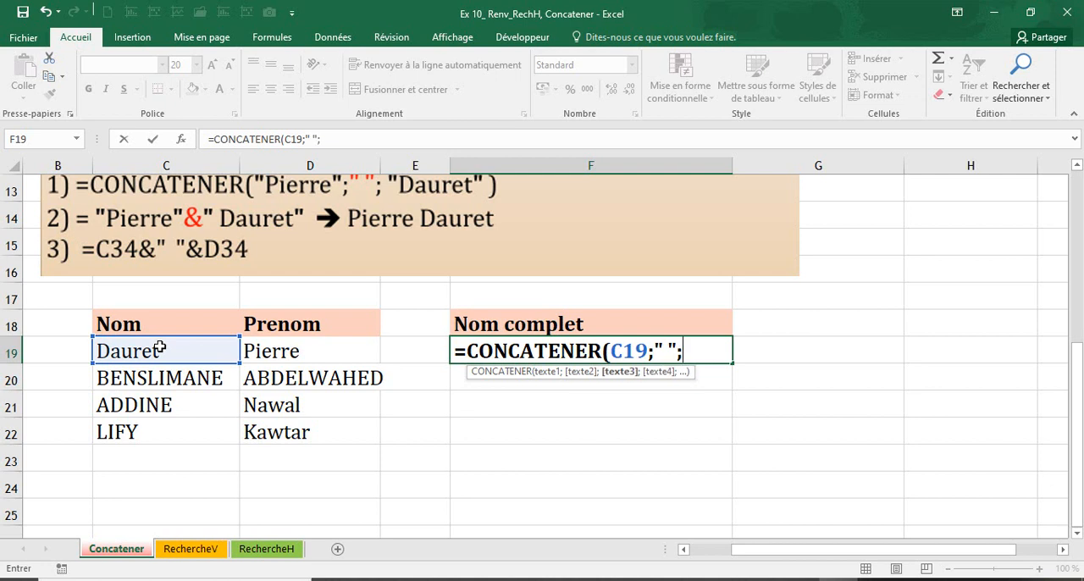
{"action": "left_click", "coordinate": [269, 352]}
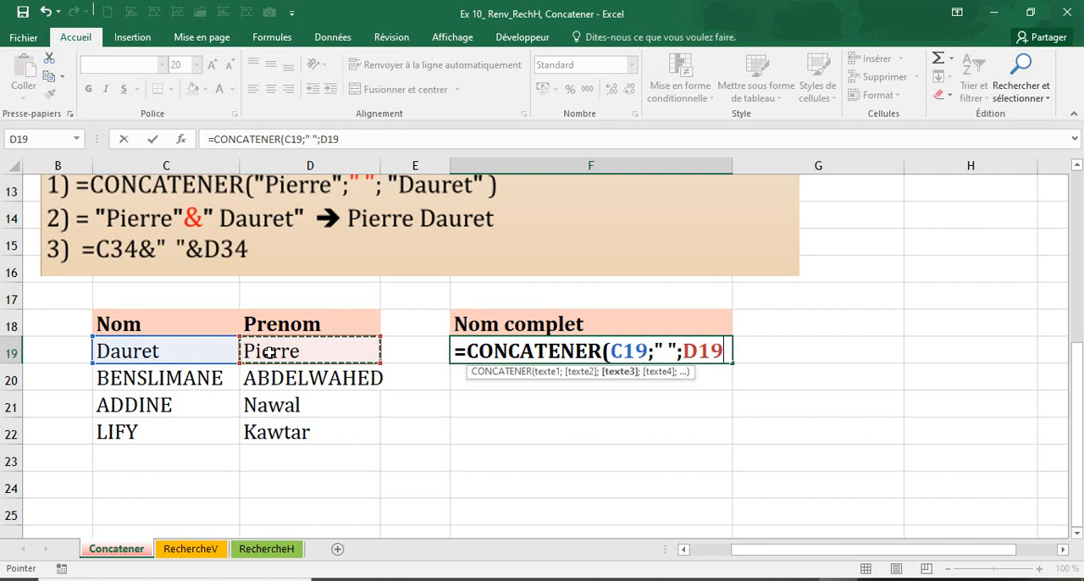
{"action": "type", "text": ")"}
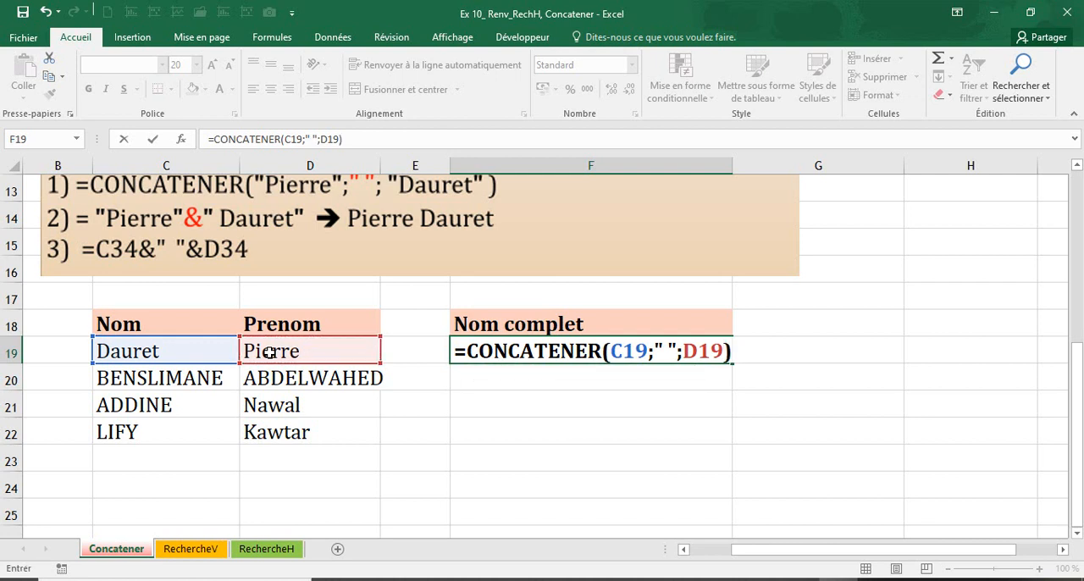
{"action": "key", "text": "Return"}
{"action": "left_click", "coordinate": [687, 350]}
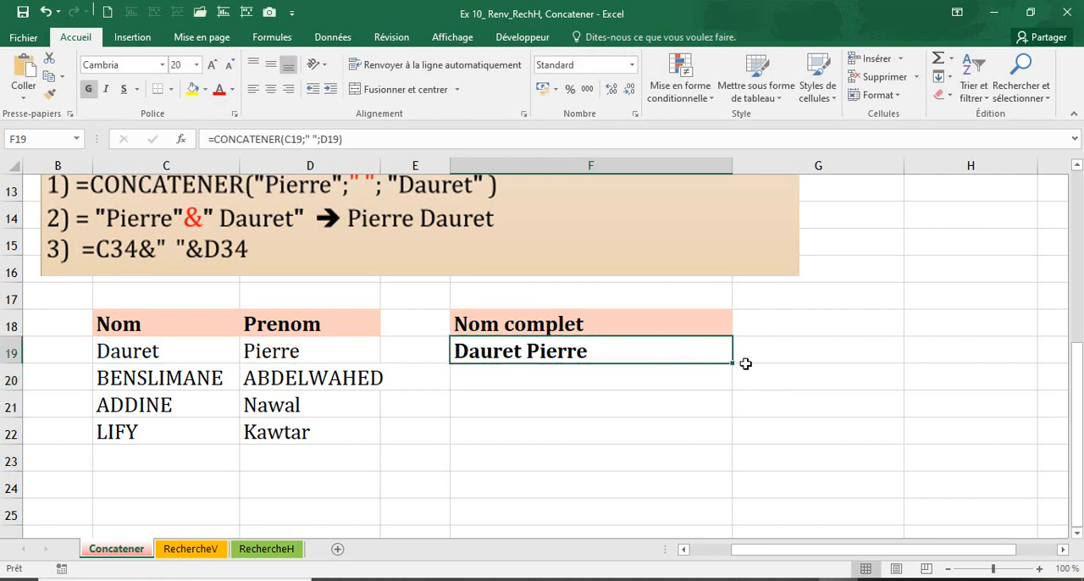
{"action": "left_click_drag", "start_coordinate": [733, 363], "coordinate": [735, 442]}
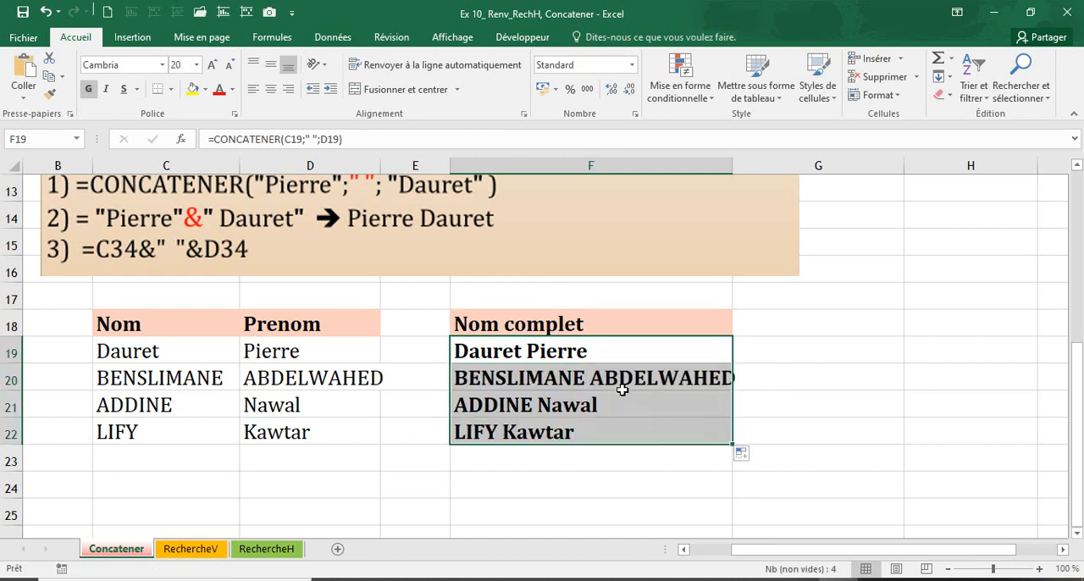
Clear the Nom complet formulas in F19:F22
{"action": "left_click_drag", "start_coordinate": [619, 356], "coordinate": [618, 429]}
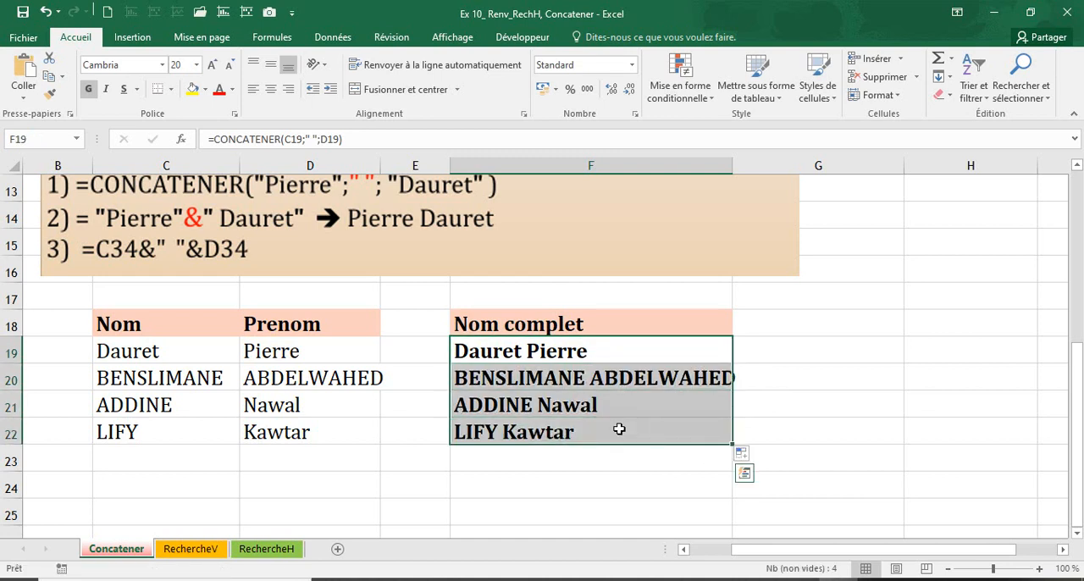
{"action": "key", "text": "Delete"}
Start a CONCATENER formula in F19 with the surname from C19 as quoted text, followed by " " as the second argument
{"action": "left_click", "coordinate": [542, 351]}
{"action": "scroll", "coordinate": [542, 350], "scroll_direction": "up", "scroll_amount": 3}
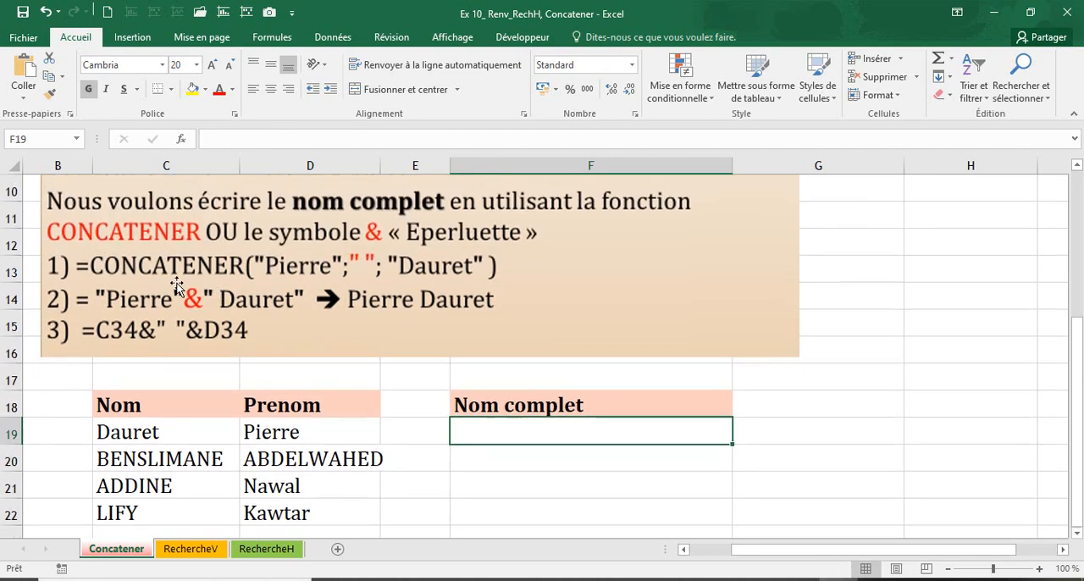
{"action": "type", "text": "="}
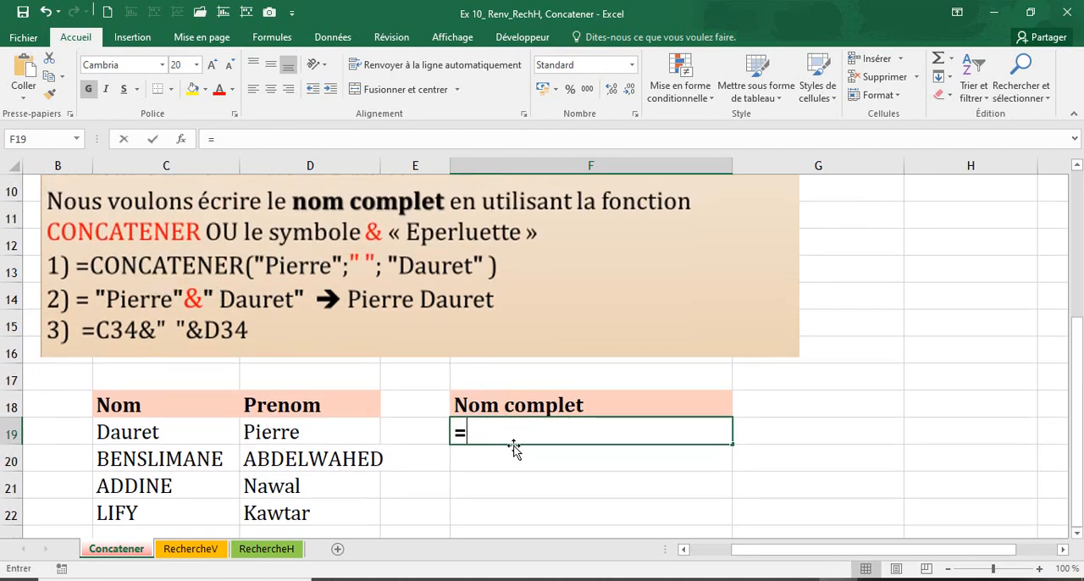
{"action": "type", "text": "con"}
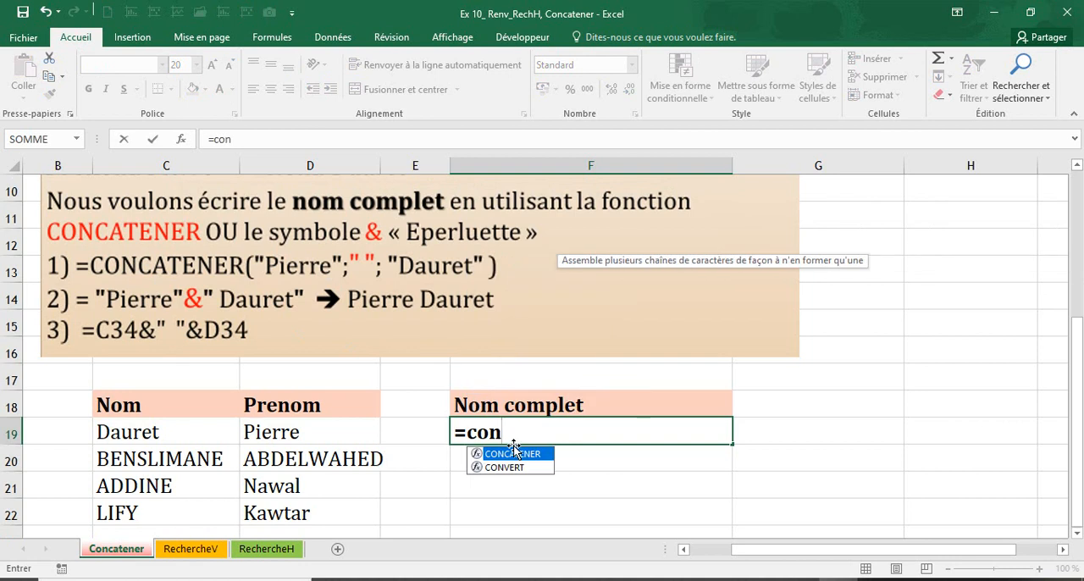
{"action": "double_click", "coordinate": [512, 455]}
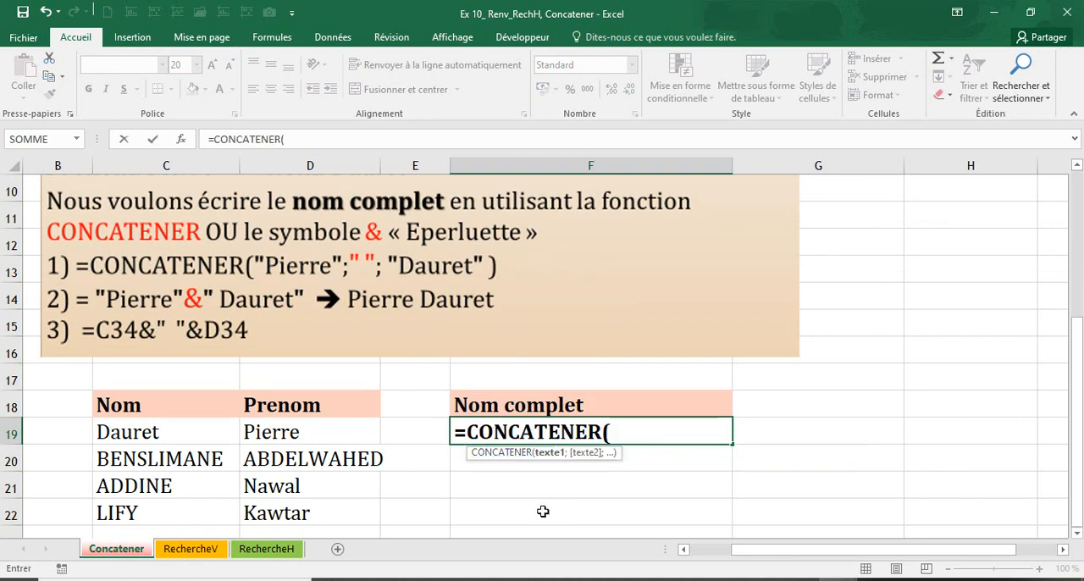
{"action": "type", "text": "\"Daue"}
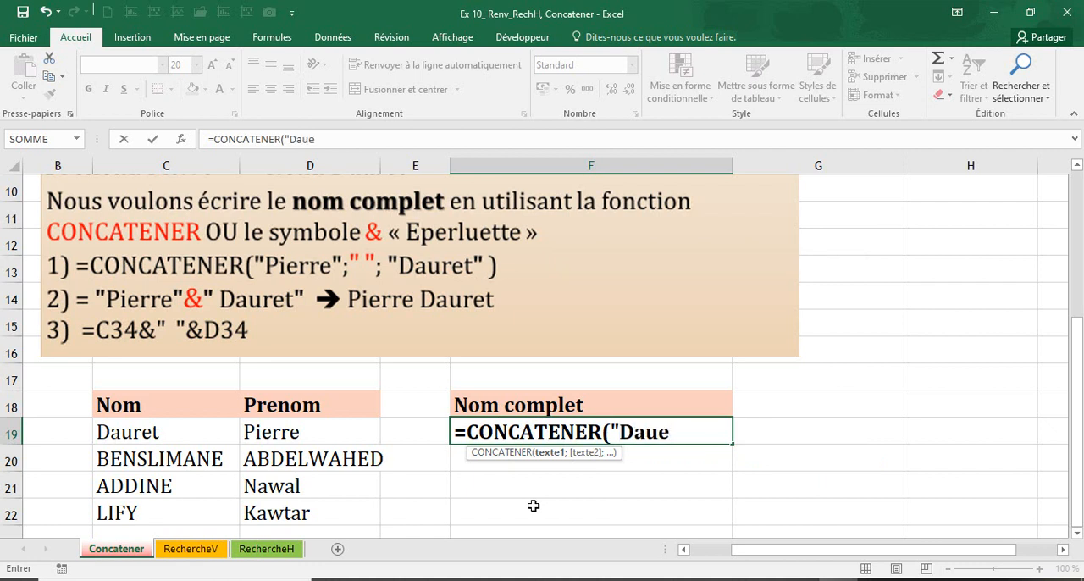
{"action": "key", "text": "BackSpace"}
{"action": "type", "text": "ret\";"}
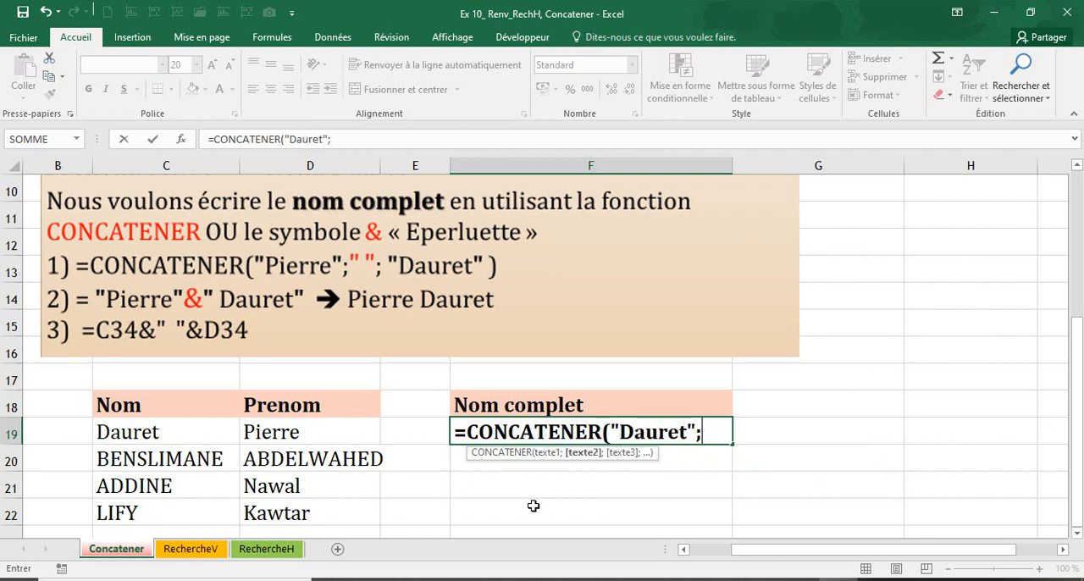
{"action": "type", "text": "\" \";"}
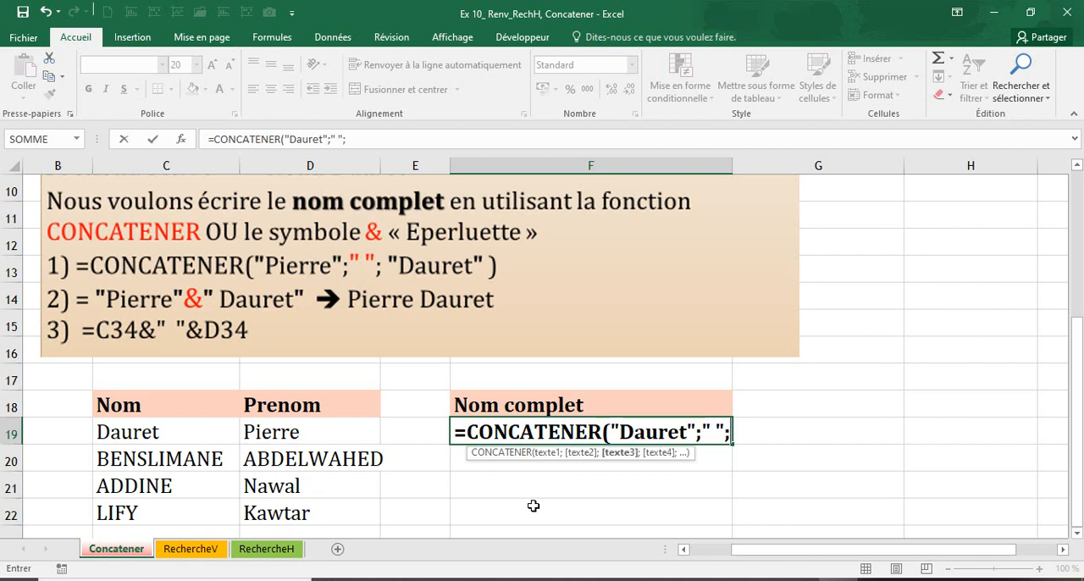
{"action": "type", "text": "\"Piez"}
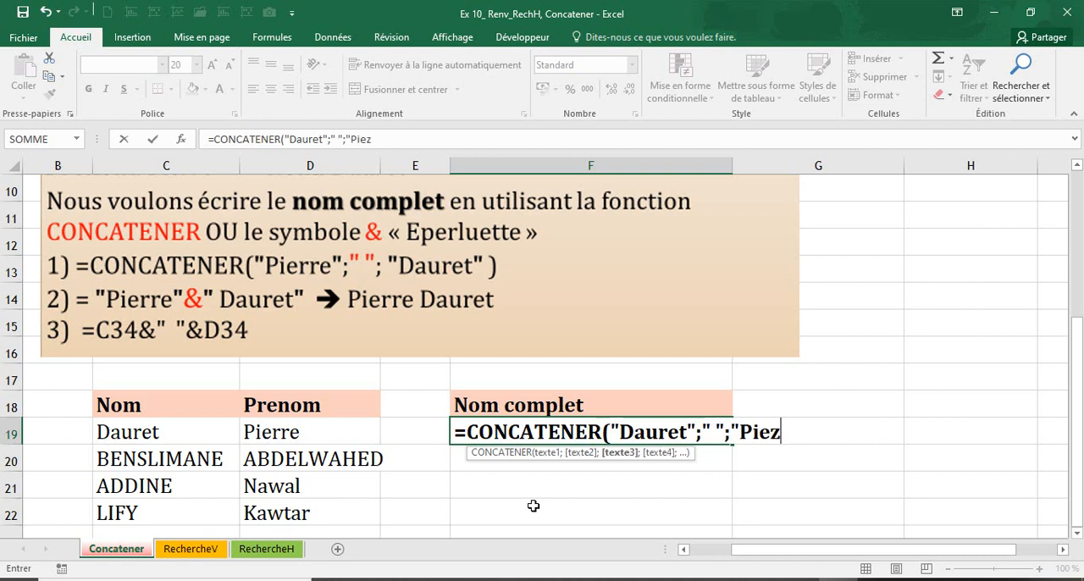
Complete the F19 formula with the first name from D19 as quoted text in the third argument
{"action": "key", "text": "BackSpace"}
{"action": "type", "text": "er"}
{"action": "key", "text": "BackSpace"}
{"action": "key", "text": "BackSpace"}
{"action": "type", "text": "rre\")"}
{"action": "key", "text": "Return"}
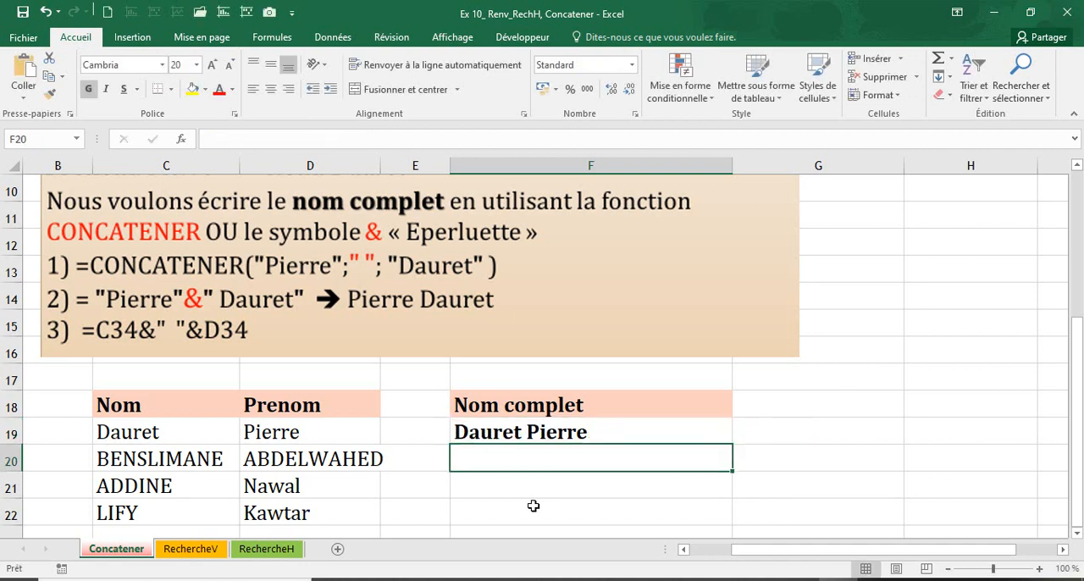
Fill the literal-text formula in F19 down through F22
{"action": "left_click", "coordinate": [541, 433]}
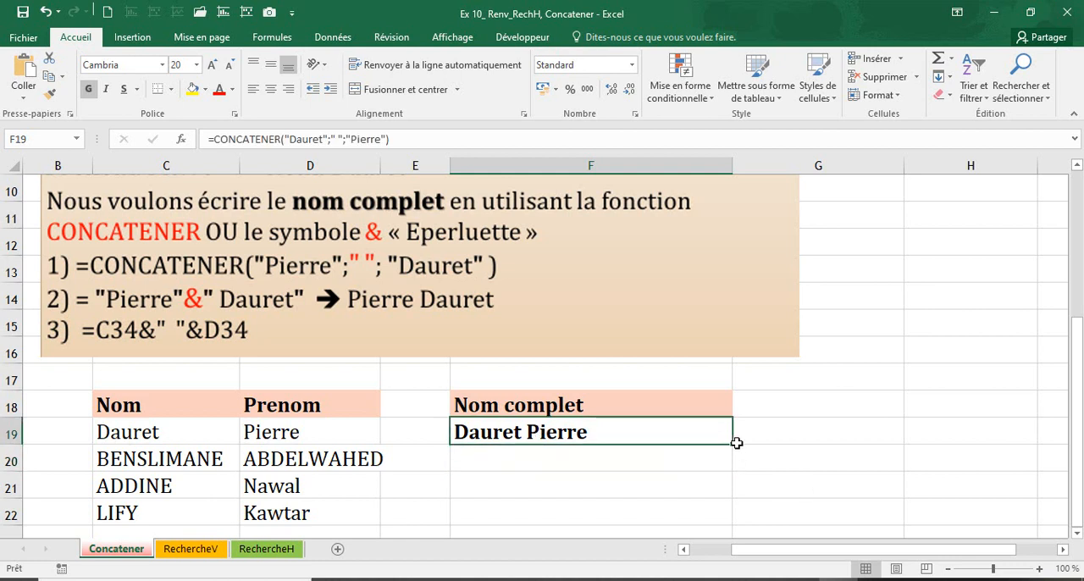
{"action": "left_click_drag", "start_coordinate": [733, 442], "coordinate": [721, 513]}
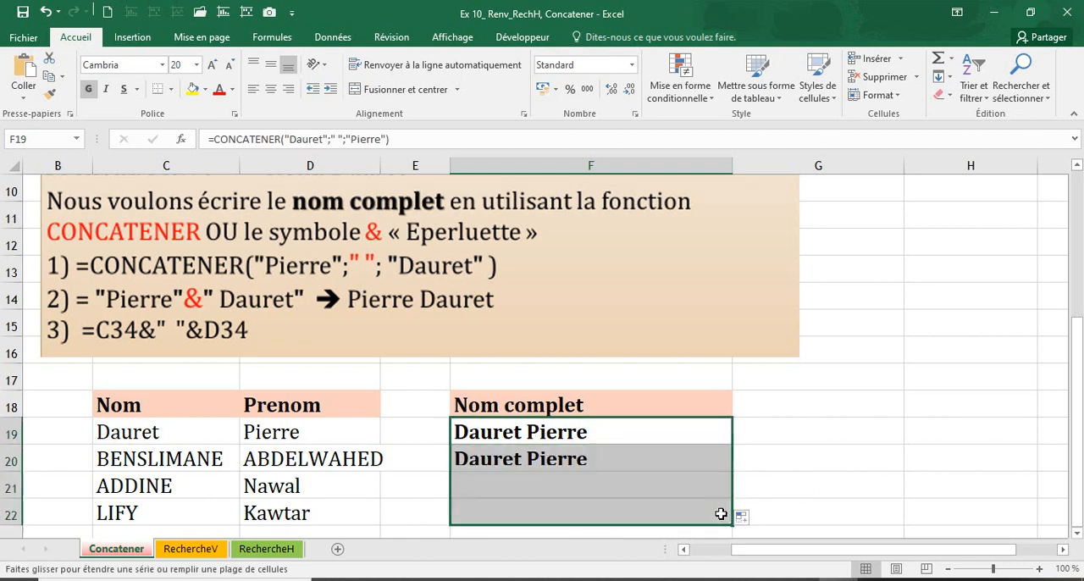
{"action": "left_click", "coordinate": [588, 432]}
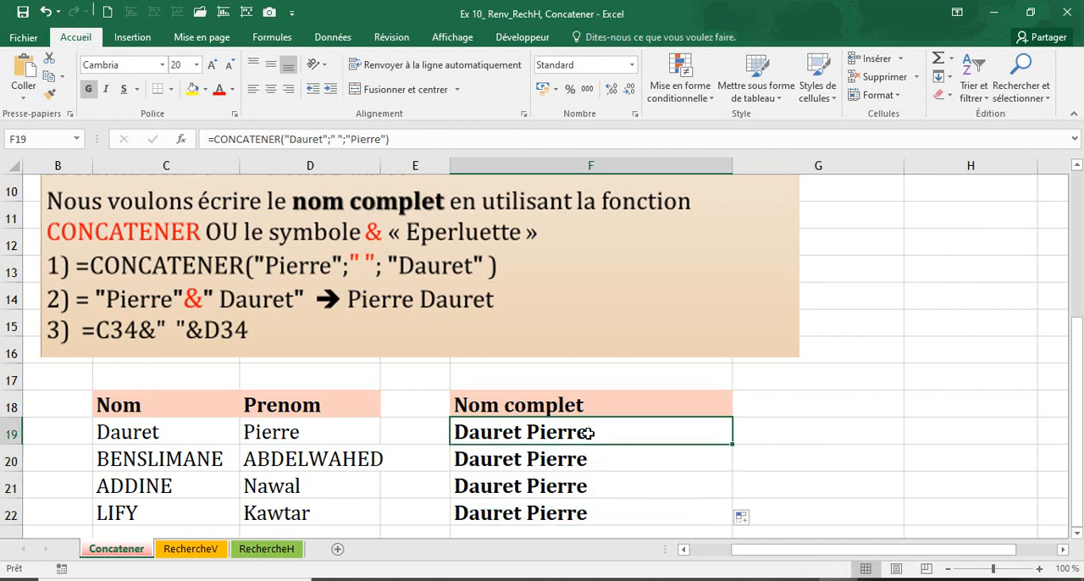
Delete the copied formulas in F20:F22, keeping only the one in F19
{"action": "left_click_drag", "start_coordinate": [583, 460], "coordinate": [590, 513]}
{"action": "key", "text": "Delete"}
{"action": "left_click", "coordinate": [583, 489]}
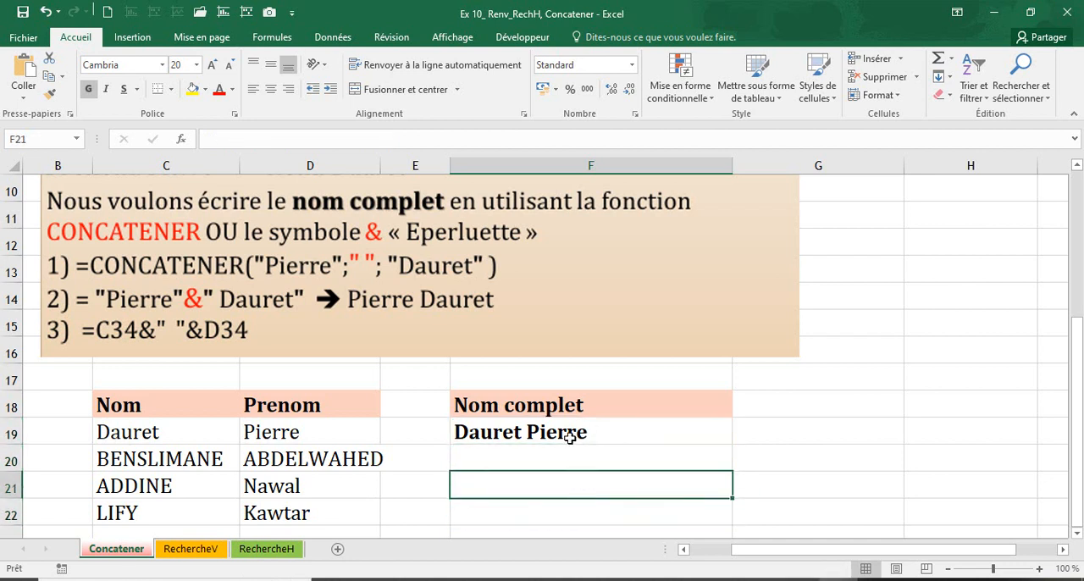
Start a CONCATENER formula in F20 with an opening quotation mark and the surname shown in C20
{"action": "left_click", "coordinate": [552, 454]}
{"action": "type", "text": "=con"}
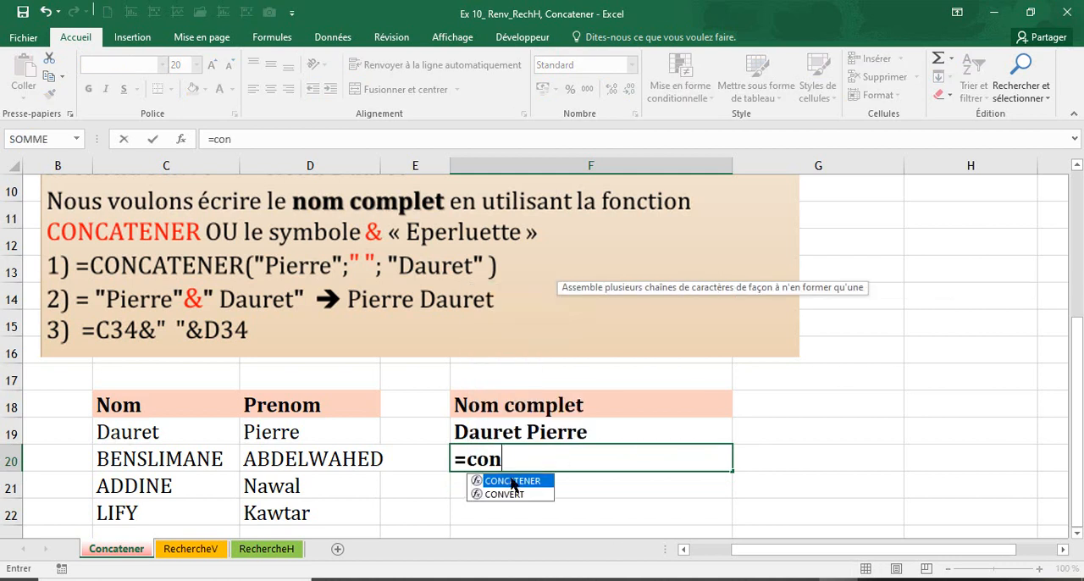
{"action": "double_click", "coordinate": [512, 481]}
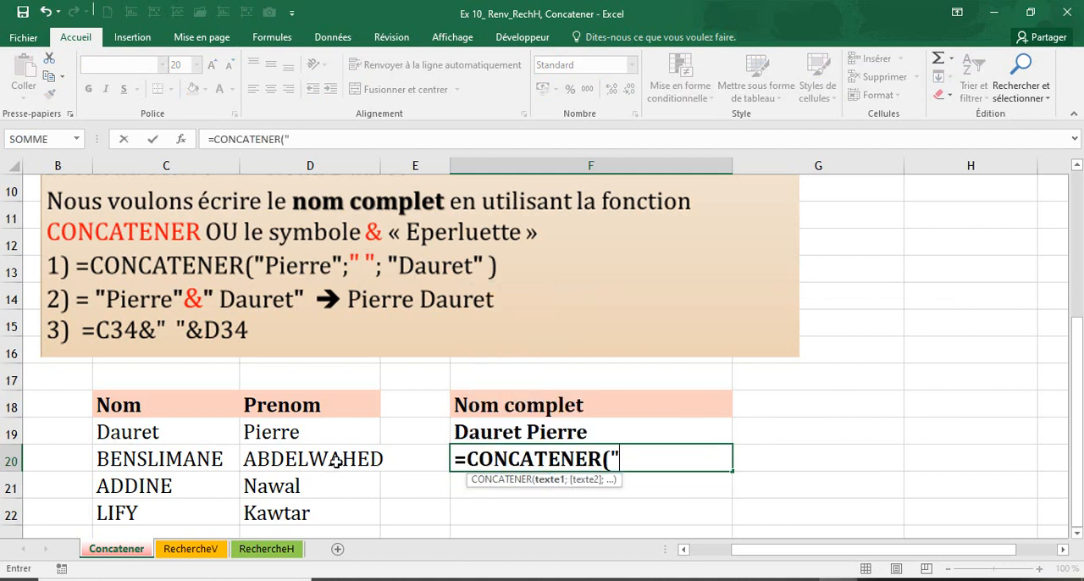
{"action": "type", "text": "\"BENS"}
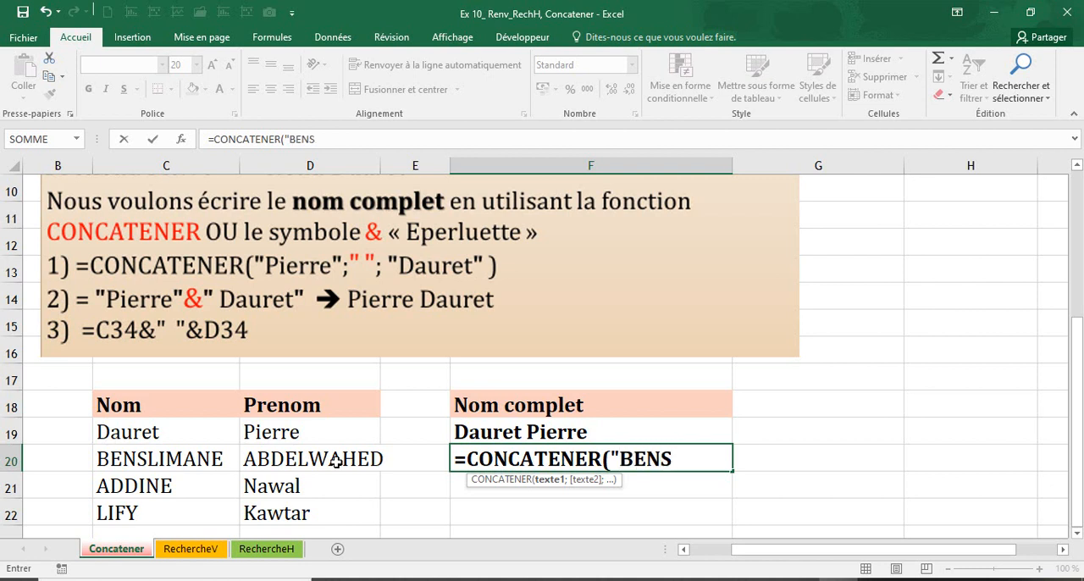
{"action": "type", "text": "LIMAN"}
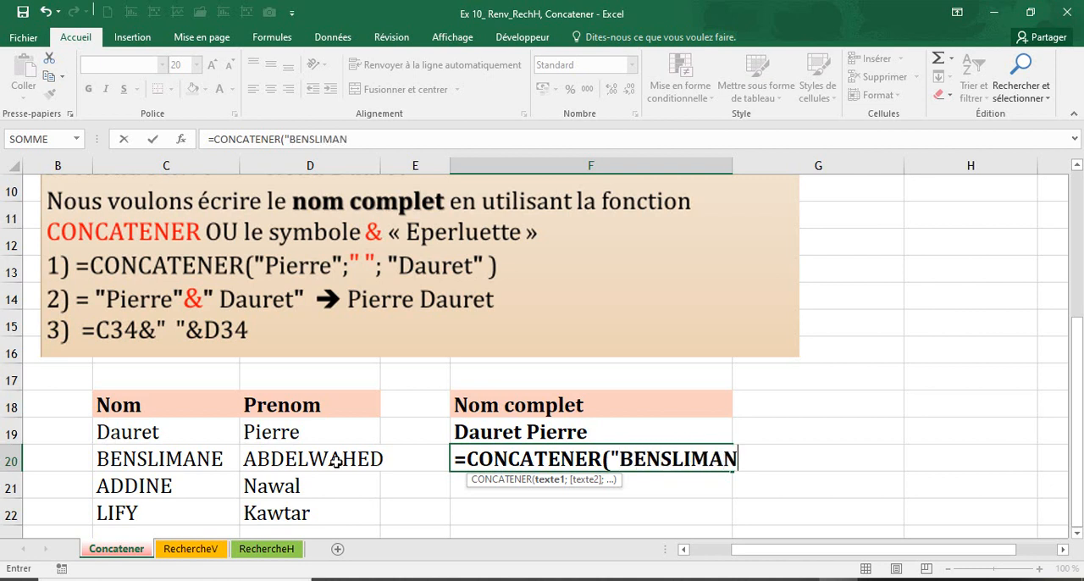
{"action": "type", "text": "E;\" \";\"A"}
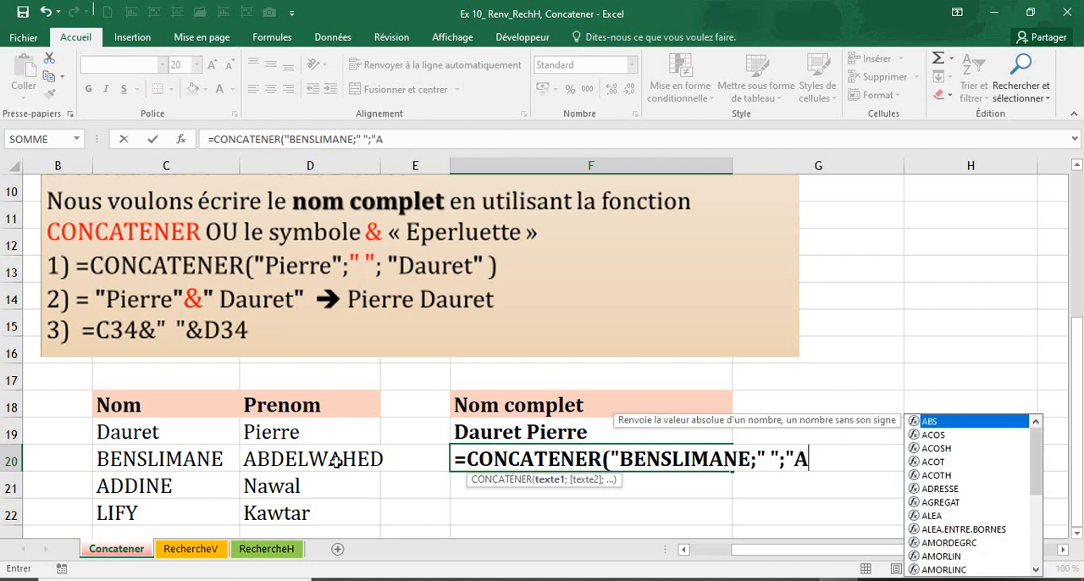
Add the separator ;" "; after the surname in the F20 formula
{"action": "type", "text": "BDE"}
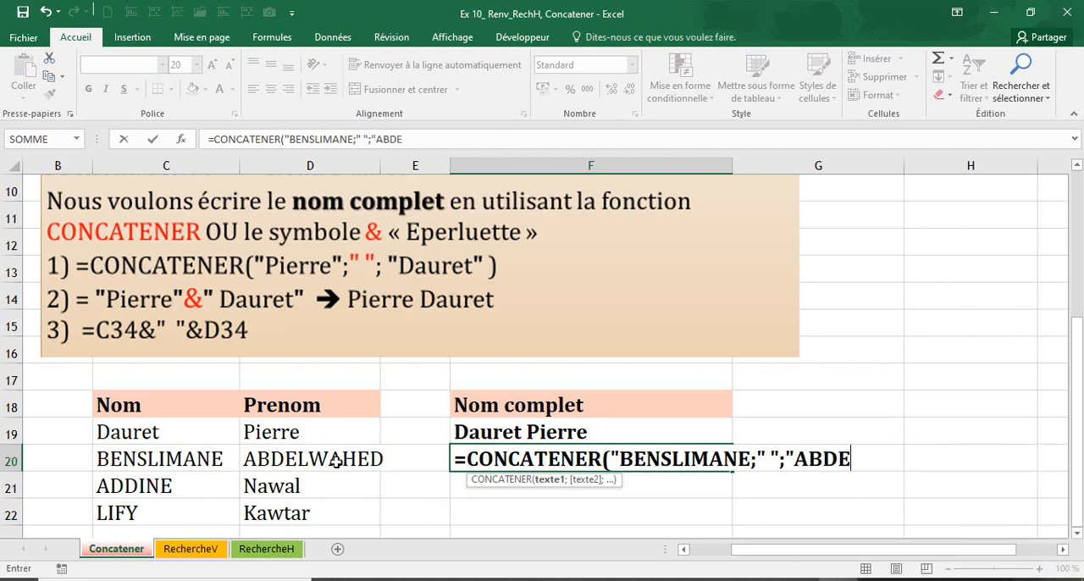
{"action": "type", "text": "LW"}
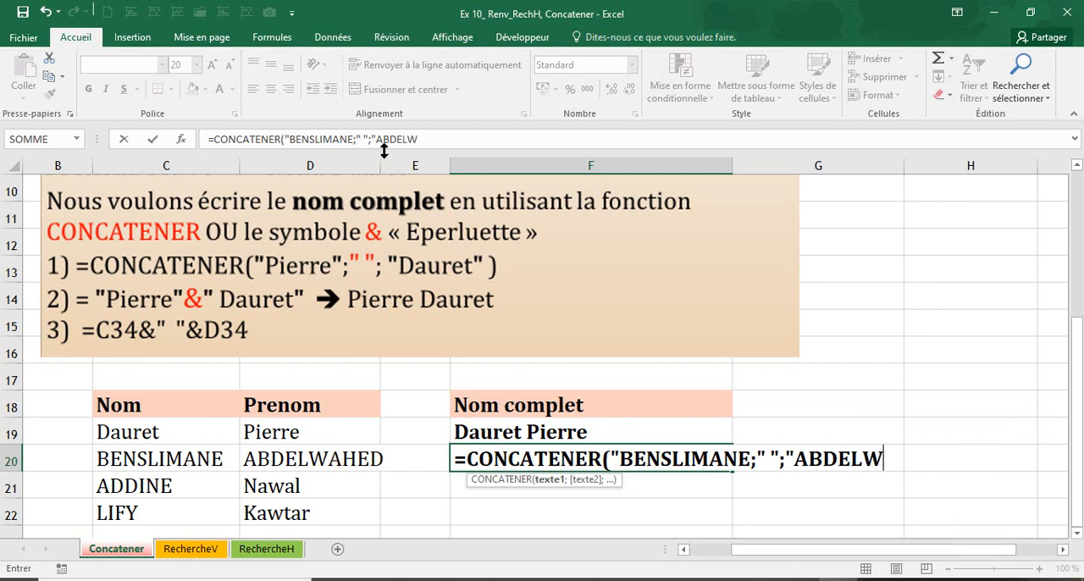
{"action": "type", "text": "AHE"}
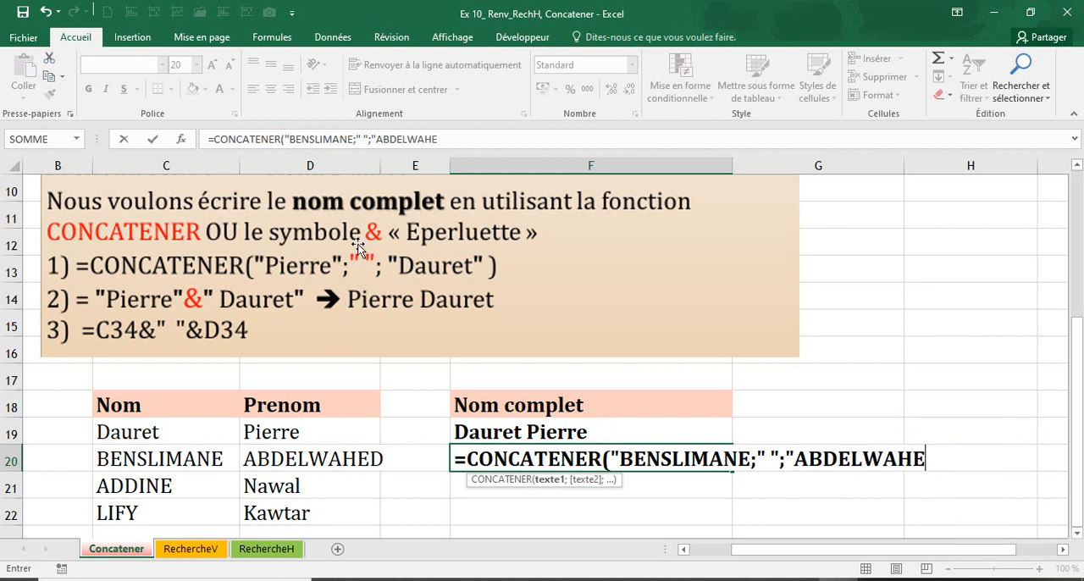
{"action": "type", "text": "D3"}
Add the first name shown in D20 as the last text argument of the F20 formula, close it and accept the proposed correction
{"action": "key", "text": "BackSpace"}
{"action": "type", "text": ")"}
{"action": "key", "text": "Return"}
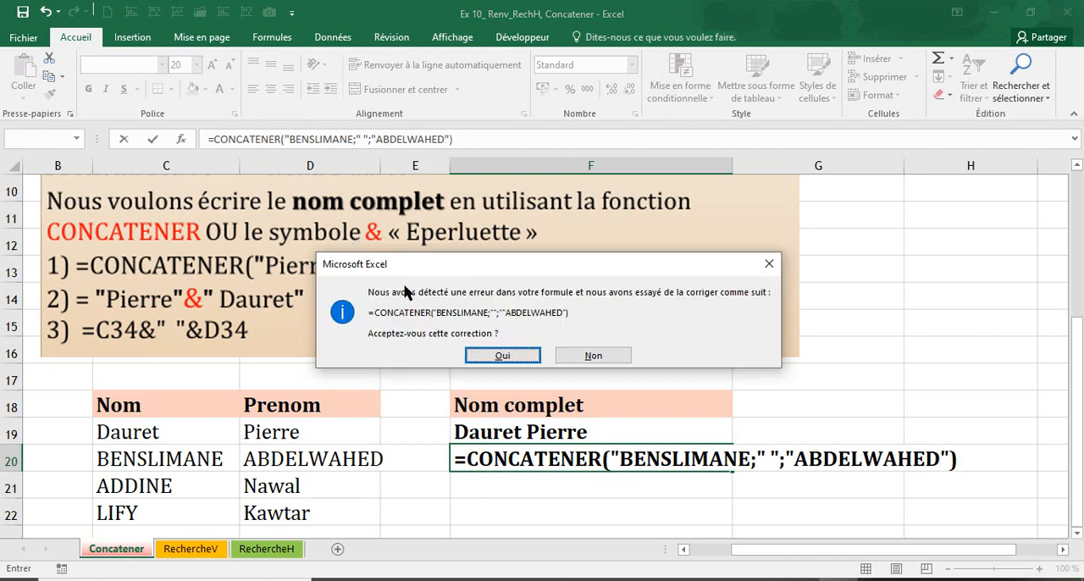
{"action": "left_click", "coordinate": [499, 355]}
{"action": "left_click", "coordinate": [574, 469]}
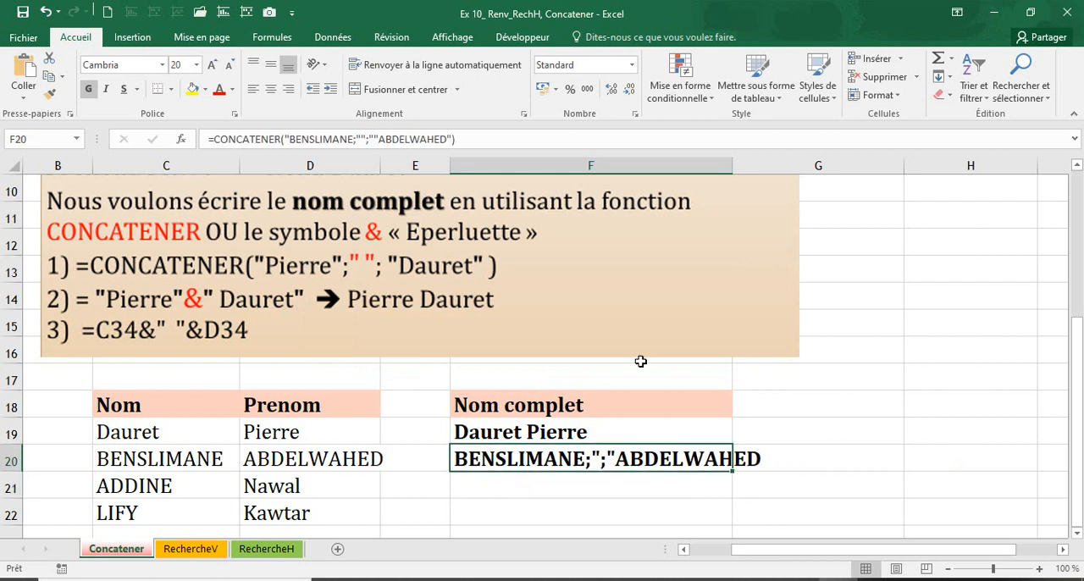
Correct the quotation marks in the F20 formula so that surname, space and first name are three separate quoted arguments
{"action": "left_click", "coordinate": [377, 139]}
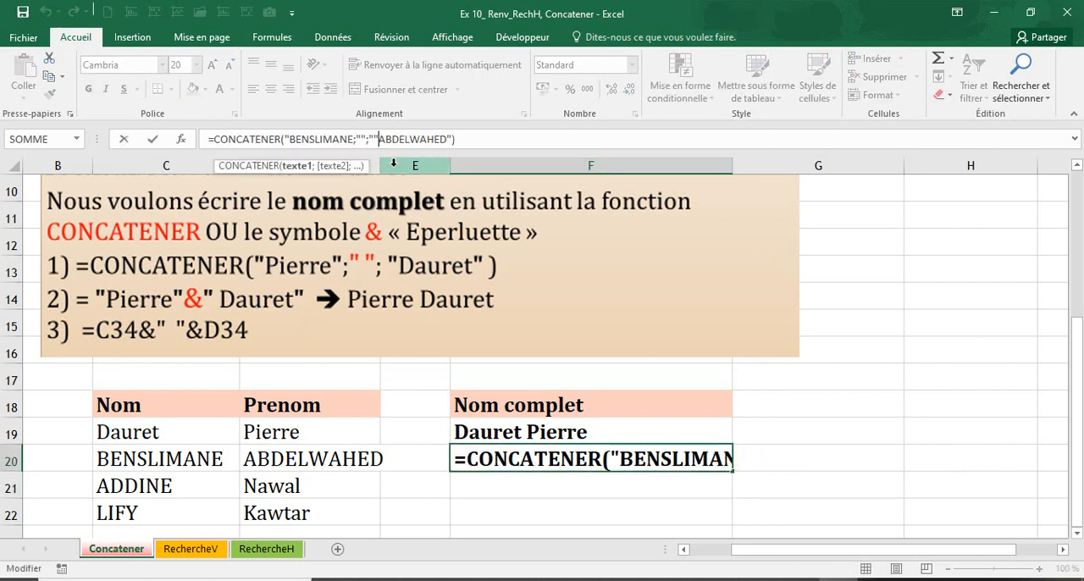
{"action": "key", "text": "BackSpace"}
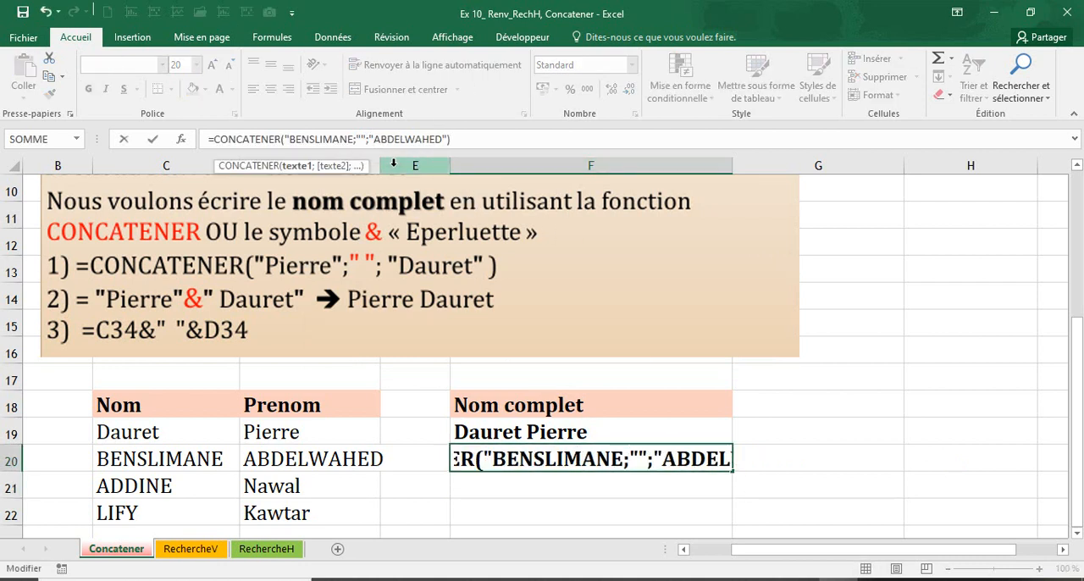
{"action": "key", "text": "Return"}
{"action": "left_click", "coordinate": [501, 359]}
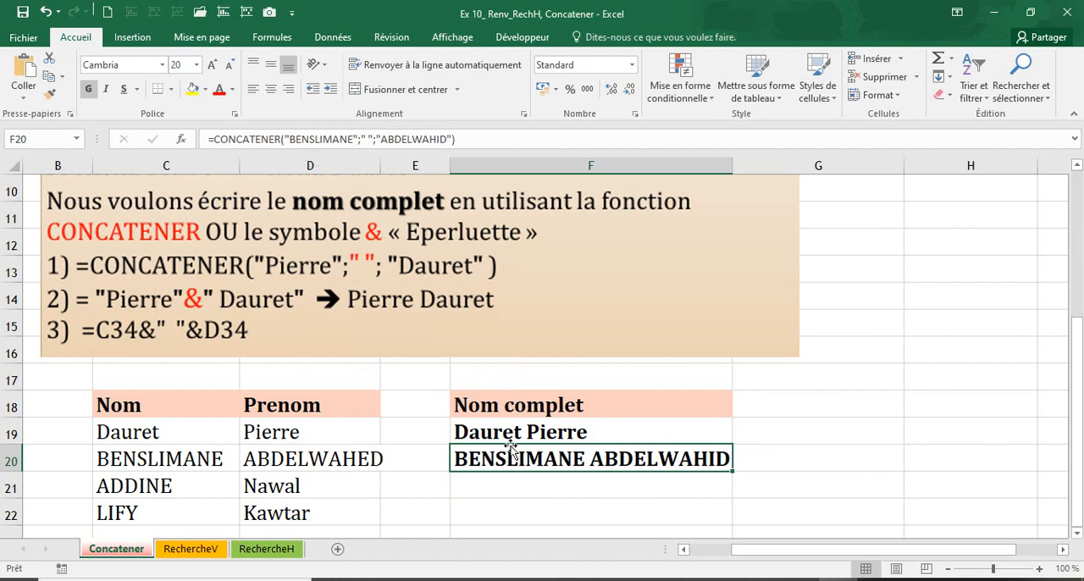
{"action": "left_click", "coordinate": [566, 487]}
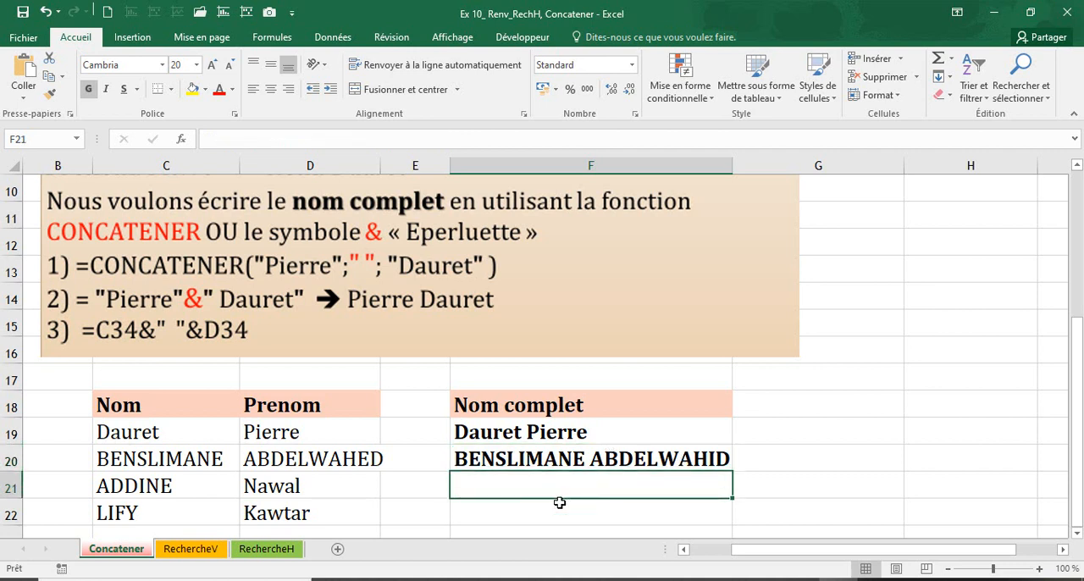
{"action": "left_click", "coordinate": [556, 514]}
{"action": "left_click", "coordinate": [553, 492]}
{"action": "left_click", "coordinate": [551, 513]}
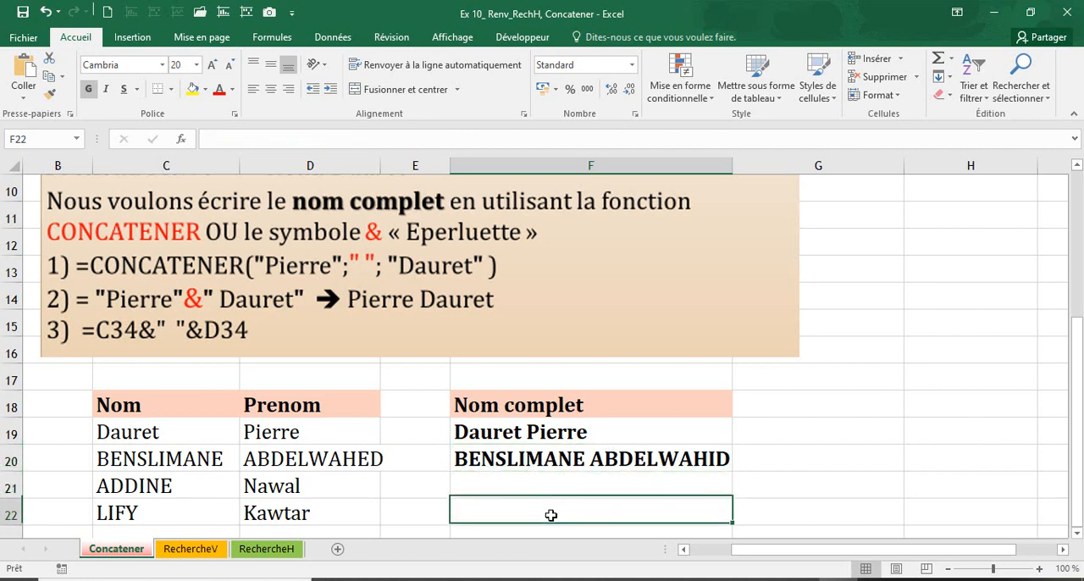
{"action": "left_click", "coordinate": [551, 485]}
{"action": "left_click", "coordinate": [551, 512]}
Delete the literal-text formulas in F19:F20
{"action": "left_click", "coordinate": [542, 433]}
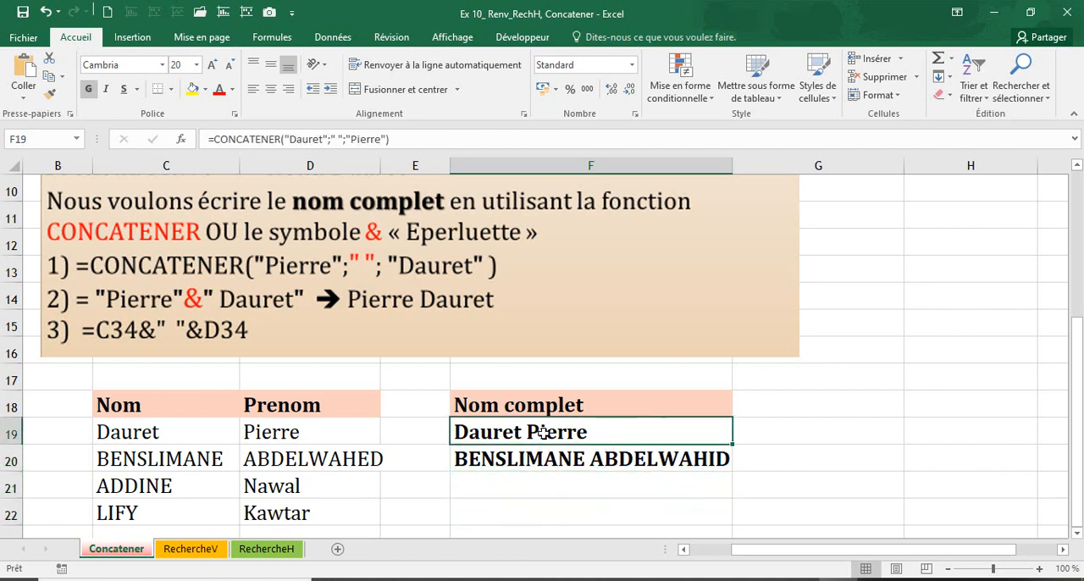
{"action": "left_click_drag", "start_coordinate": [543, 432], "coordinate": [554, 458]}
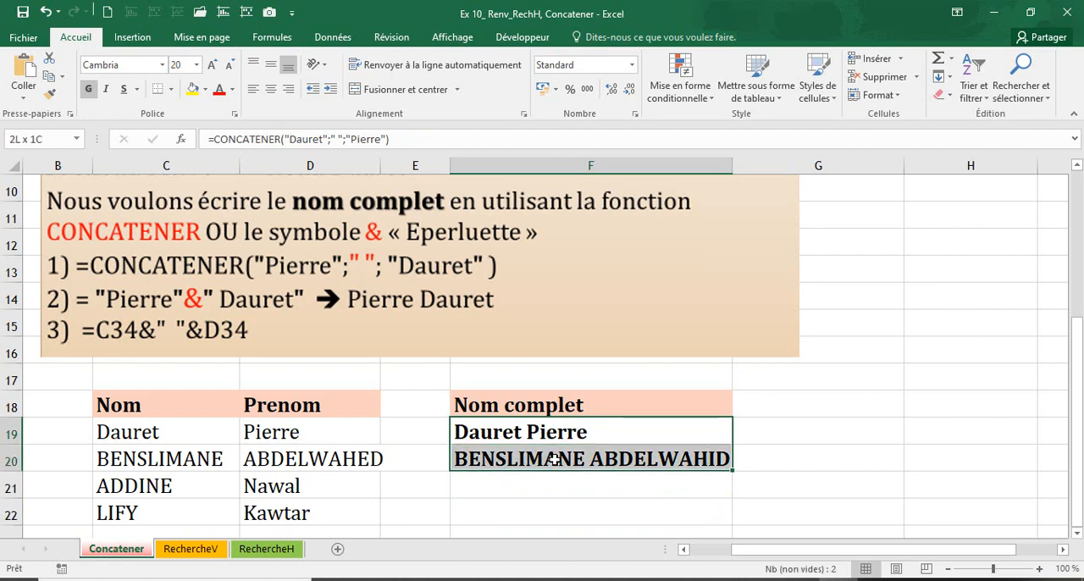
{"action": "key", "text": "Delete"}
Enter the formula =C19&" "&D19 in F19 and fill it down through F22
{"action": "left_click", "coordinate": [542, 437]}
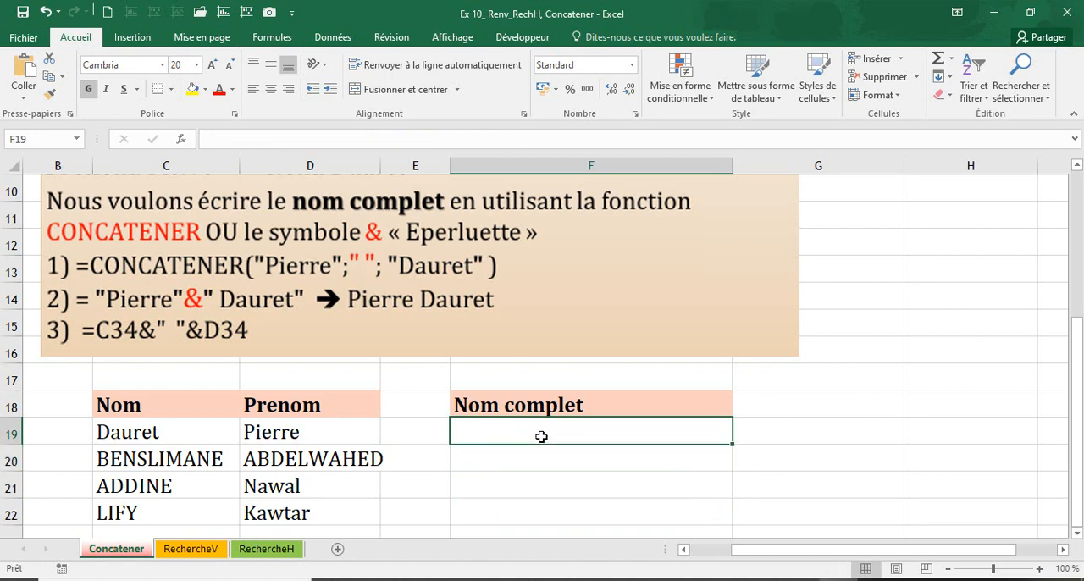
{"action": "type", "text": "="}
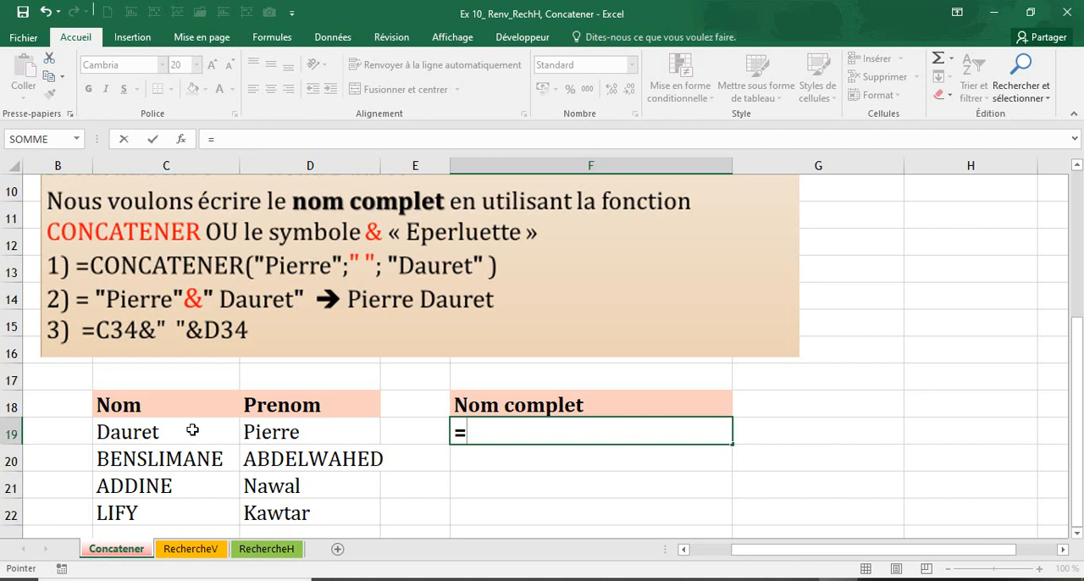
{"action": "left_click", "coordinate": [195, 430]}
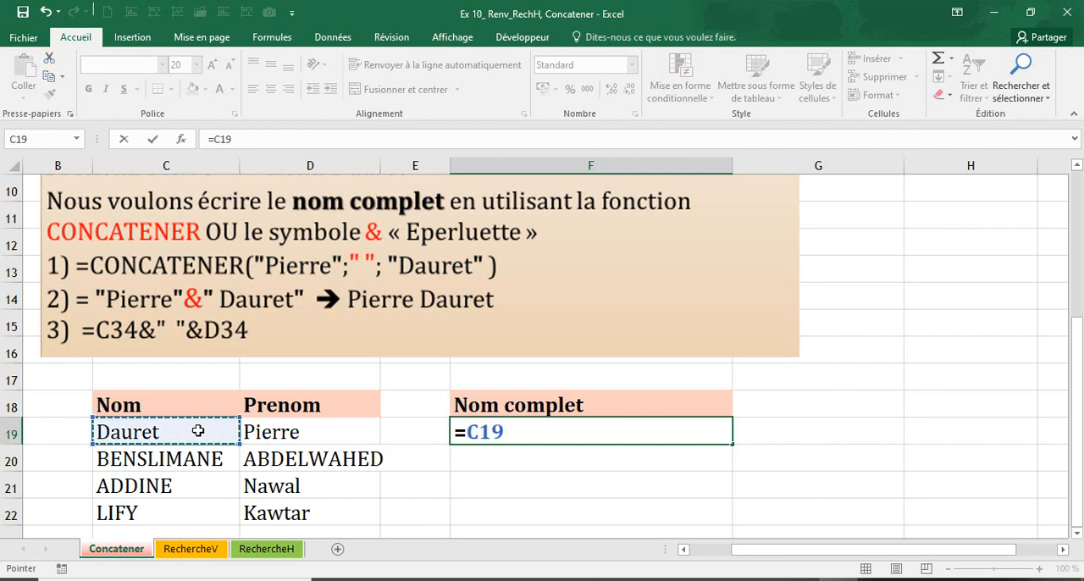
{"action": "type", "text": "&"}
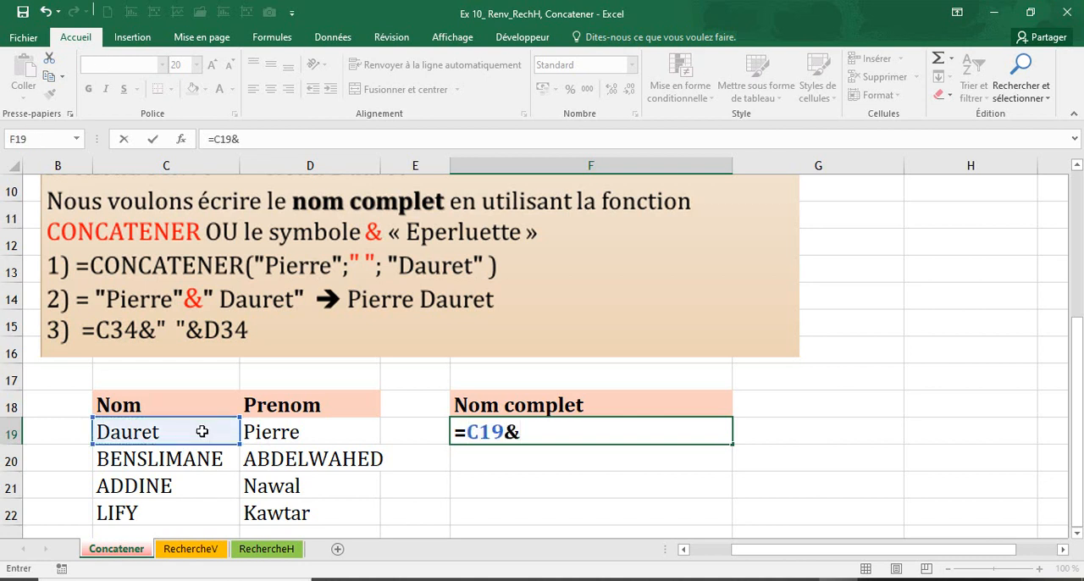
{"action": "type", "text": "\" \"&"}
{"action": "left_click", "coordinate": [346, 434]}
{"action": "key", "text": "Return"}
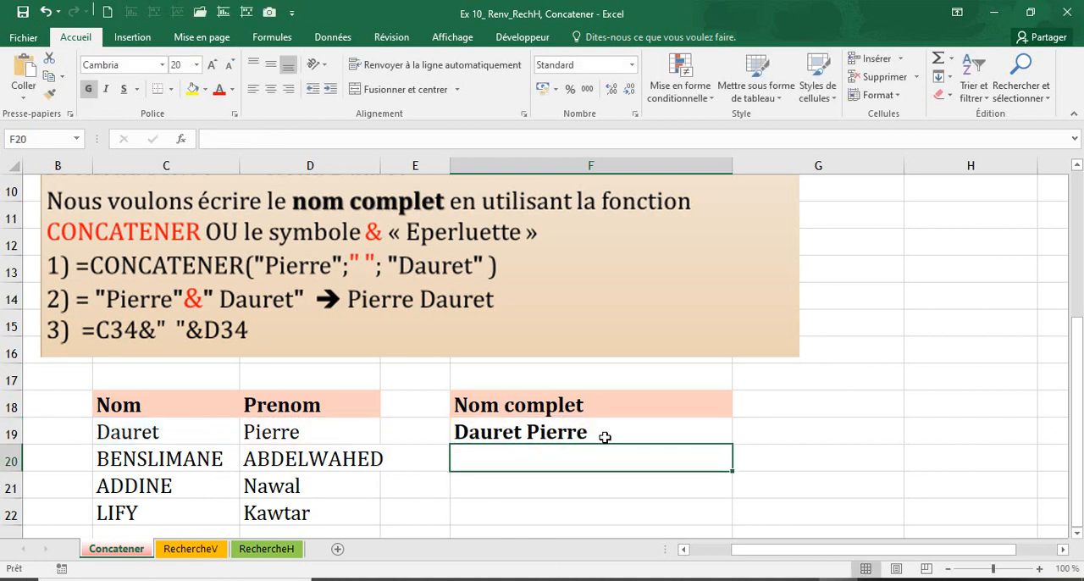
{"action": "left_click", "coordinate": [676, 442]}
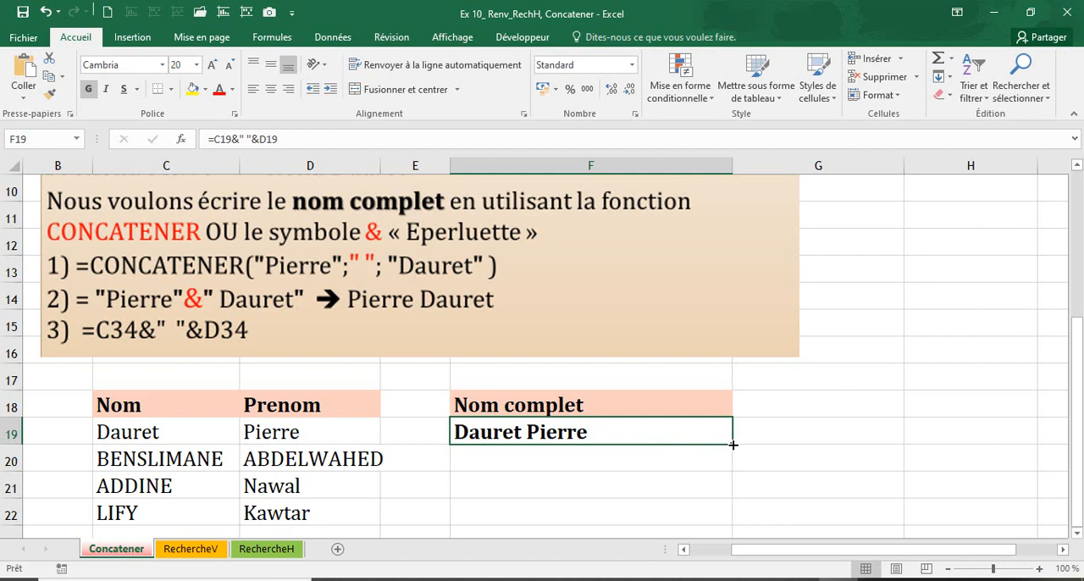
{"action": "left_click_drag", "start_coordinate": [733, 444], "coordinate": [689, 504]}
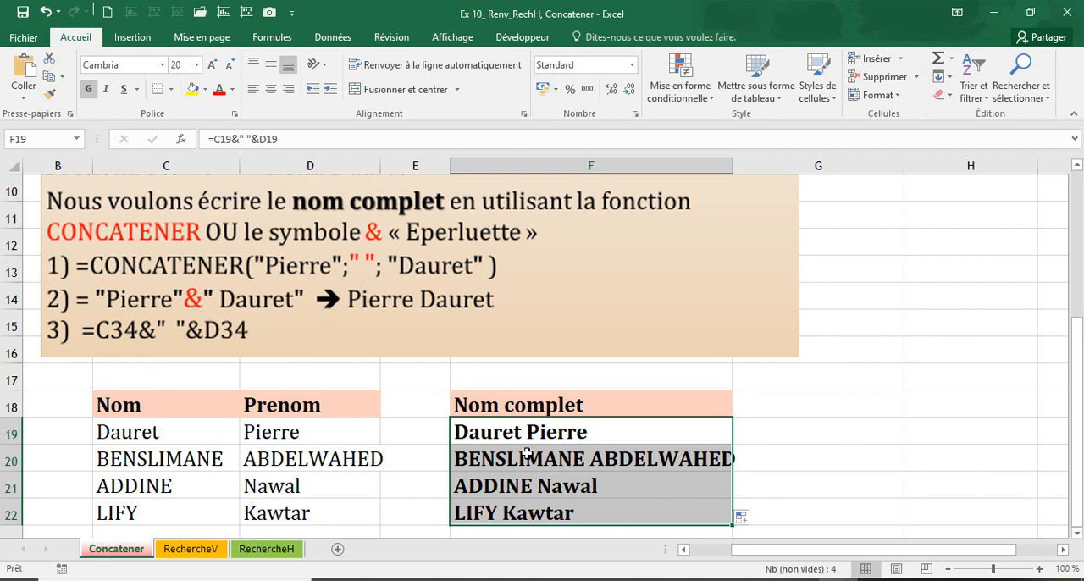
Switch to the RechercheV sheet and select D8, the first cell under Nom Complet
{"action": "left_click", "coordinate": [190, 549]}
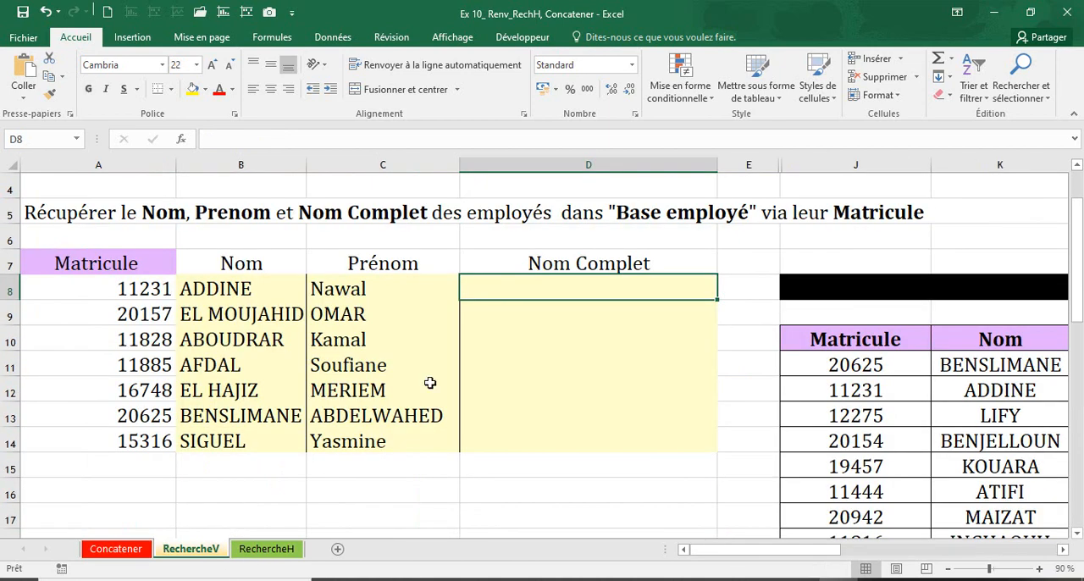
{"action": "left_click_drag", "start_coordinate": [246, 295], "coordinate": [330, 297]}
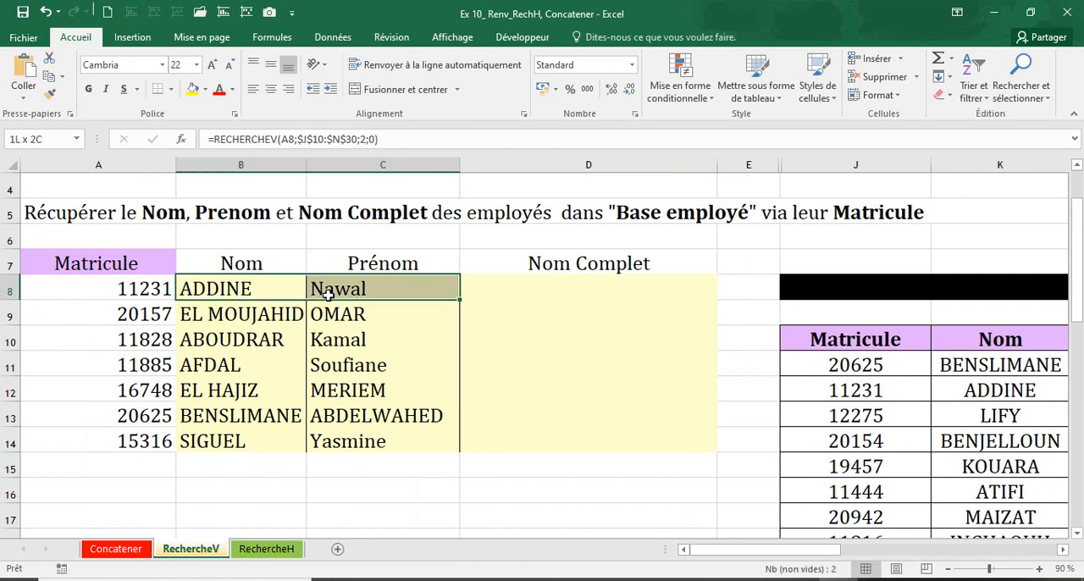
{"action": "left_click", "coordinate": [503, 297]}
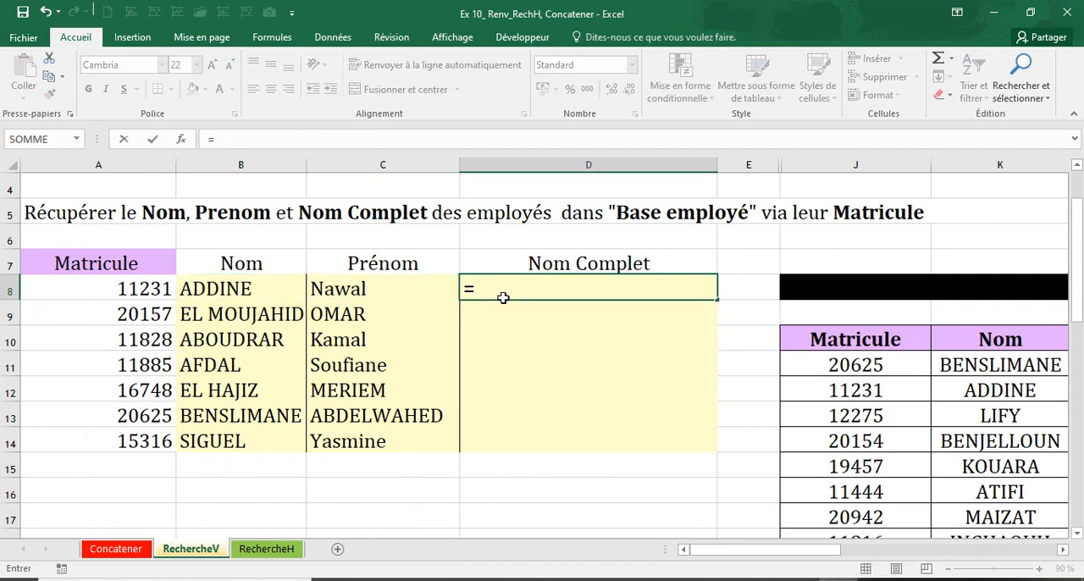
Enter the formula =B8&" "&C8 in D8 and fill it down through D14
{"action": "left_click", "coordinate": [229, 289]}
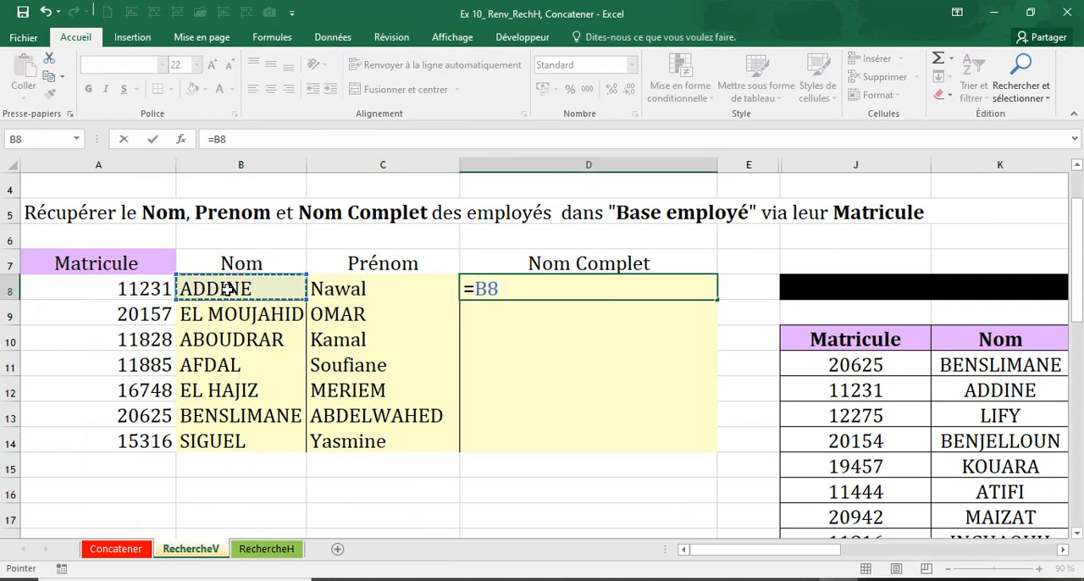
{"action": "type", "text": "&"}
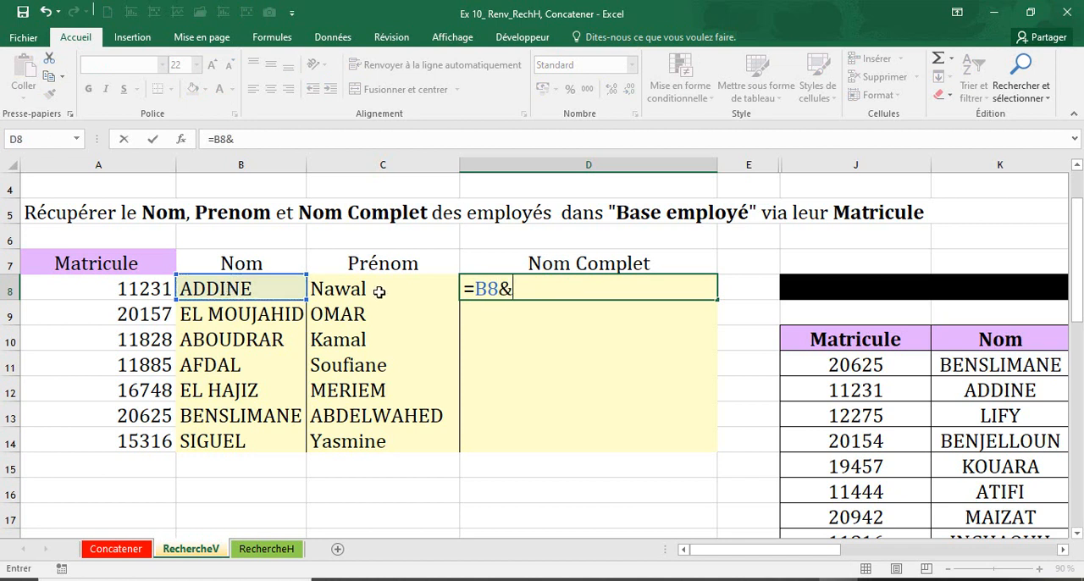
{"action": "type", "text": "\" \"&"}
{"action": "left_click", "coordinate": [378, 292]}
{"action": "key", "text": "Return"}
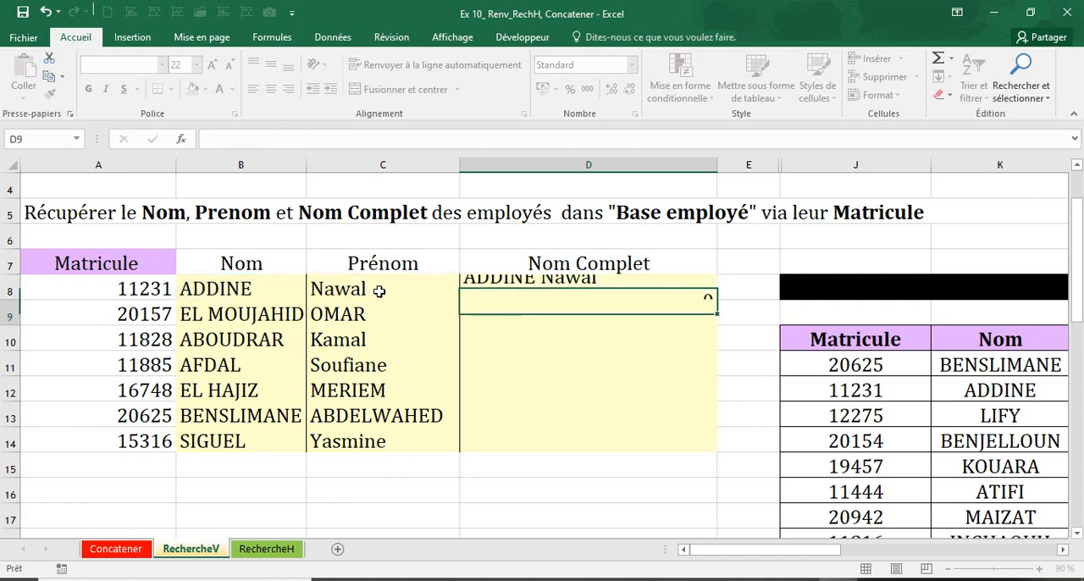
{"action": "left_click", "coordinate": [646, 297]}
{"action": "double_click", "coordinate": [716, 302]}
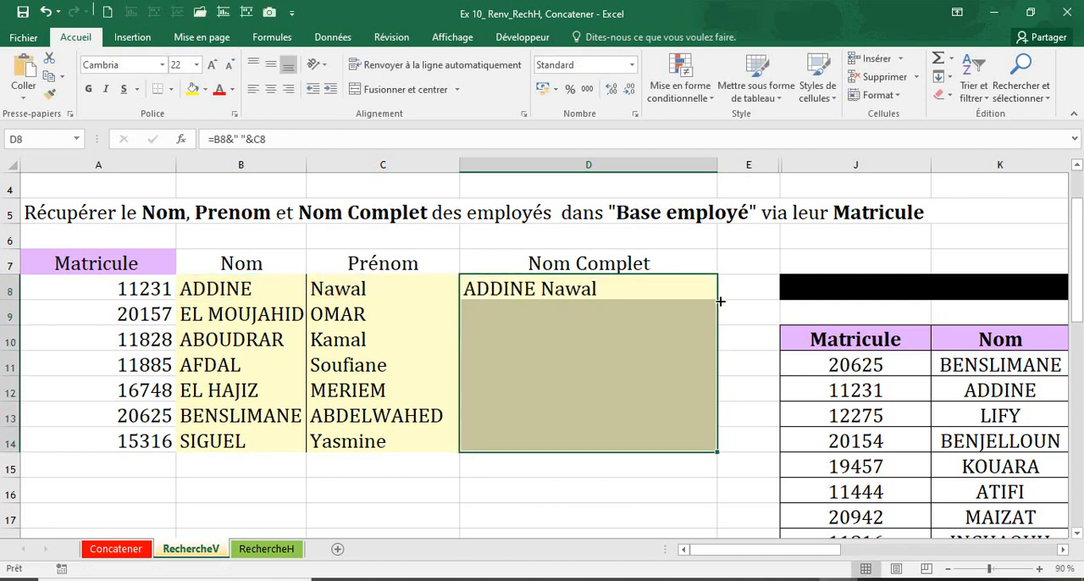
{"action": "left_click", "coordinate": [584, 485]}
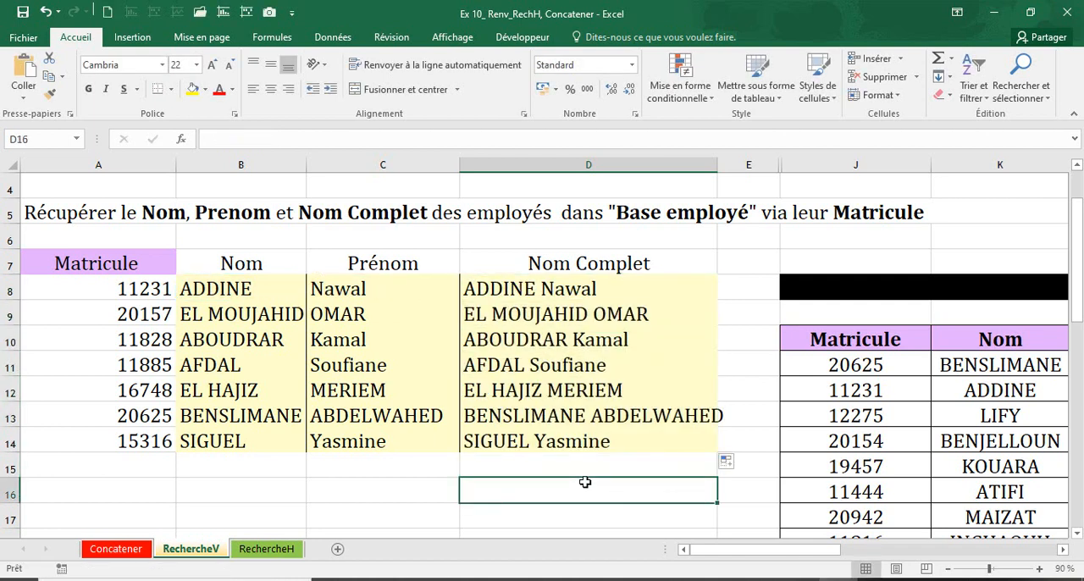
{"action": "left_click", "coordinate": [564, 288]}
{"action": "left_click", "coordinate": [559, 437]}
{"action": "left_click", "coordinate": [548, 289]}
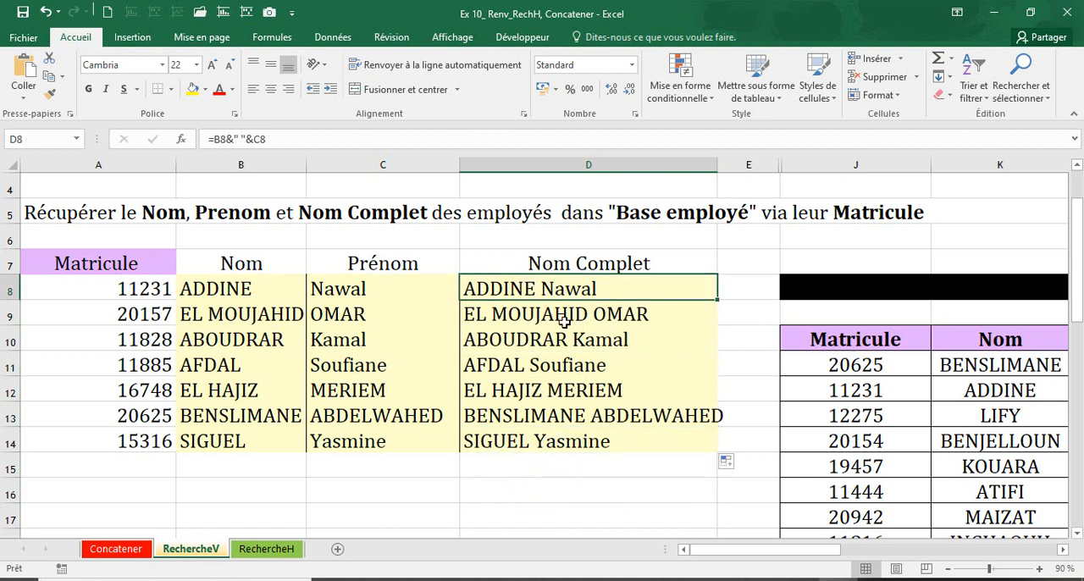
{"action": "left_click", "coordinate": [235, 295]}
{"action": "left_click", "coordinate": [339, 289]}
{"action": "left_click", "coordinate": [501, 303]}
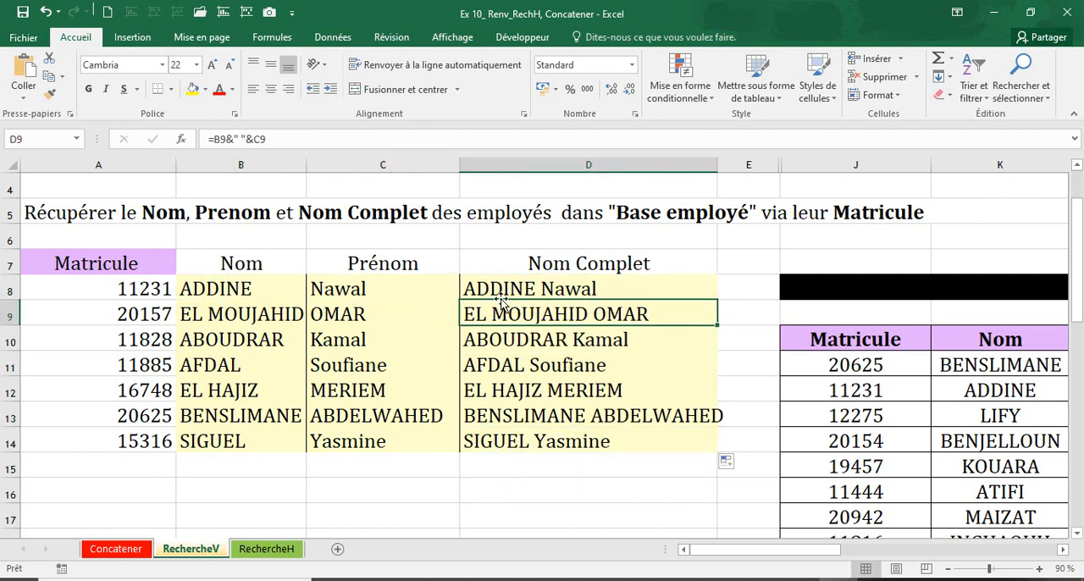
Clear the Nom Complet formulas from D8:D14 and return to cell D8
{"action": "left_click", "coordinate": [506, 291]}
{"action": "key", "text": "Delete"}
{"action": "left_click", "coordinate": [477, 357]}
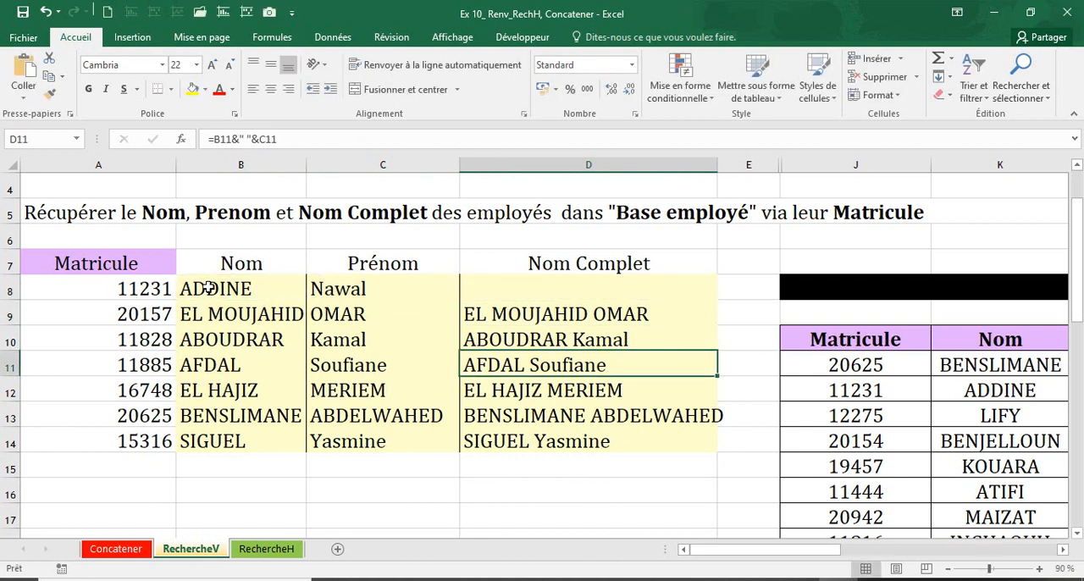
{"action": "left_click", "coordinate": [208, 288]}
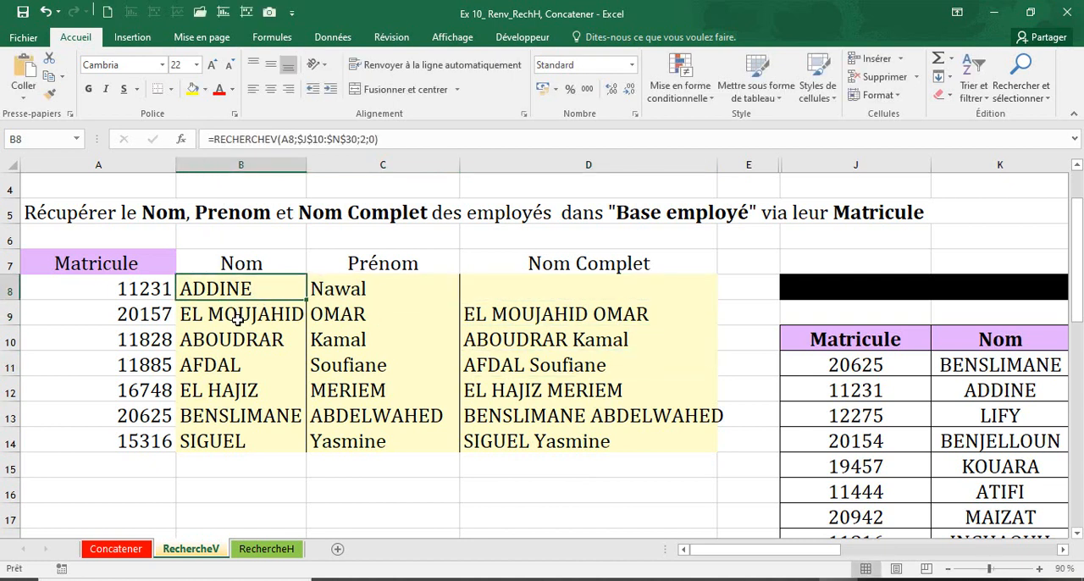
{"action": "left_click", "coordinate": [544, 291]}
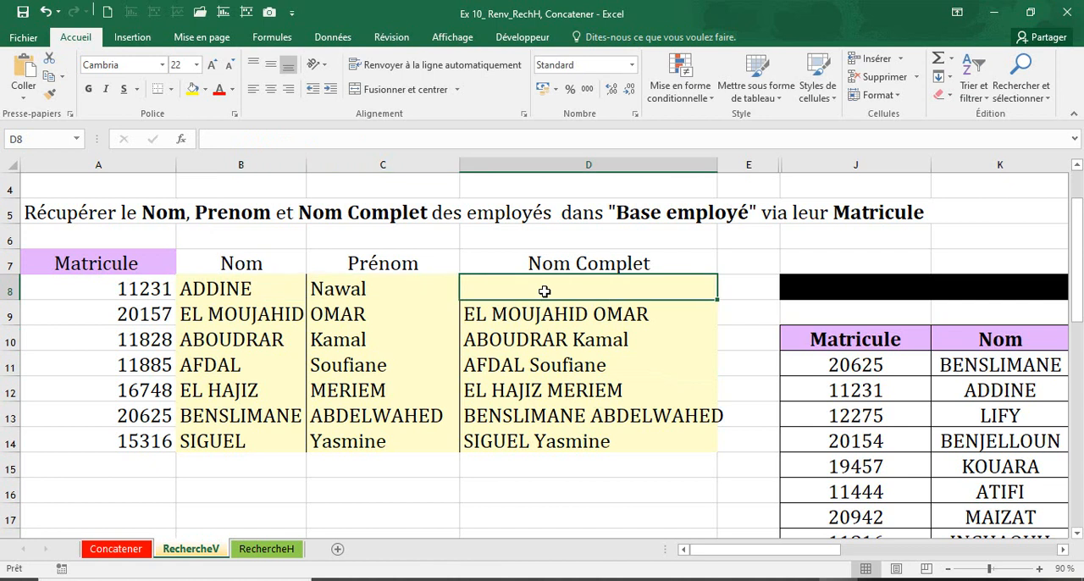
{"action": "left_click_drag", "start_coordinate": [544, 314], "coordinate": [538, 433]}
{"action": "key", "text": "Delete"}
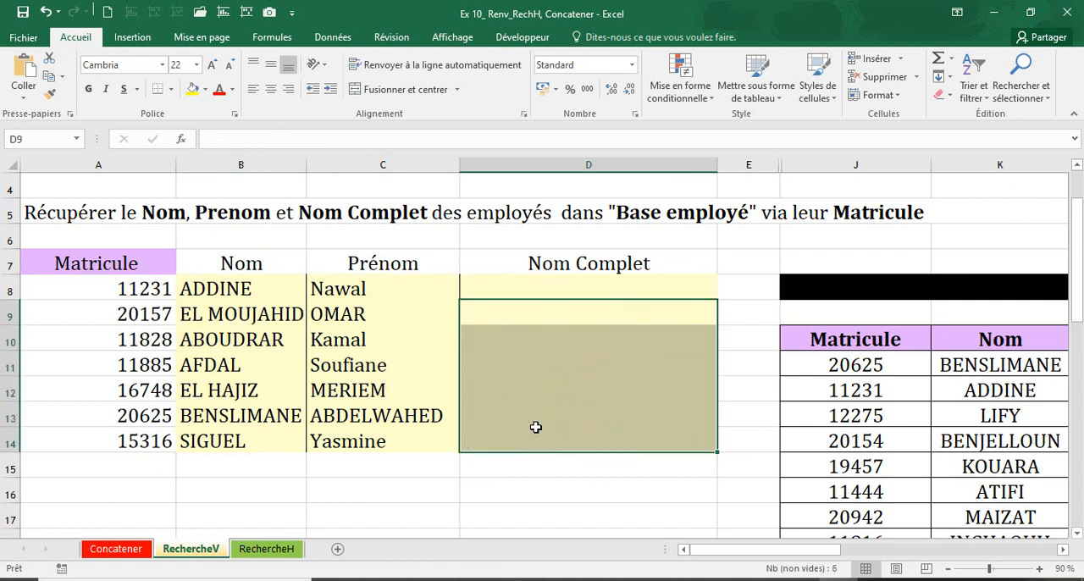
{"action": "left_click", "coordinate": [529, 458]}
{"action": "key", "text": "Up"}
{"action": "key", "text": "Up"}
{"action": "key", "text": "Up"}
{"action": "key", "text": "Up"}
{"action": "key", "text": "Up"}
{"action": "key", "text": "Up"}
{"action": "key", "text": "Up"}
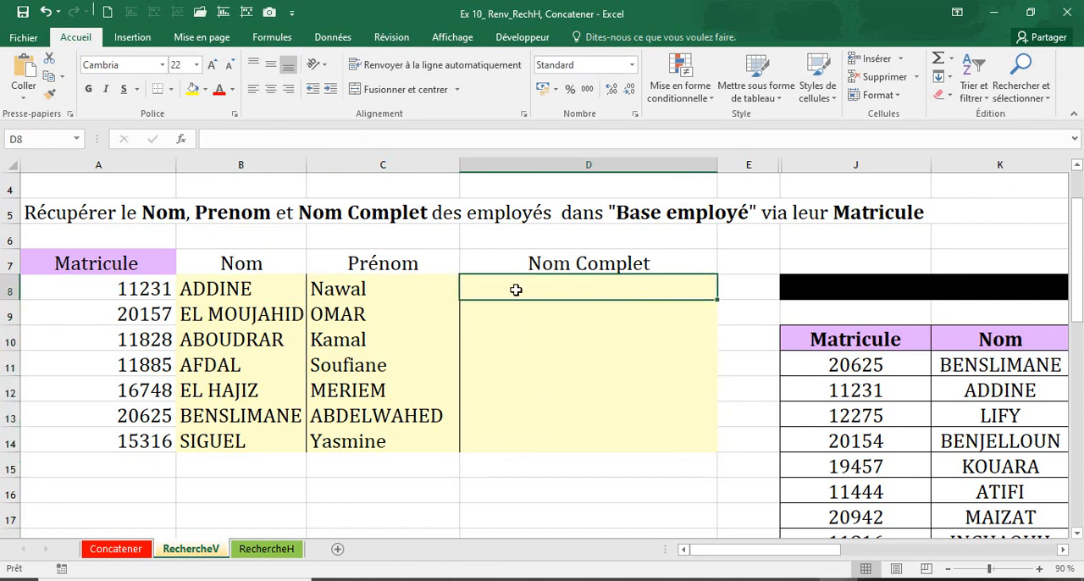
Copy the text of the RECHERCHEV formula in B8, the first cell under Nom
{"action": "type", "text": "="}
{"action": "key", "text": "Escape"}
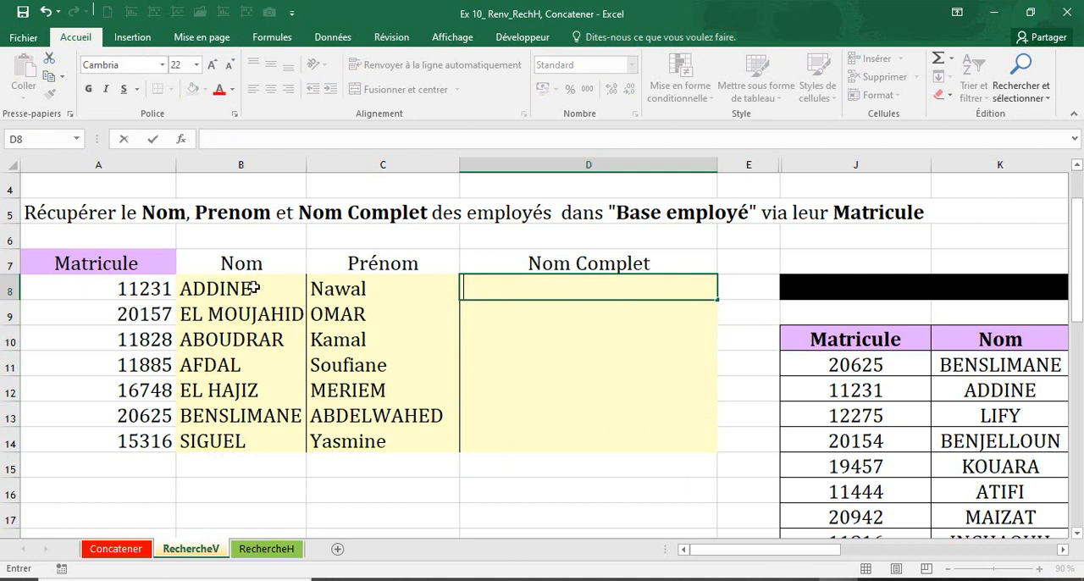
{"action": "left_click", "coordinate": [244, 292]}
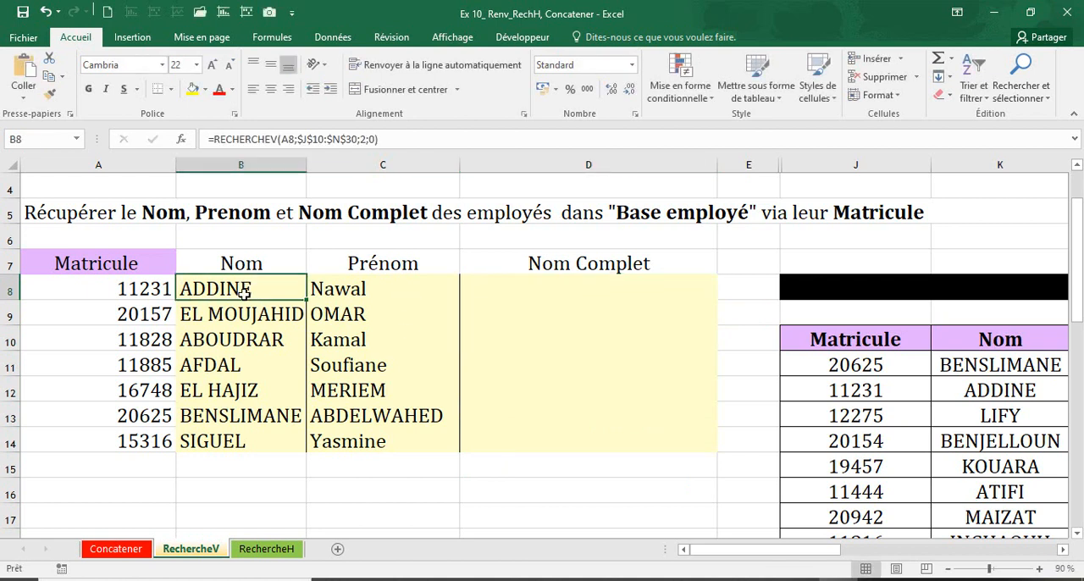
{"action": "left_click", "coordinate": [415, 135]}
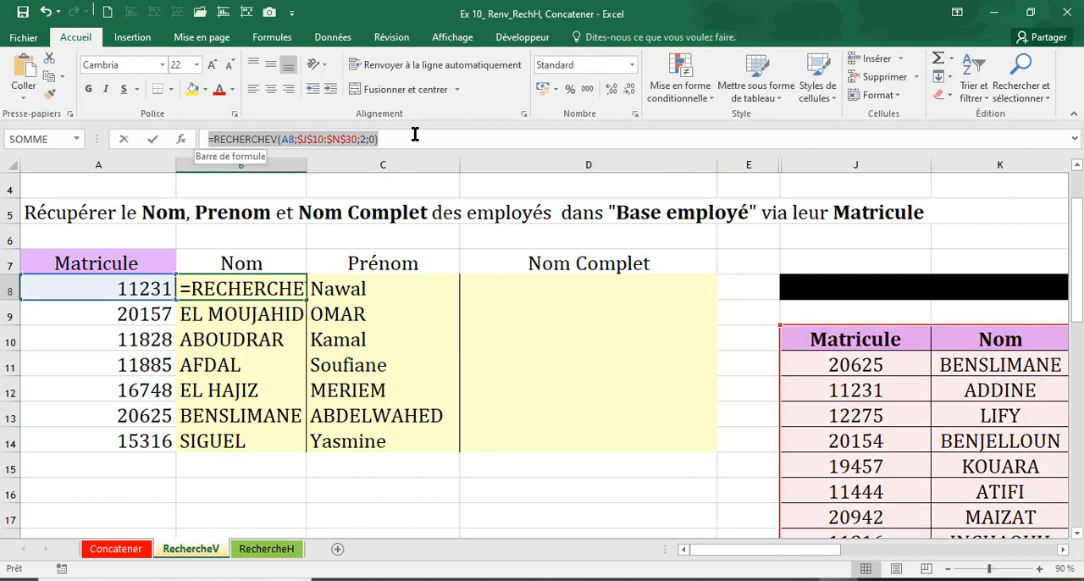
{"action": "key", "text": "ctrl+c"}
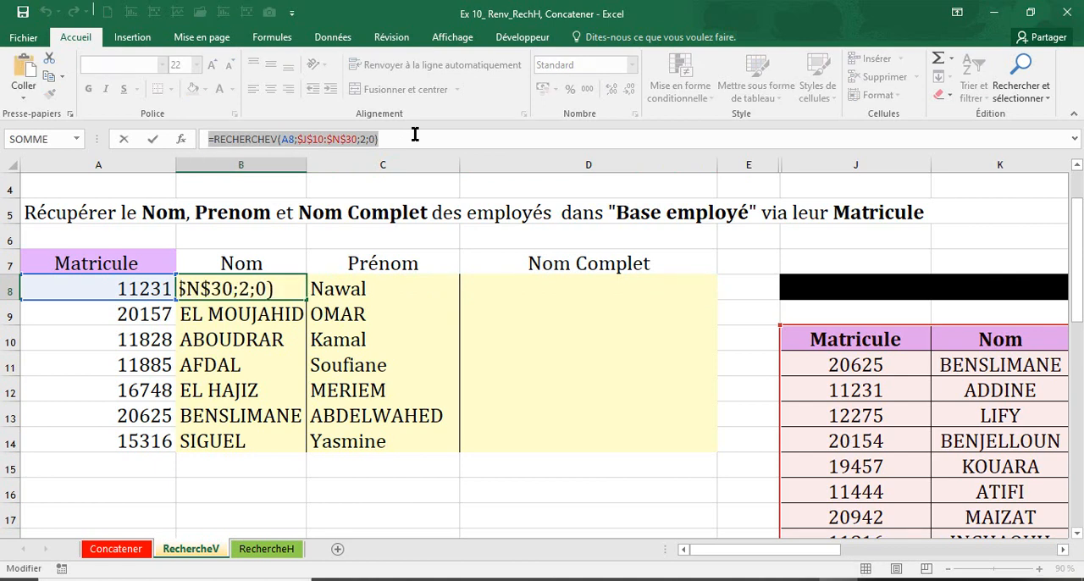
{"action": "key", "text": "Return"}
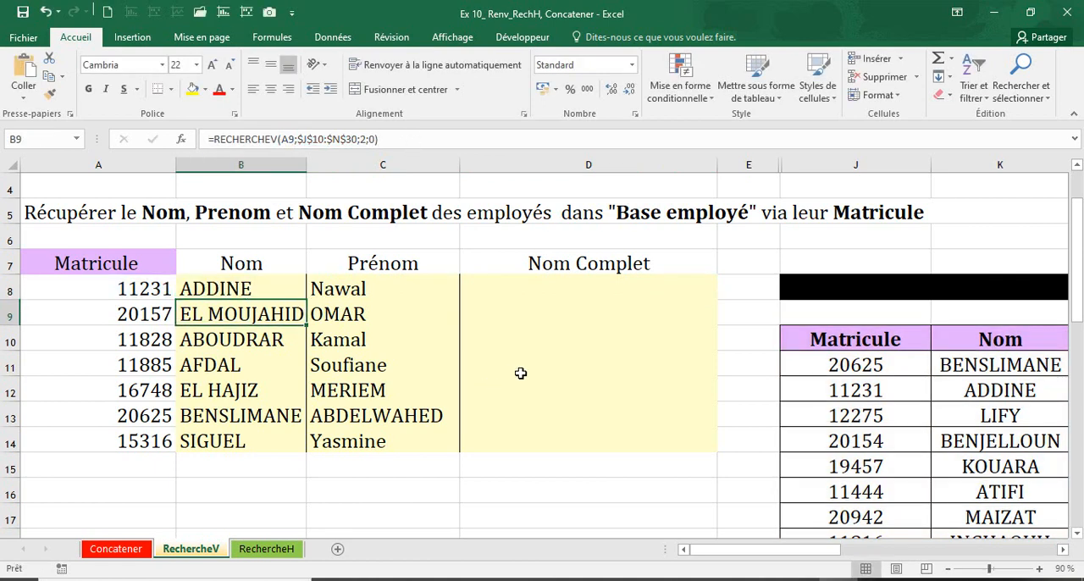
{"action": "left_click", "coordinate": [523, 293]}
{"action": "type", "text": "=rech"}
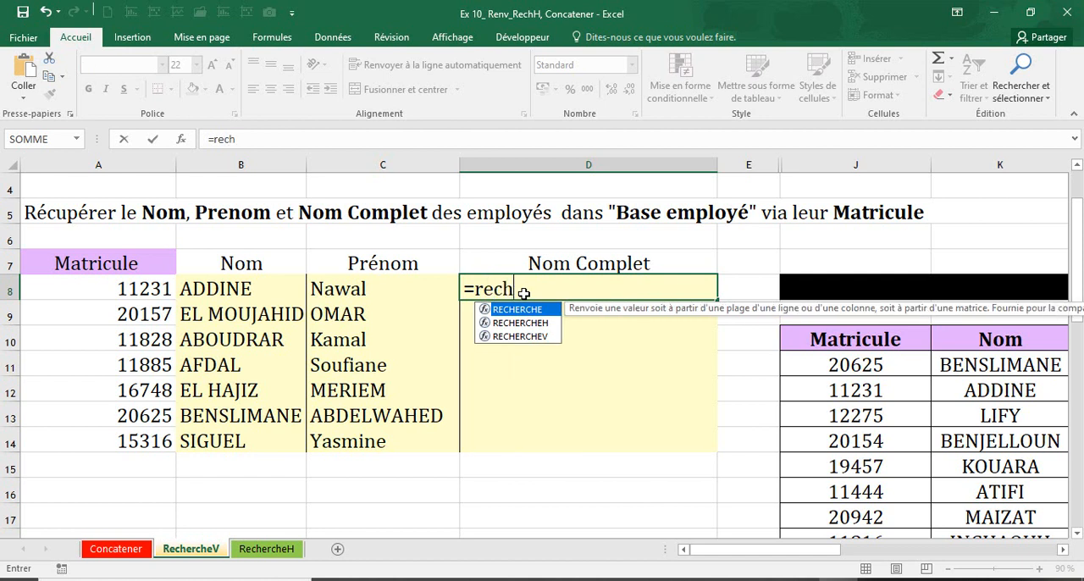
{"action": "double_click", "coordinate": [519, 337]}
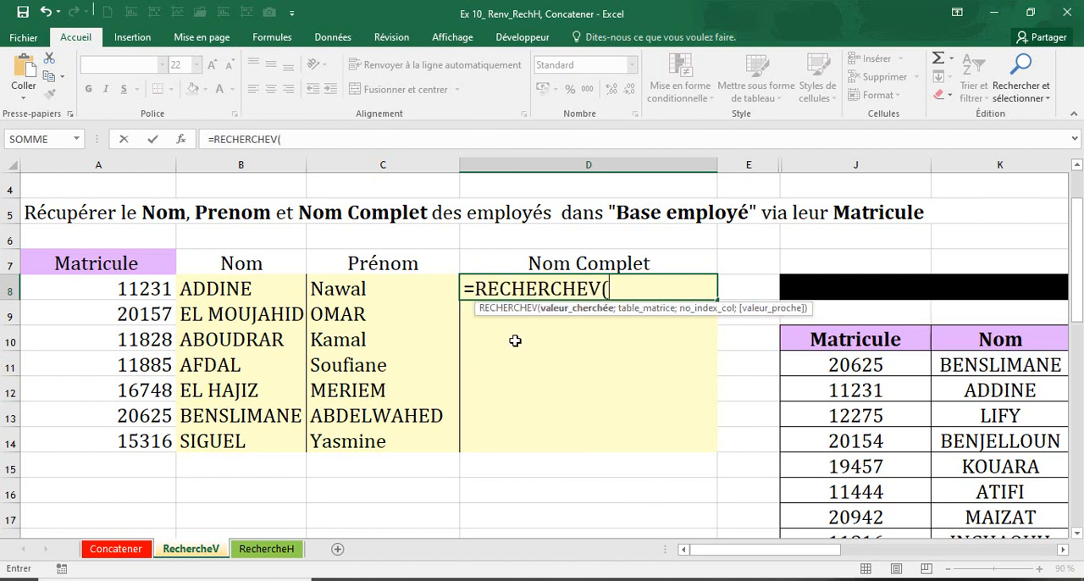
{"action": "left_click", "coordinate": [143, 290]}
{"action": "type", "text": ";"}
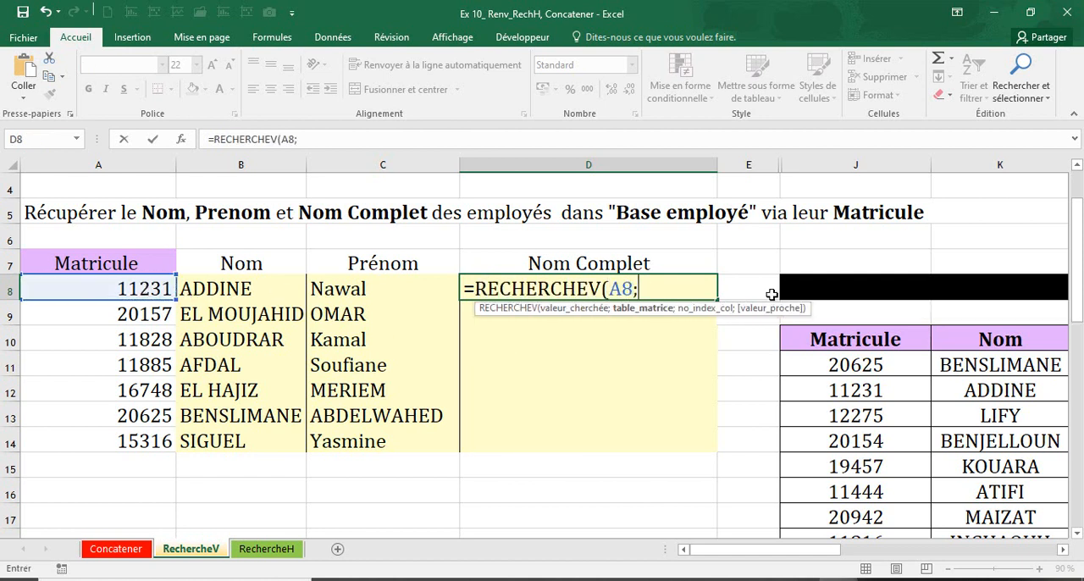
{"action": "left_click_drag", "start_coordinate": [833, 338], "coordinate": [839, 518]}
{"action": "key", "text": "BackSpace"}
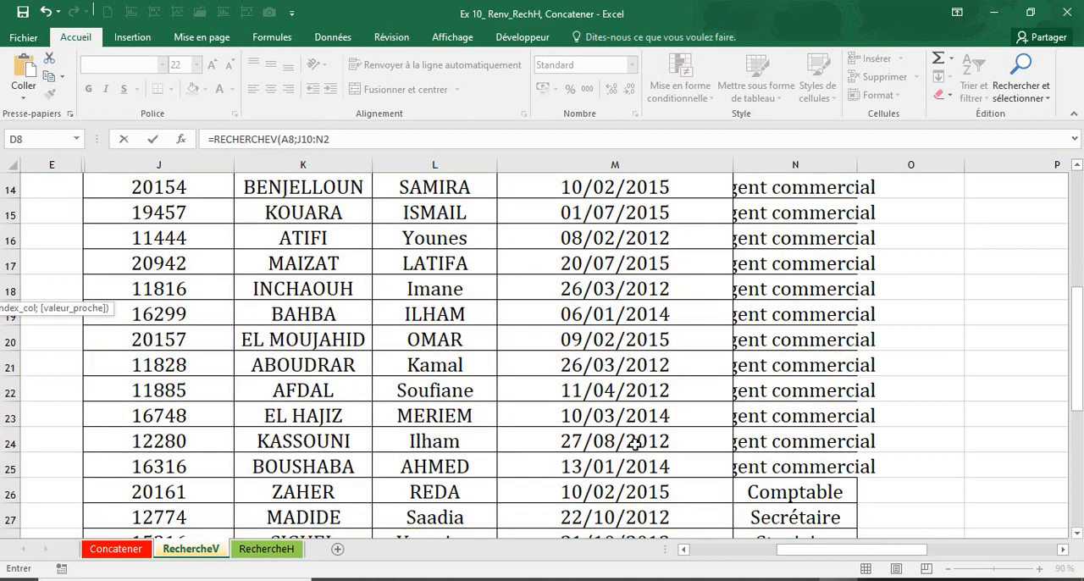
{"action": "scroll", "coordinate": [621, 433], "scroll_direction": "up", "scroll_amount": 3}
{"action": "scroll", "coordinate": [621, 434], "scroll_direction": "up", "scroll_amount": 2}
{"action": "left_click_drag", "start_coordinate": [825, 557], "coordinate": [675, 557]}
{"action": "key", "text": "Escape"}
Highlight the Base Employé table from its Matricule header J10 down to N30 and clear the selection
{"action": "left_click", "coordinate": [619, 467]}
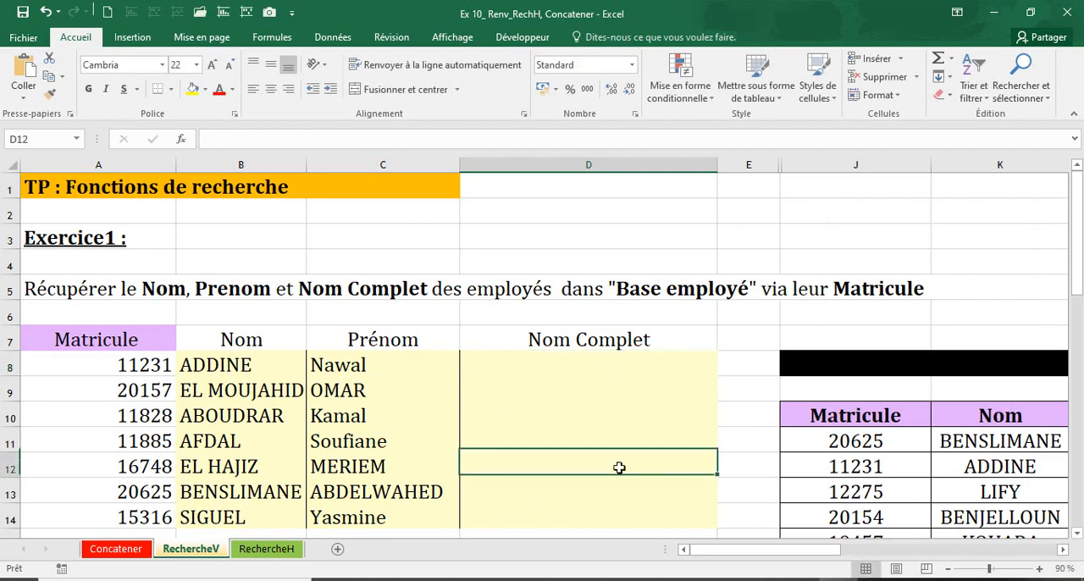
{"action": "left_click_drag", "start_coordinate": [837, 416], "coordinate": [855, 542]}
{"action": "left_click_drag", "start_coordinate": [806, 576], "coordinate": [811, 495]}
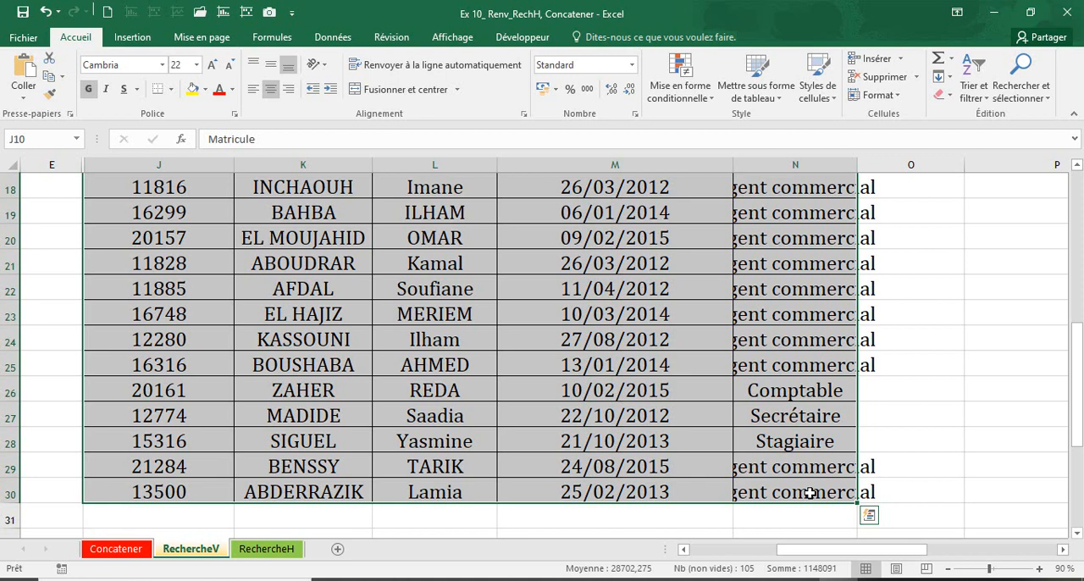
{"action": "left_click", "coordinate": [678, 462]}
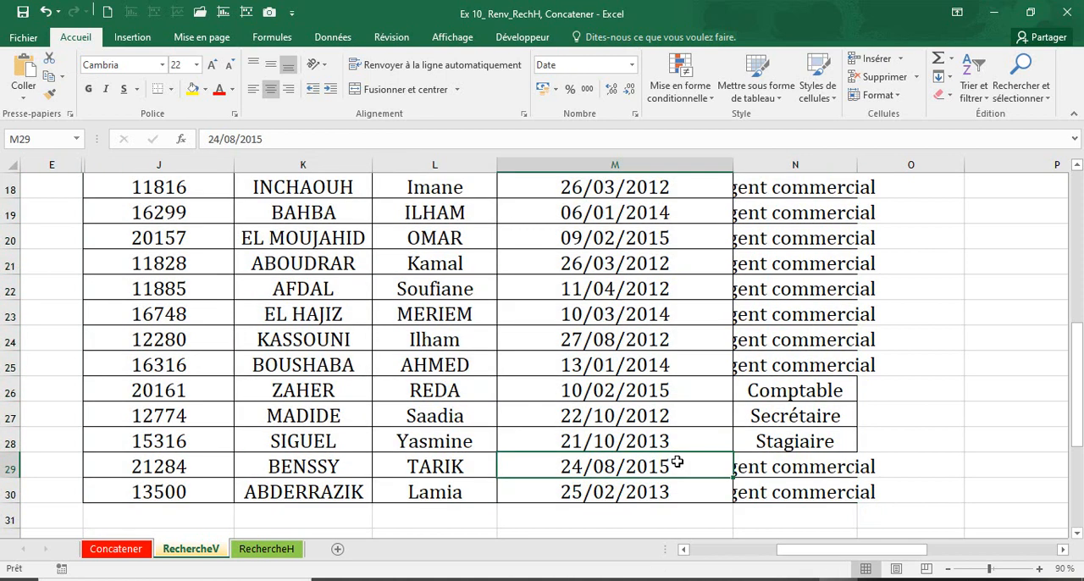
{"action": "scroll", "coordinate": [677, 462], "scroll_direction": "up", "scroll_amount": 4}
{"action": "left_click_drag", "start_coordinate": [155, 288], "coordinate": [820, 520]}
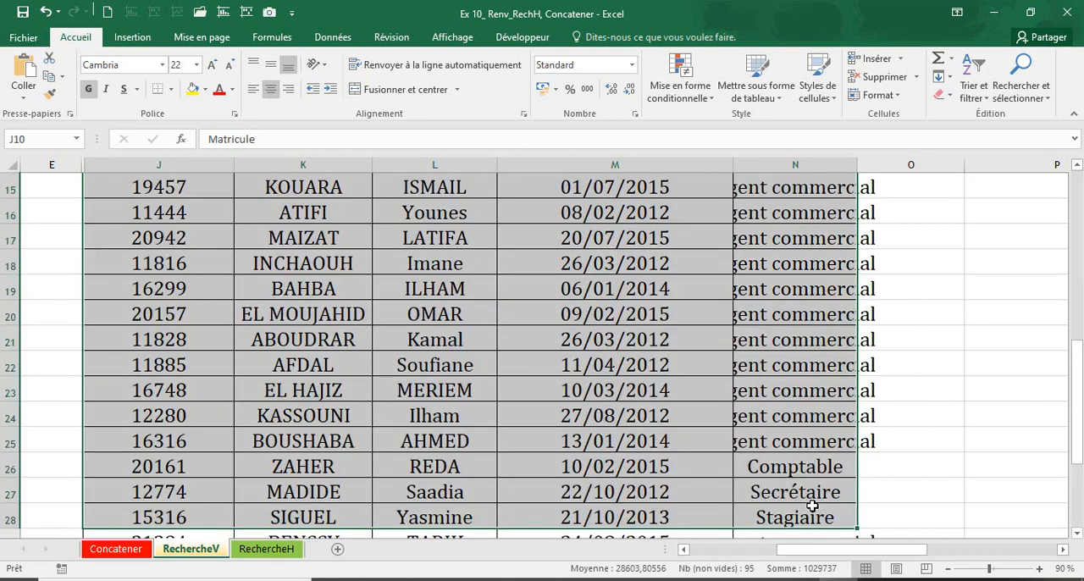
{"action": "scroll", "coordinate": [483, 236], "scroll_direction": "up", "scroll_amount": 5}
{"action": "left_click_drag", "start_coordinate": [127, 405], "coordinate": [603, 360]}
{"action": "left_click", "coordinate": [603, 360]}
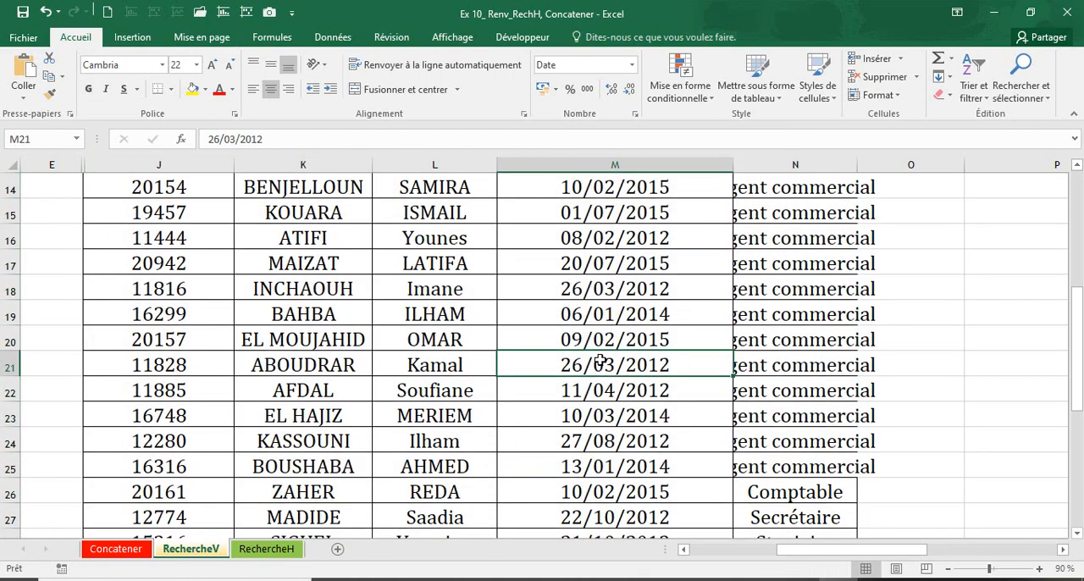
Select the whole Base Employé table including its headers and name the range BaseEmploye
{"action": "scroll", "coordinate": [593, 356], "scroll_direction": "up", "scroll_amount": 5}
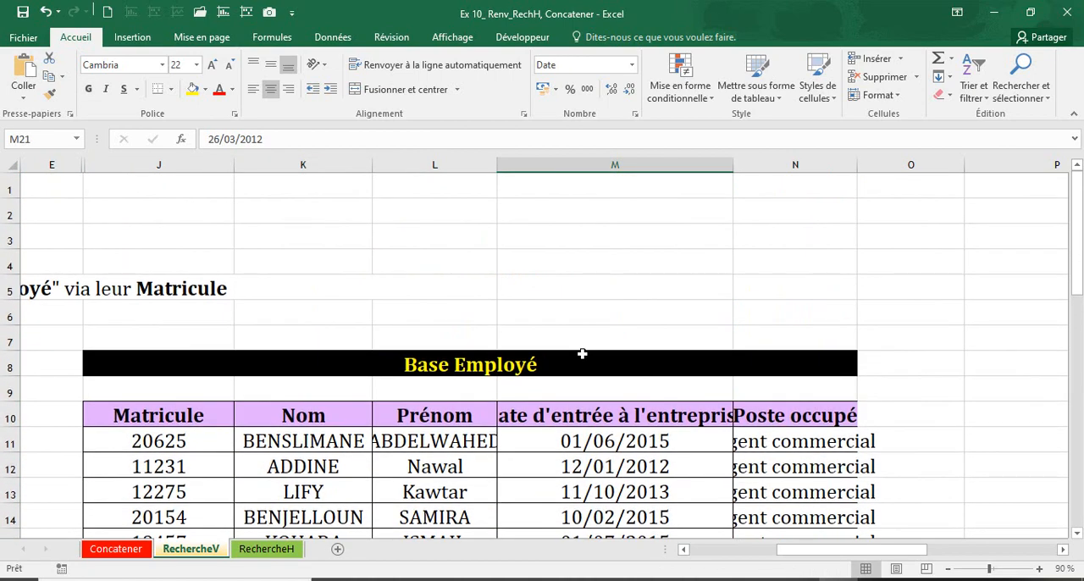
{"action": "key", "text": "ctrl+a"}
{"action": "scroll", "coordinate": [534, 328], "scroll_direction": "up", "scroll_amount": 3}
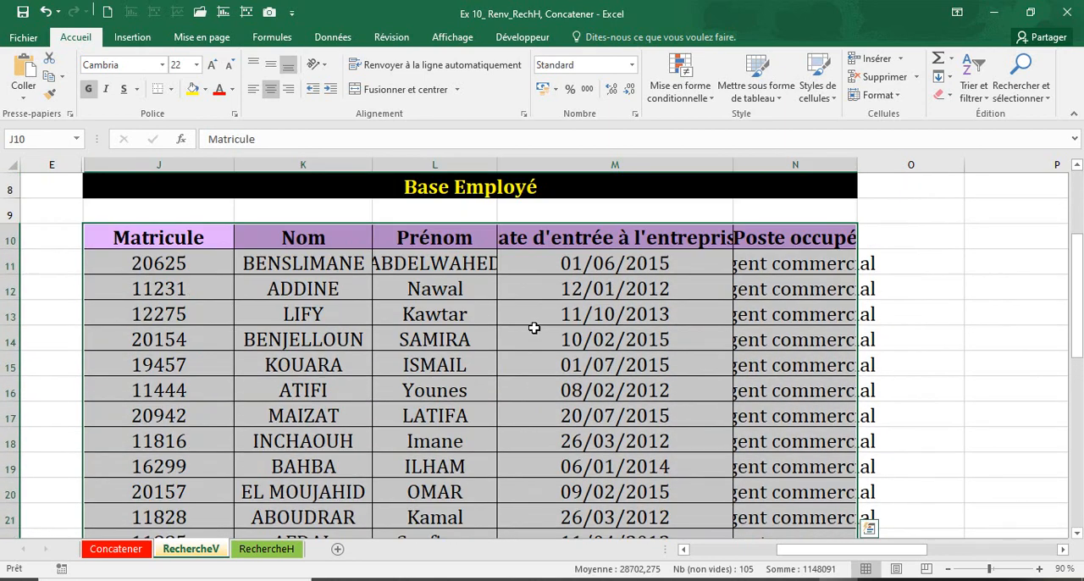
{"action": "scroll", "coordinate": [534, 329], "scroll_direction": "up", "scroll_amount": 2}
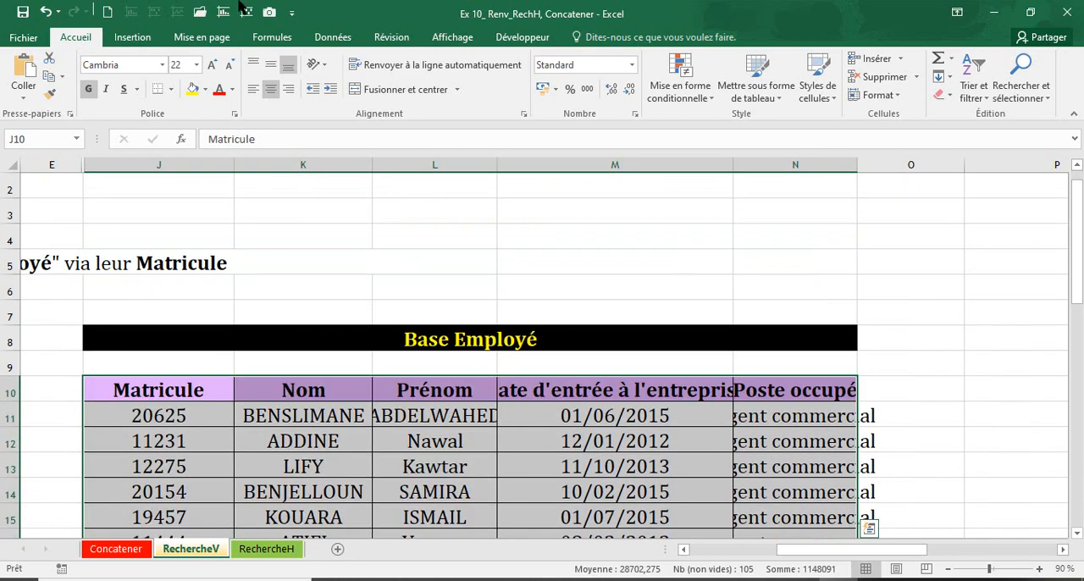
{"action": "left_click", "coordinate": [30, 141]}
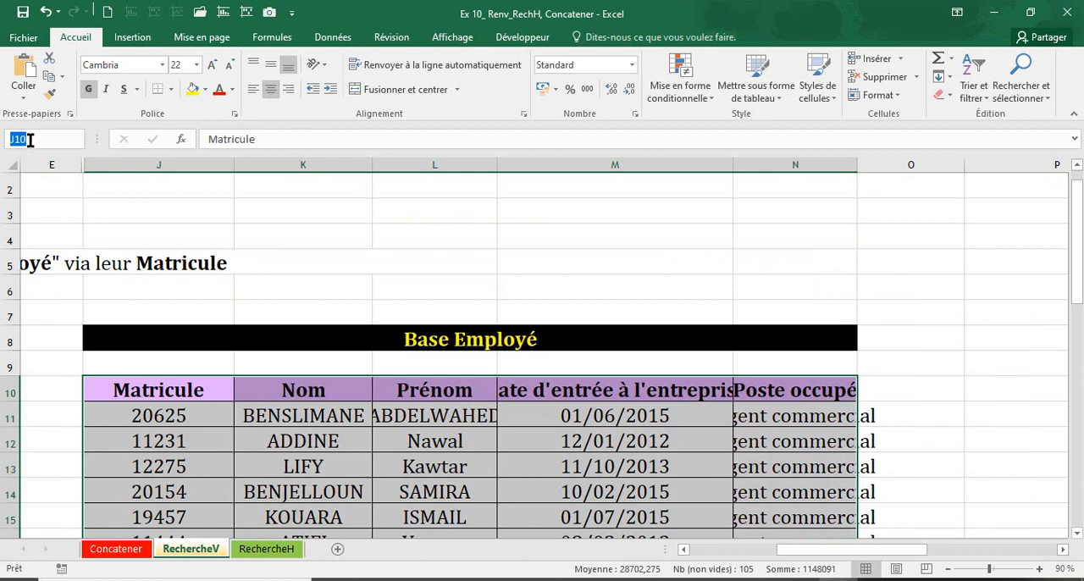
{"action": "type", "text": "B"}
{"action": "type", "text": "aseEmploye"}
{"action": "key", "text": "Return"}
{"action": "left_click", "coordinate": [34, 363]}
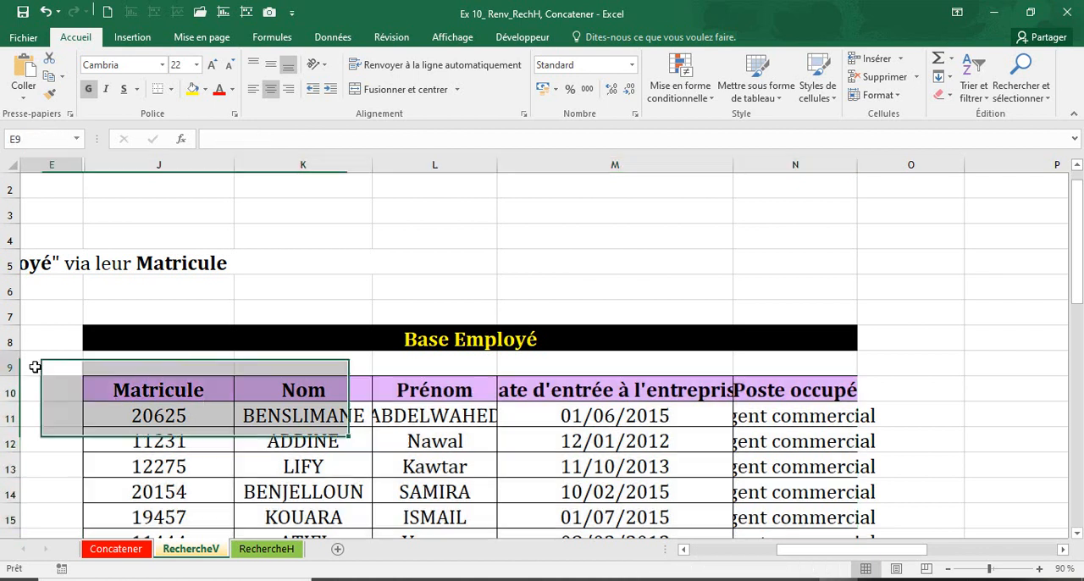
Go to the named ranges Baseemployé and BaseEmploye to check which cells each one covers
{"action": "left_click", "coordinate": [78, 138]}
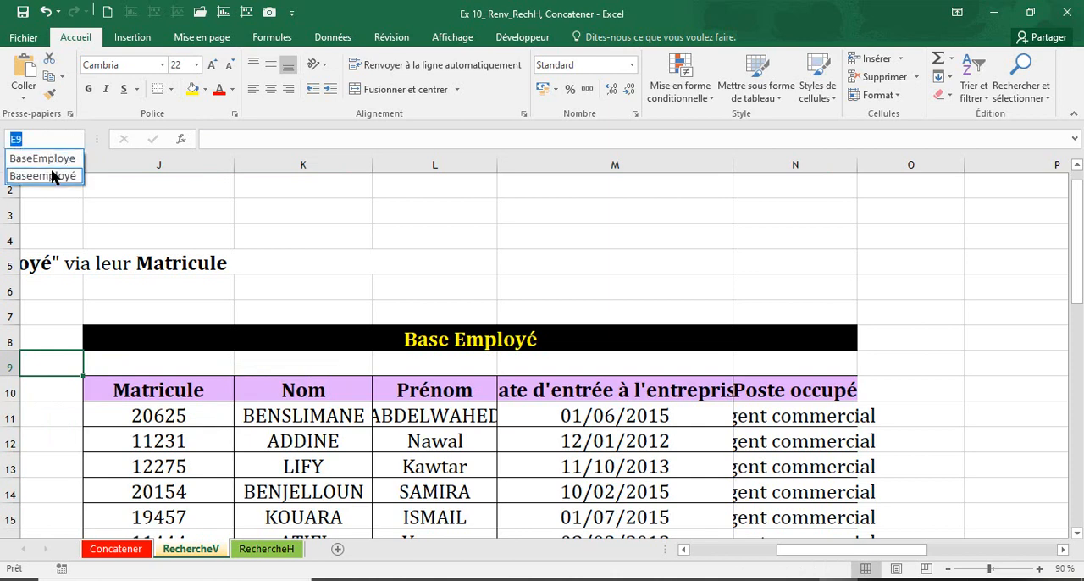
{"action": "key", "text": "Return"}
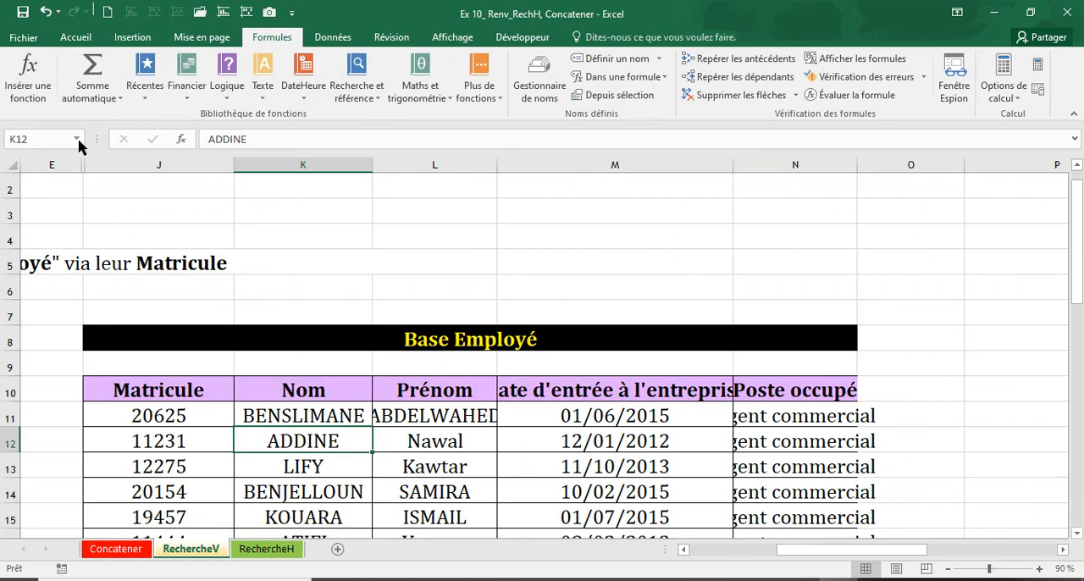
{"action": "left_click", "coordinate": [76, 139]}
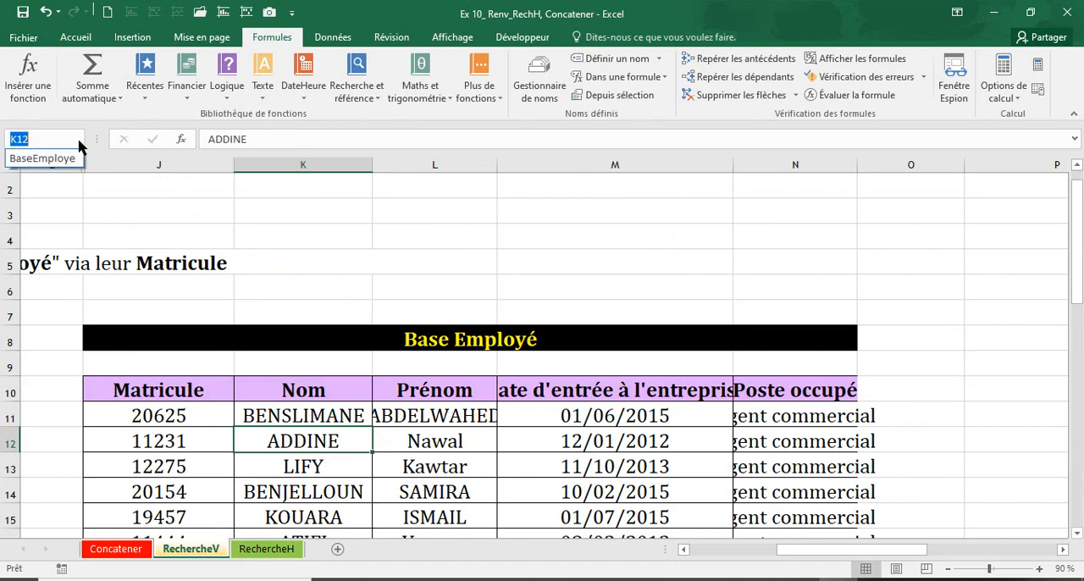
{"action": "left_click", "coordinate": [61, 159]}
{"action": "scroll", "coordinate": [174, 339], "scroll_direction": "up", "scroll_amount": 3}
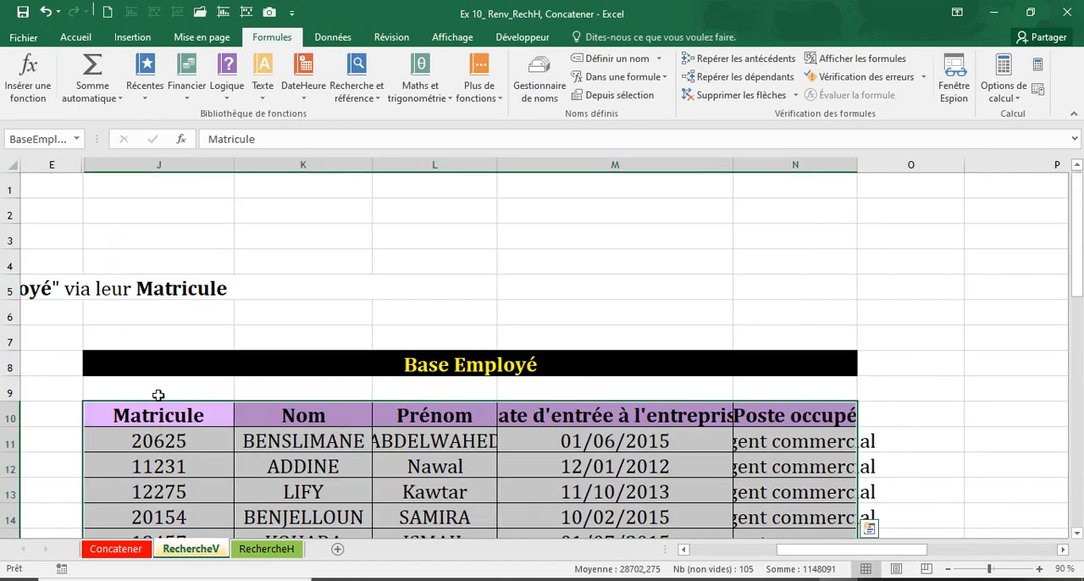
{"action": "scroll", "coordinate": [144, 424], "scroll_direction": "down", "scroll_amount": 3}
{"action": "scroll", "coordinate": [144, 423], "scroll_direction": "up", "scroll_amount": 3}
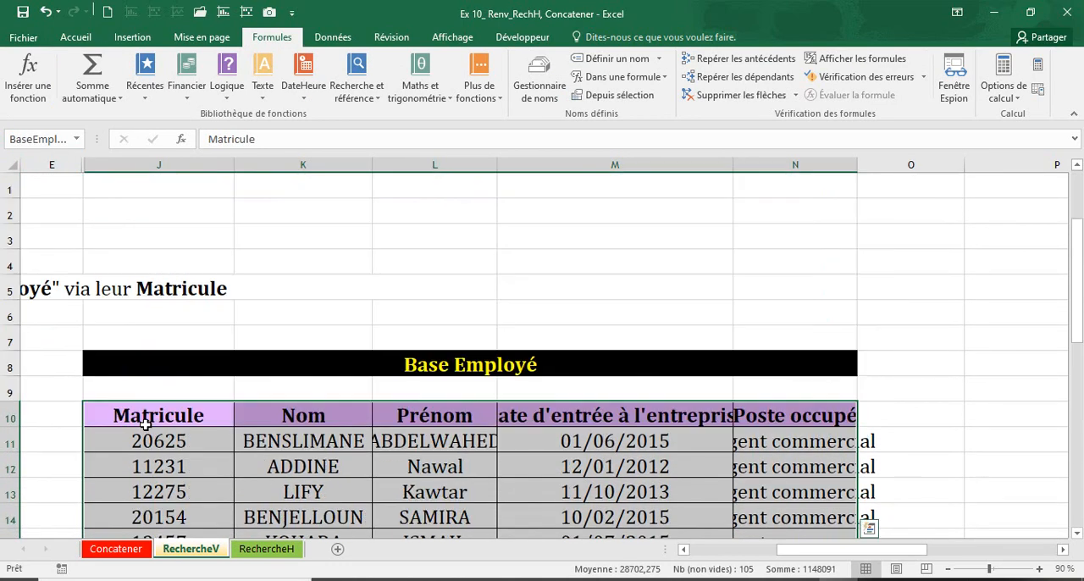
Enter the formula =RECHERCHEV(A8;BaseEmploye;2;0) in D8, the first cell under Nom Complet
{"action": "scroll", "coordinate": [508, 423], "scroll_direction": "left", "scroll_amount": 5}
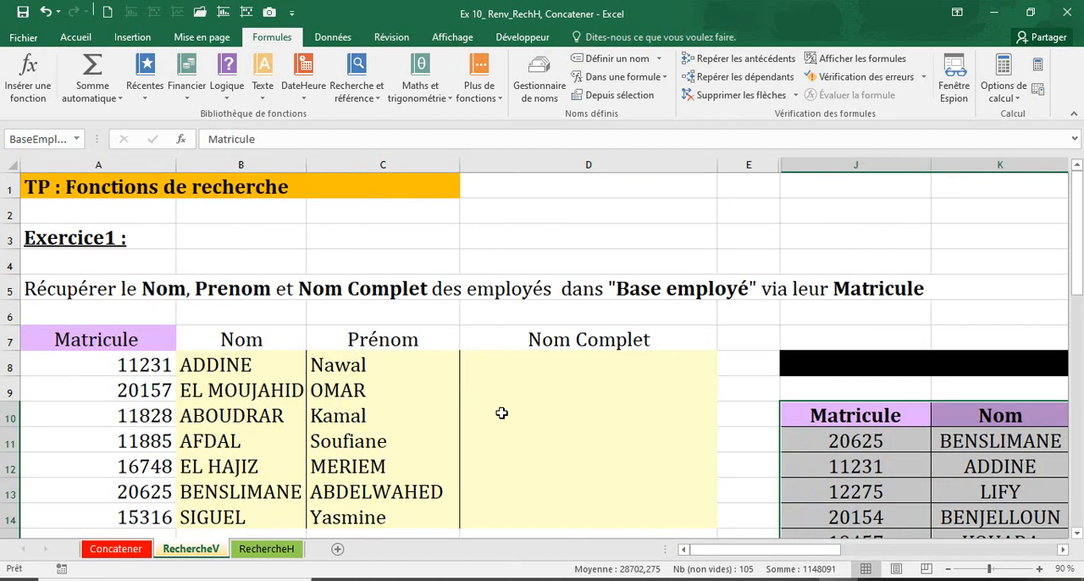
{"action": "left_click", "coordinate": [515, 366]}
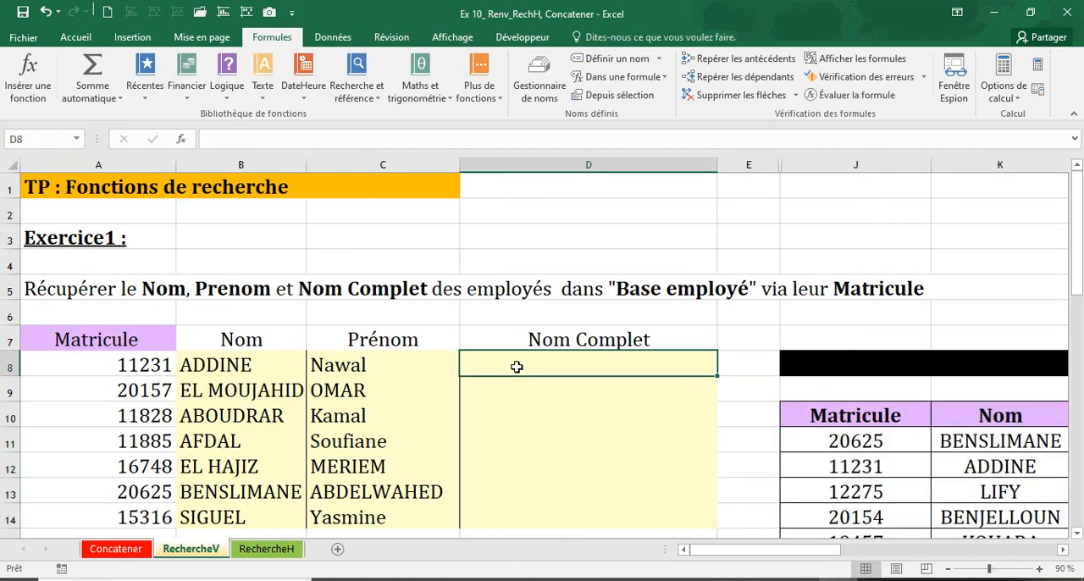
{"action": "type", "text": "=rech"}
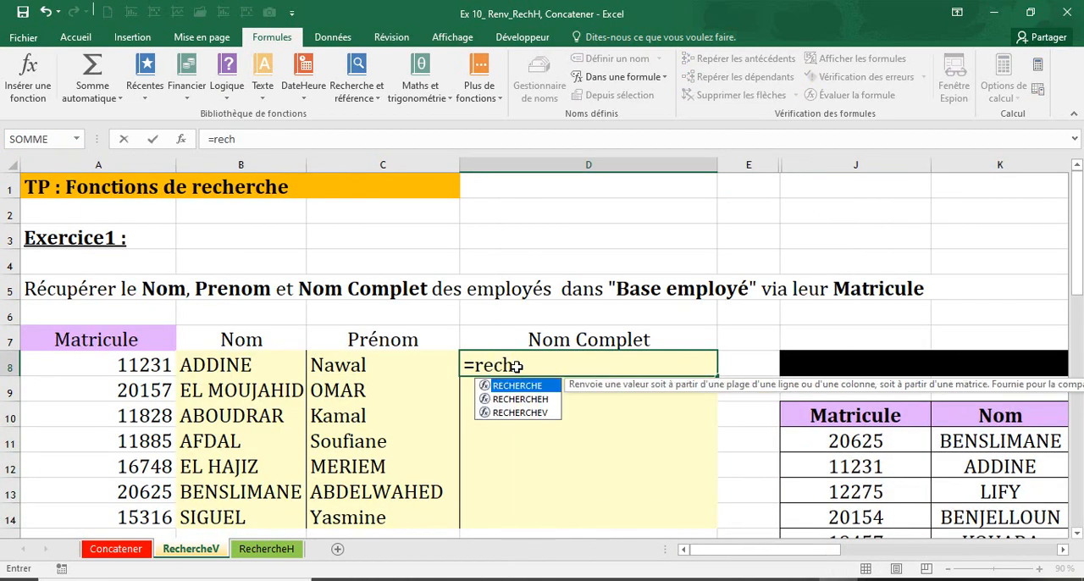
{"action": "double_click", "coordinate": [516, 414]}
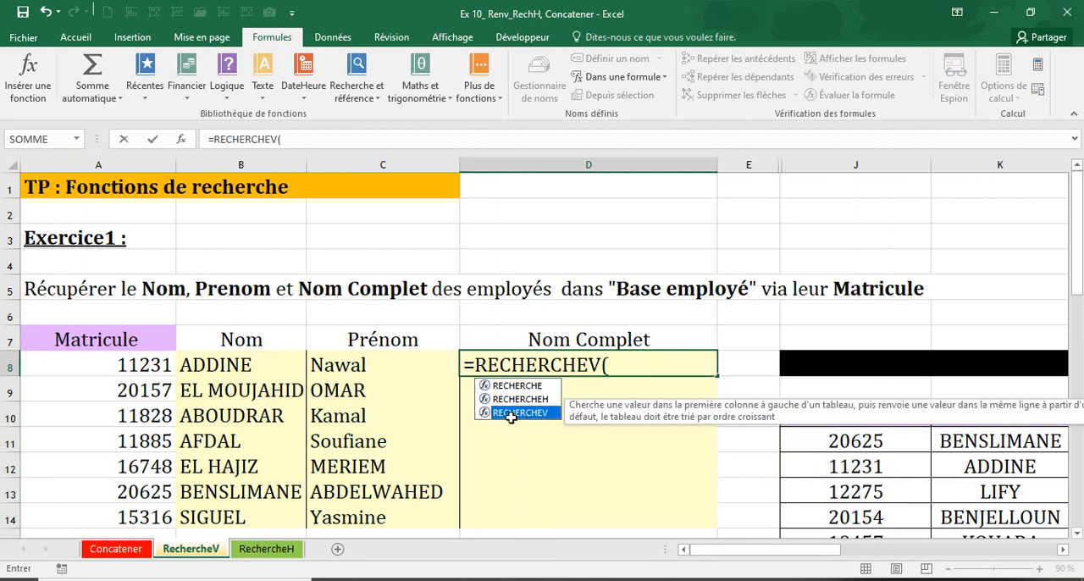
{"action": "left_click", "coordinate": [159, 366]}
{"action": "type", "text": ";"}
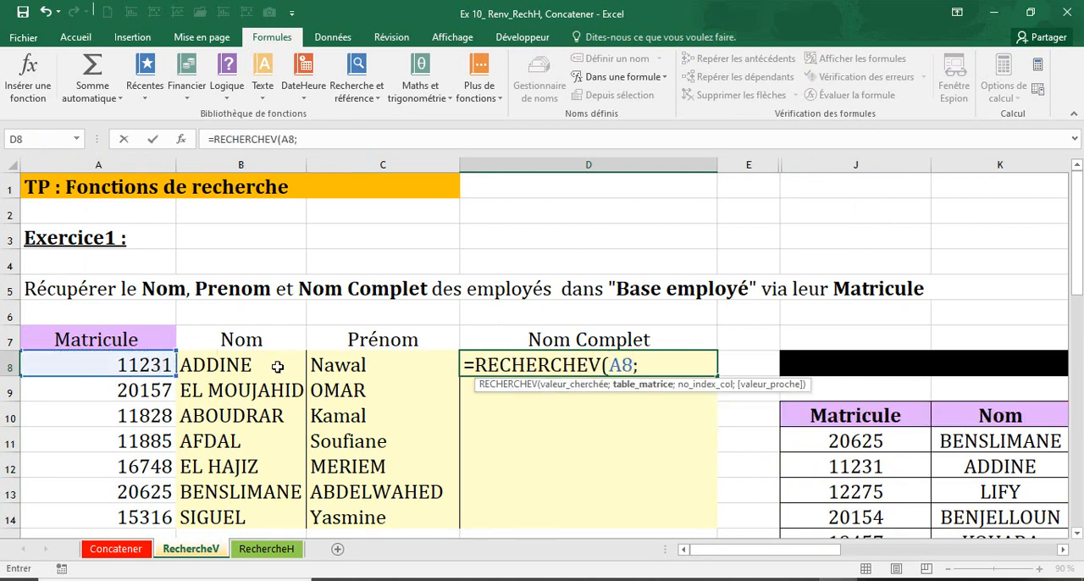
{"action": "type", "text": "Base"}
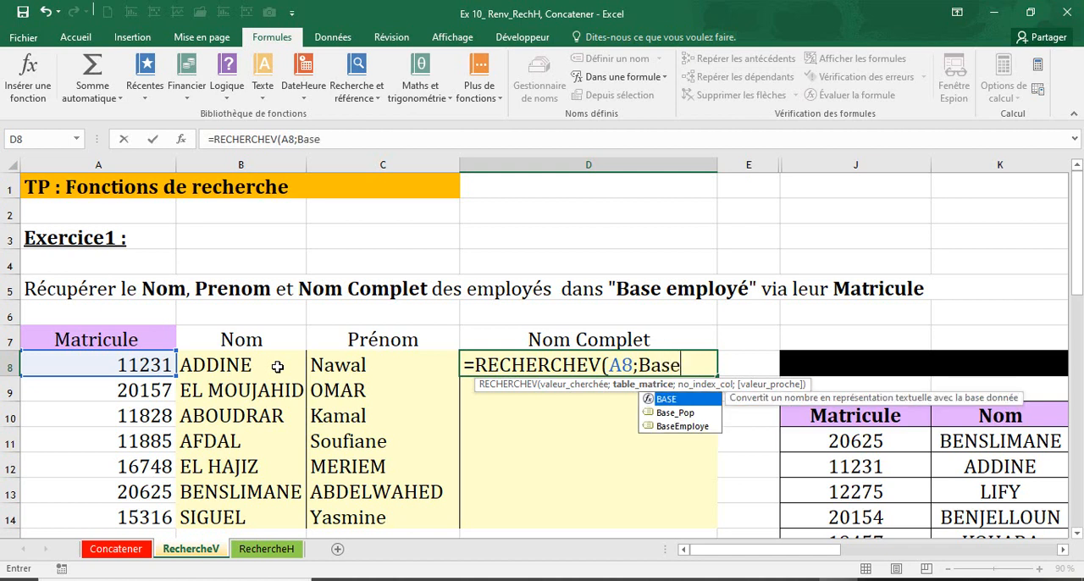
{"action": "double_click", "coordinate": [678, 426]}
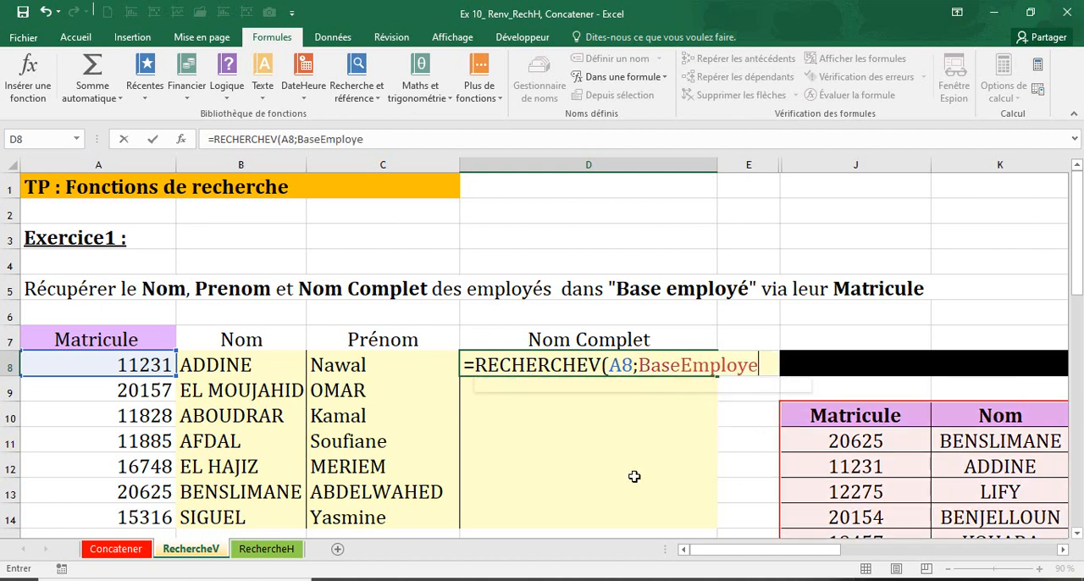
{"action": "type", "text": ";"}
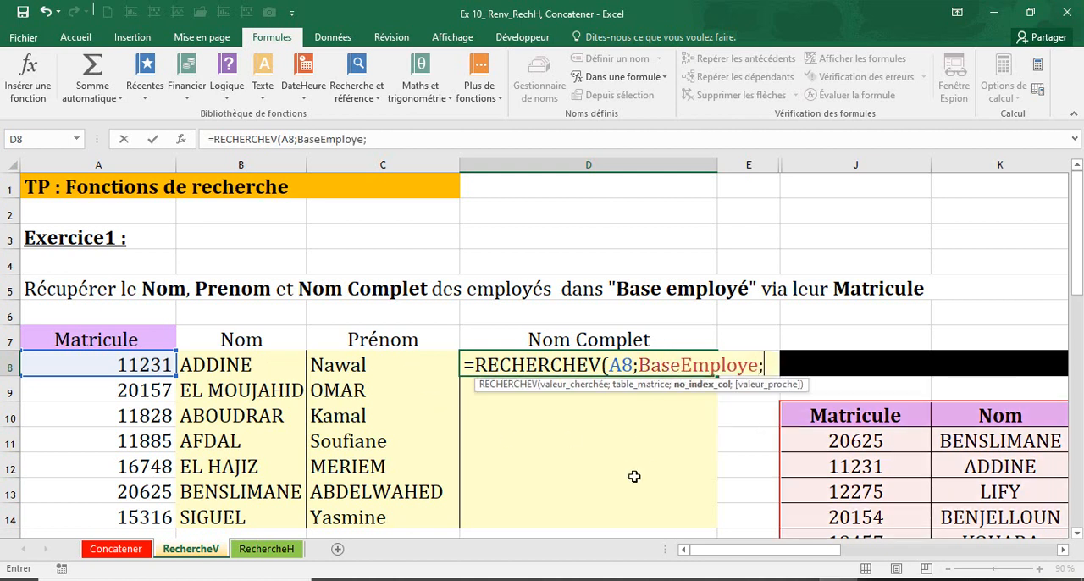
{"action": "type", "text": "2;0)"}
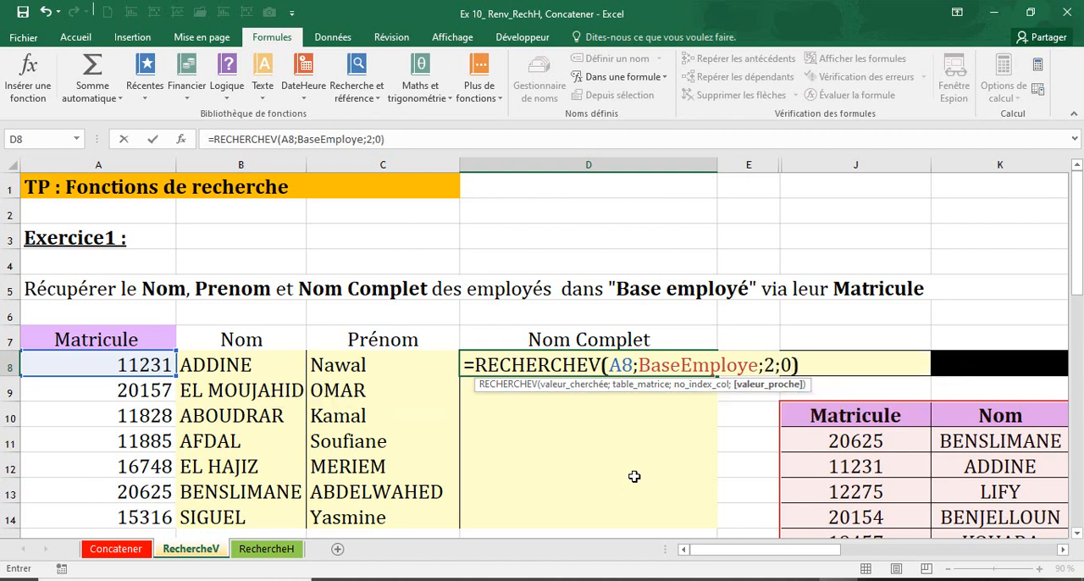
{"action": "key", "text": "Return"}
Extend the RECHERCHEV formula in D8 with ;" "; followed by a copy of the lookup that uses column index 3
{"action": "left_click", "coordinate": [550, 354]}
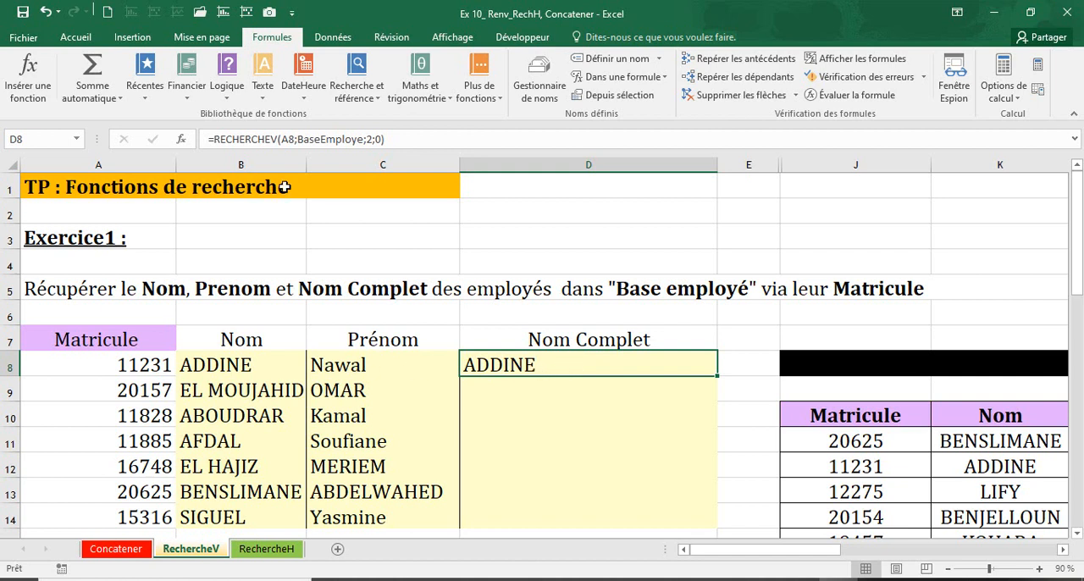
{"action": "left_click_drag", "start_coordinate": [209, 139], "coordinate": [413, 137]}
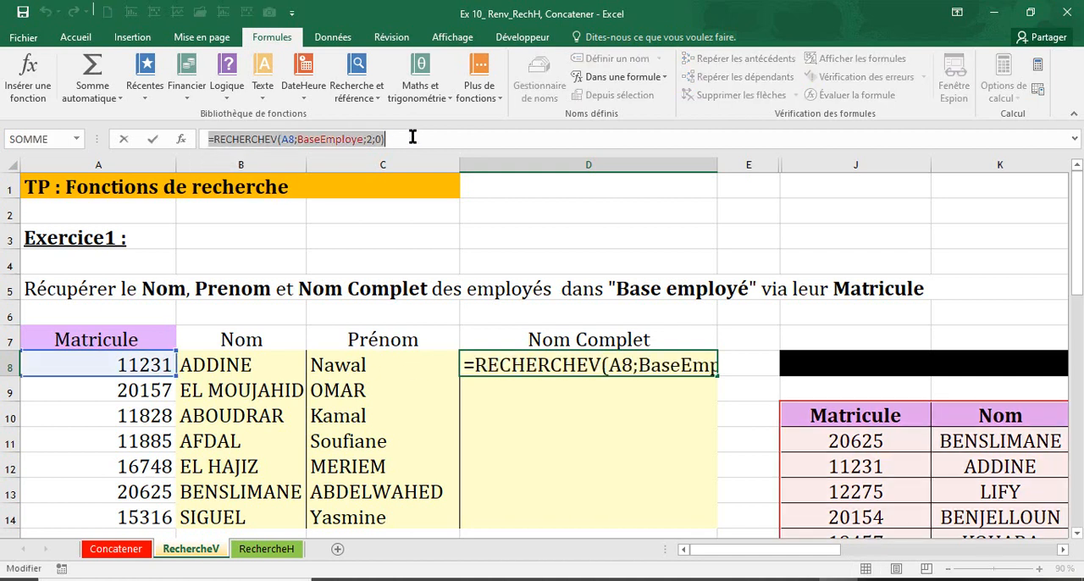
{"action": "left_click", "coordinate": [258, 138]}
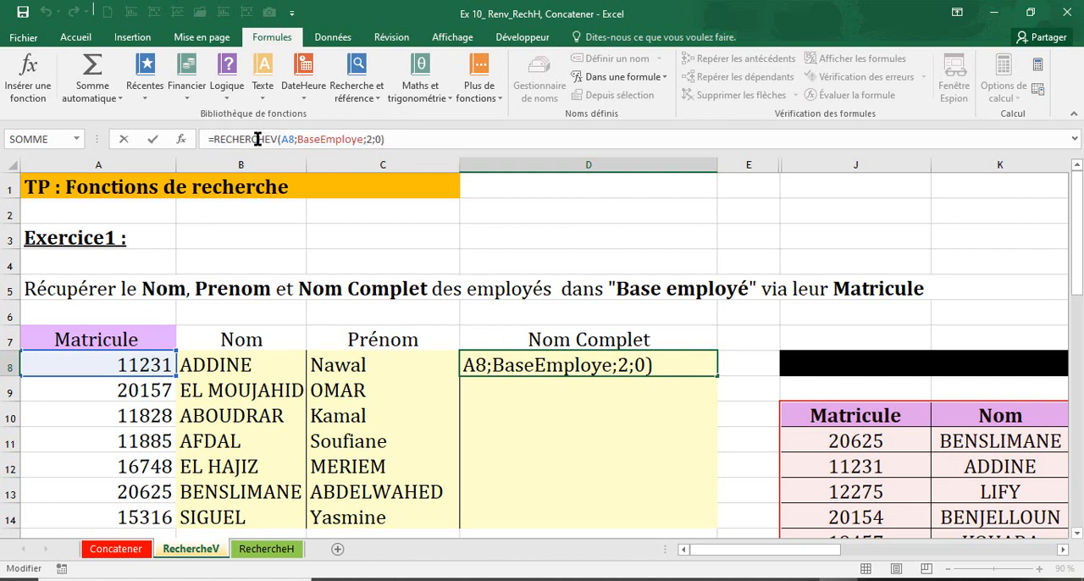
{"action": "left_click_drag", "start_coordinate": [214, 139], "coordinate": [397, 137]}
{"action": "key", "text": "ctrl+c"}
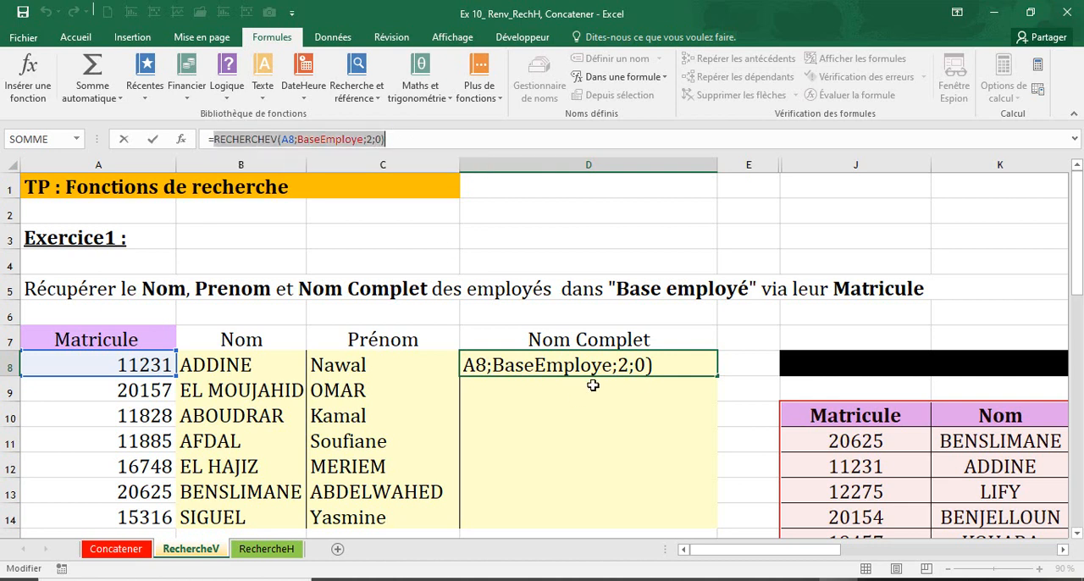
{"action": "left_click", "coordinate": [403, 138]}
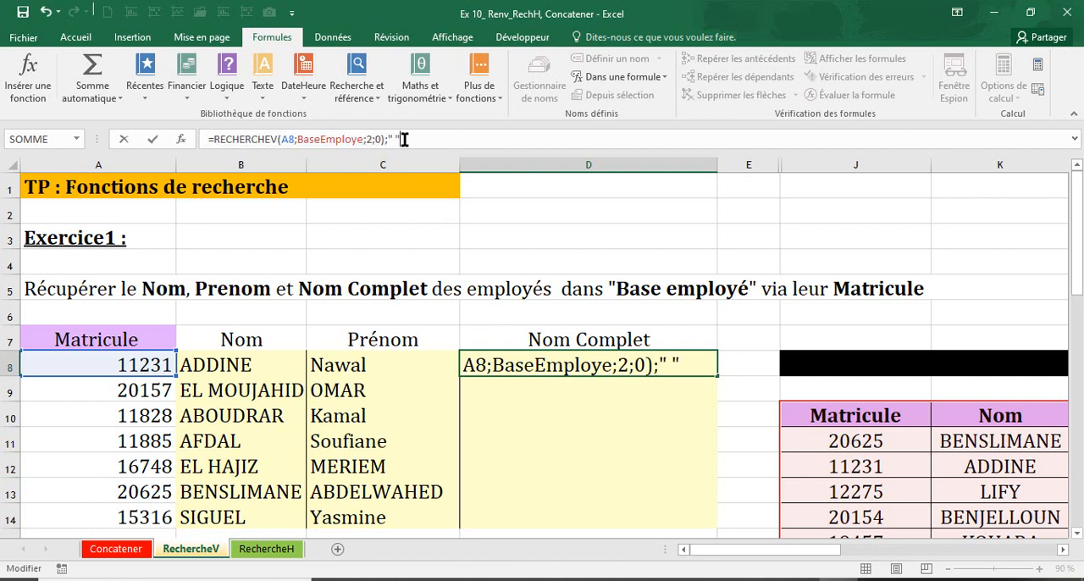
{"action": "key", "text": "ctrl+v"}
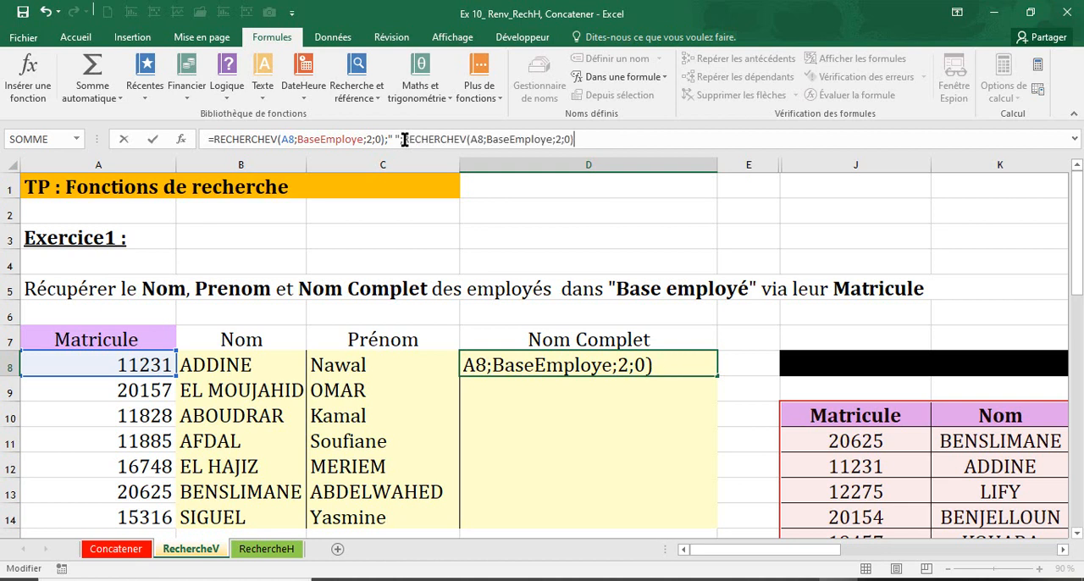
{"action": "left_click", "coordinate": [559, 138]}
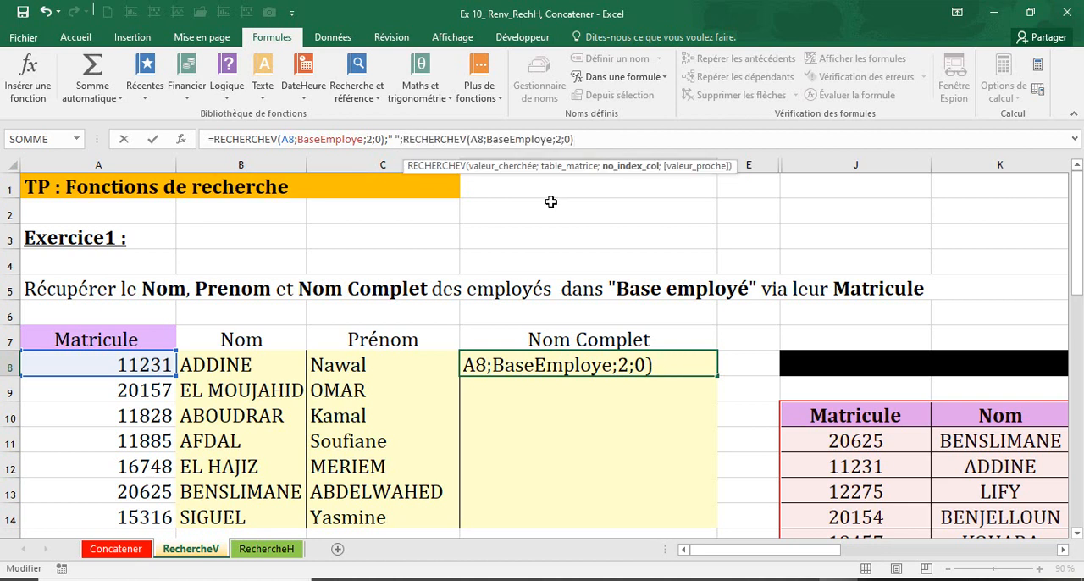
{"action": "key", "text": "BackSpace"}
{"action": "type", "text": "3"}
Insert the CONCATENER function in front of the two RECHERCHEV lookups in D8
{"action": "left_click_drag", "start_coordinate": [210, 139], "coordinate": [576, 139]}
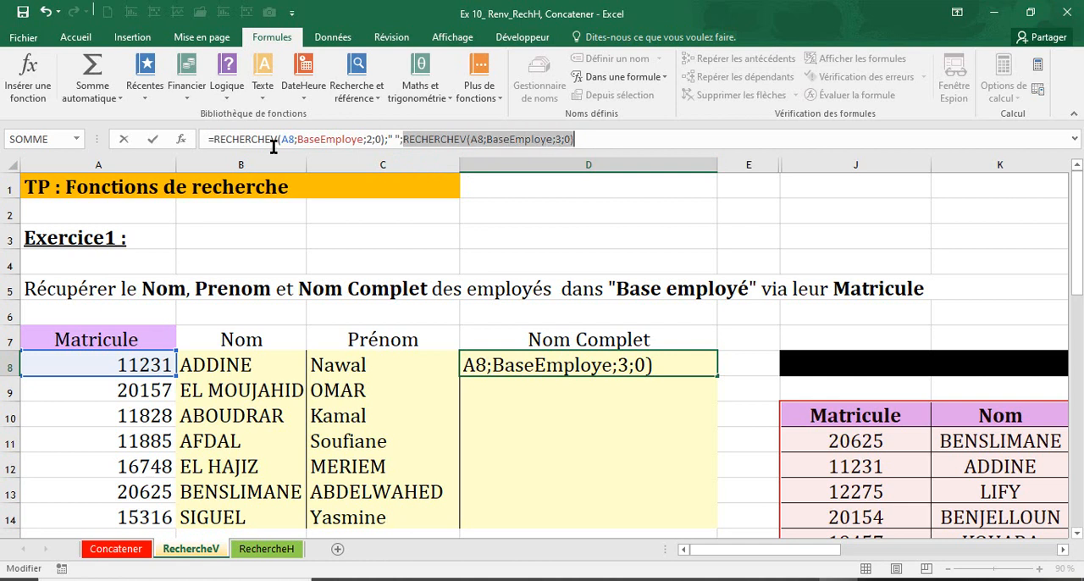
{"action": "left_click", "coordinate": [214, 139]}
{"action": "type", "text": "Con"}
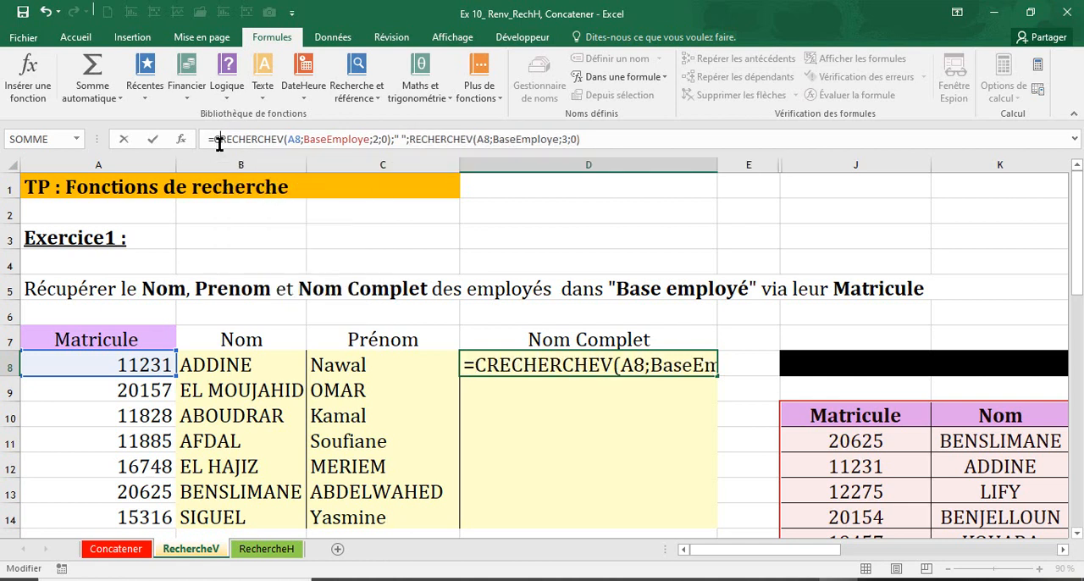
{"action": "type", "text": "t"}
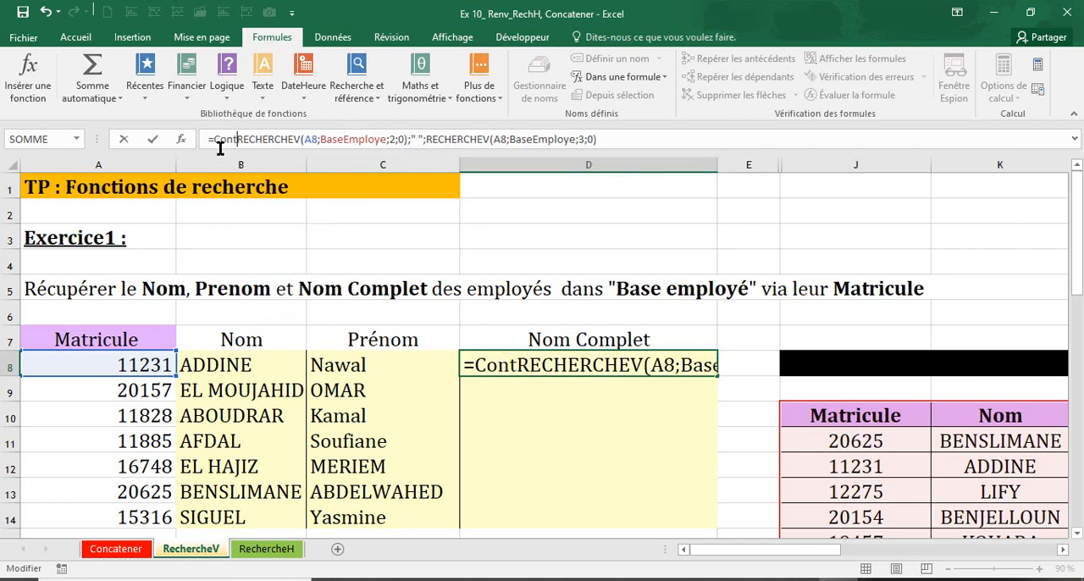
{"action": "key", "text": "BackSpace"}
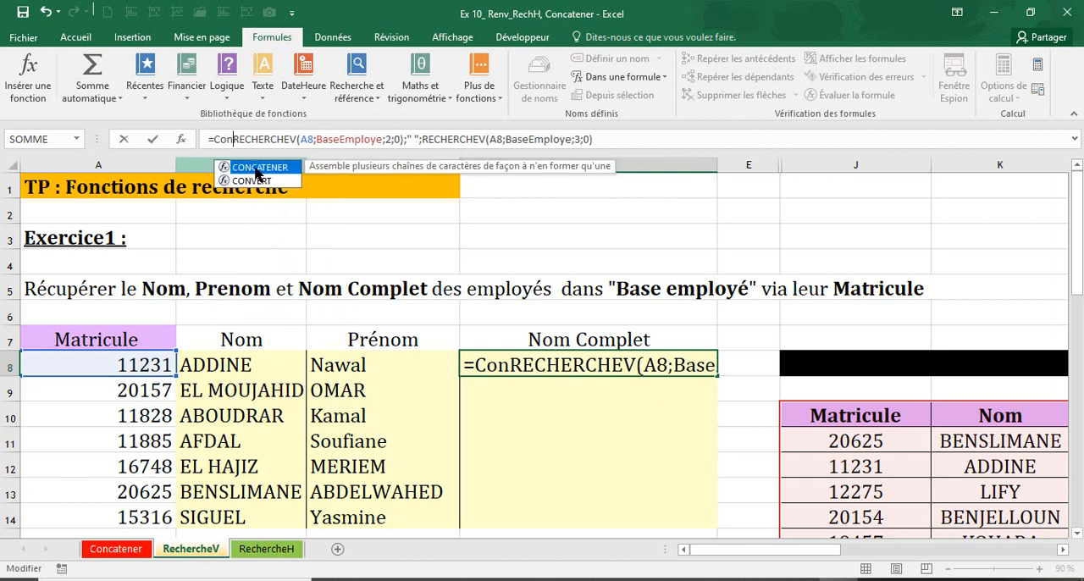
{"action": "double_click", "coordinate": [257, 168]}
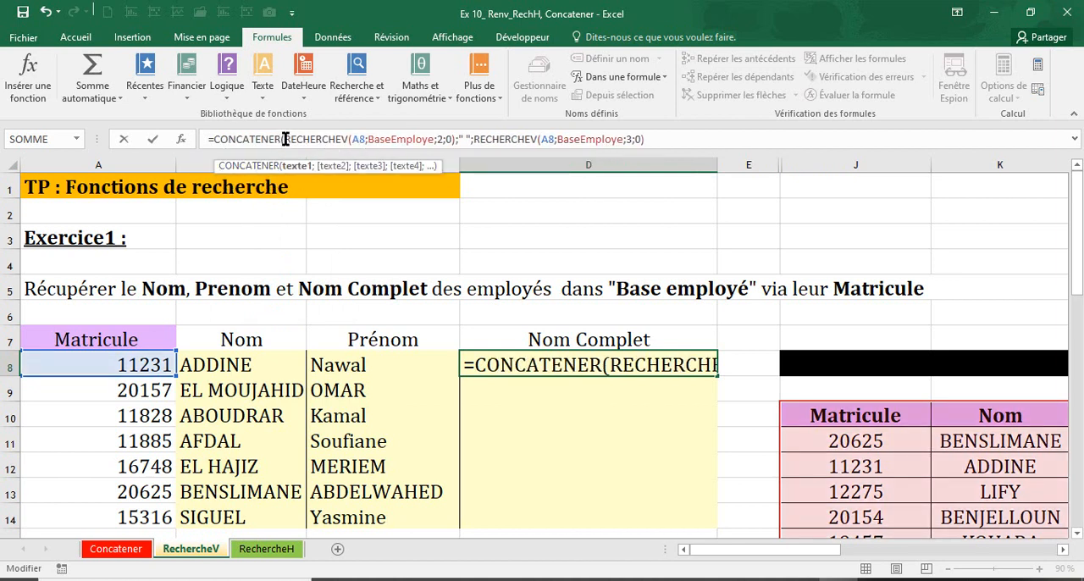
Add an empty text "" as the final argument of the CONCATENER formula in D8 and enter the formula
{"action": "left_click_drag", "start_coordinate": [286, 139], "coordinate": [650, 139]}
{"action": "left_click", "coordinate": [468, 139]}
{"action": "left_click", "coordinate": [650, 139]}
{"action": "type", "text": ";"}
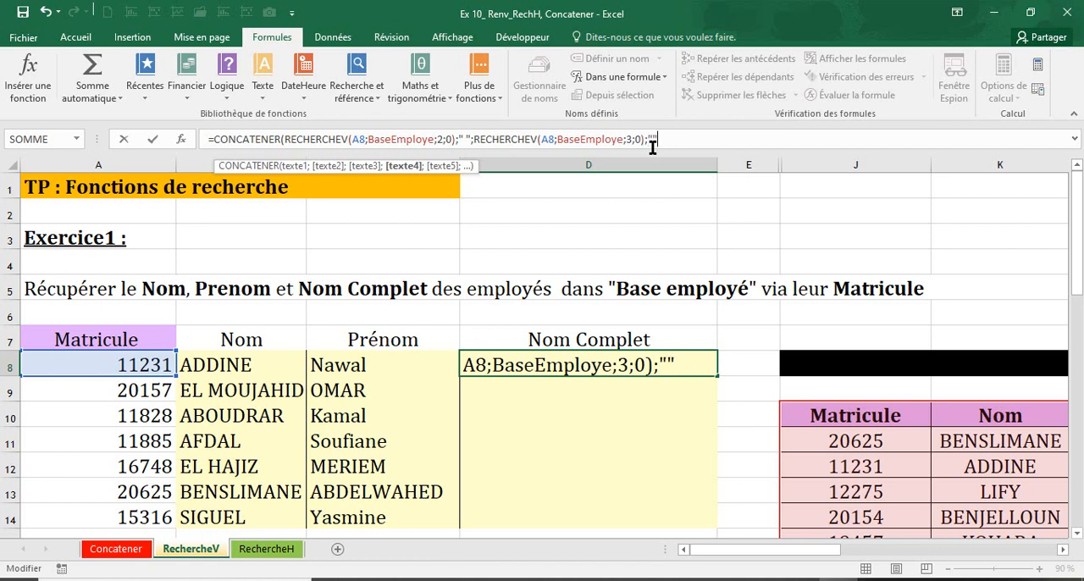
{"action": "key", "text": "Return"}
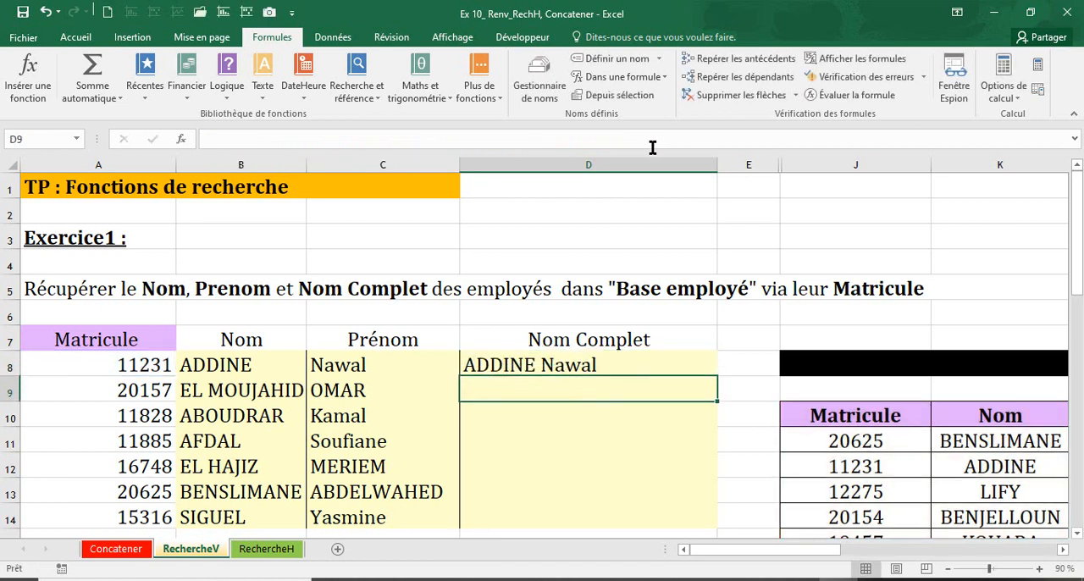
Review the first lookup inside D8's formula, then fill the formula down the Nom Complet column to D14
{"action": "left_click", "coordinate": [611, 357]}
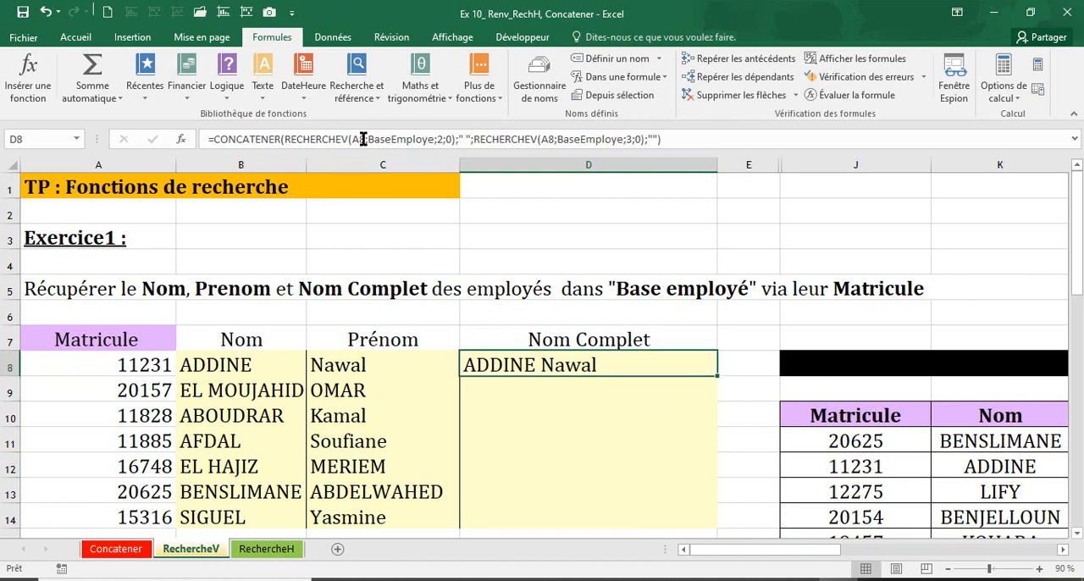
{"action": "left_click_drag", "start_coordinate": [288, 139], "coordinate": [454, 140]}
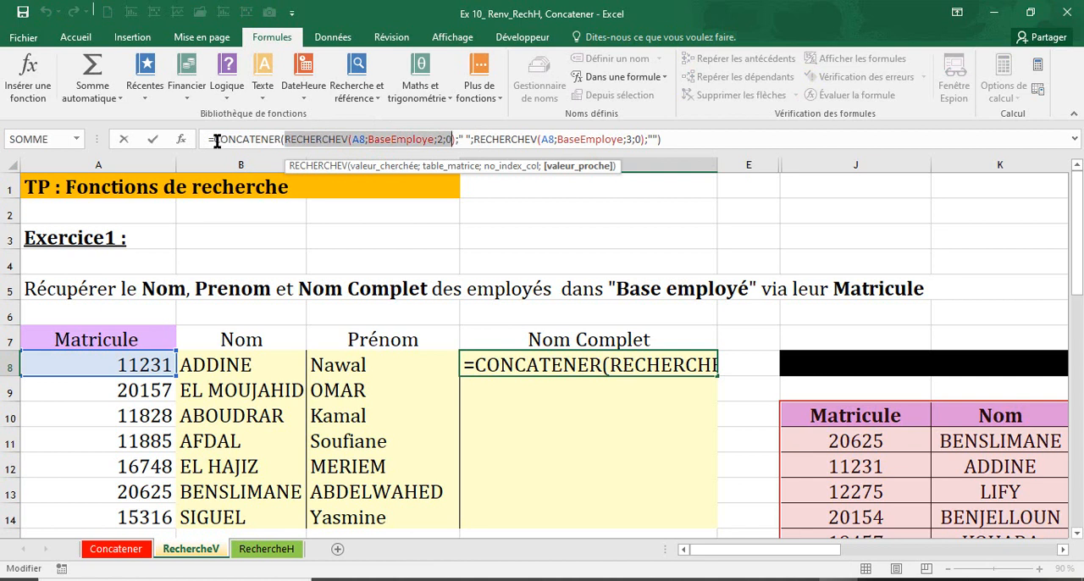
{"action": "key", "text": "Return"}
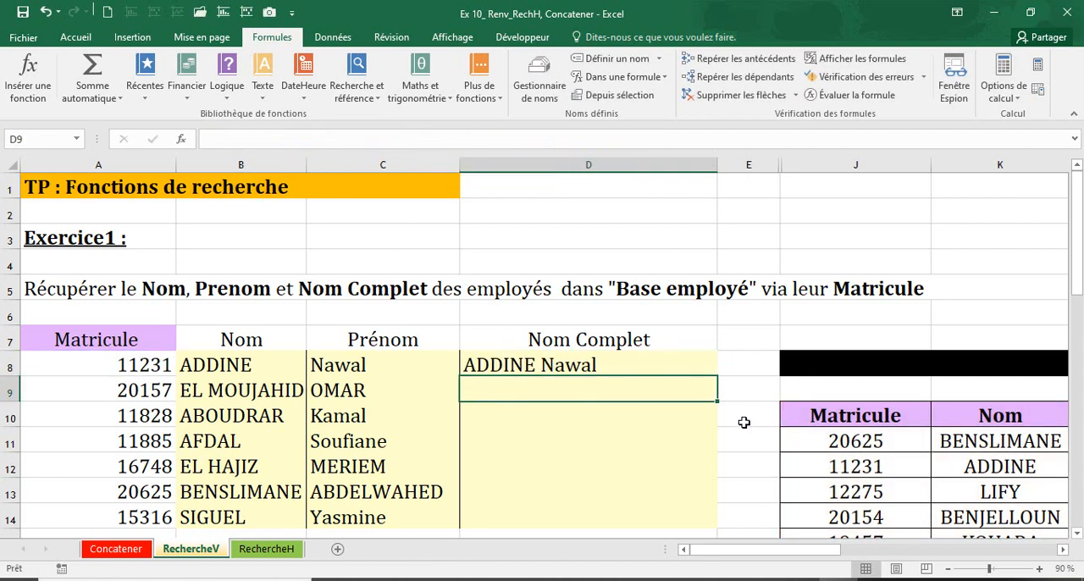
{"action": "left_click", "coordinate": [697, 358]}
{"action": "double_click", "coordinate": [716, 373]}
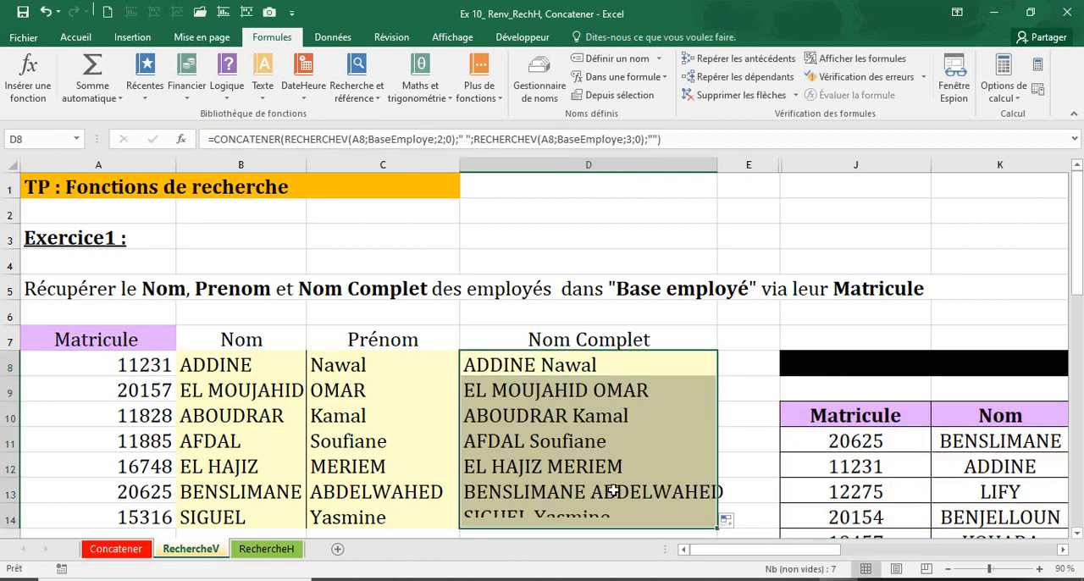
Replace the formula in D8 with =B8&" "&C8
{"action": "left_click", "coordinate": [574, 370]}
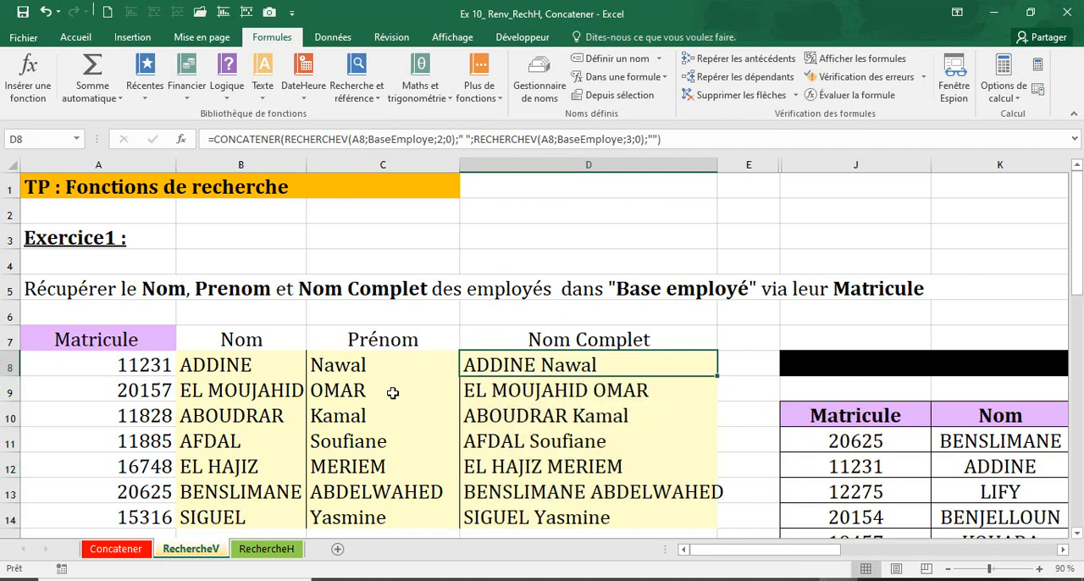
{"action": "type", "text": "="}
{"action": "left_click", "coordinate": [193, 361]}
{"action": "type", "text": "&"}
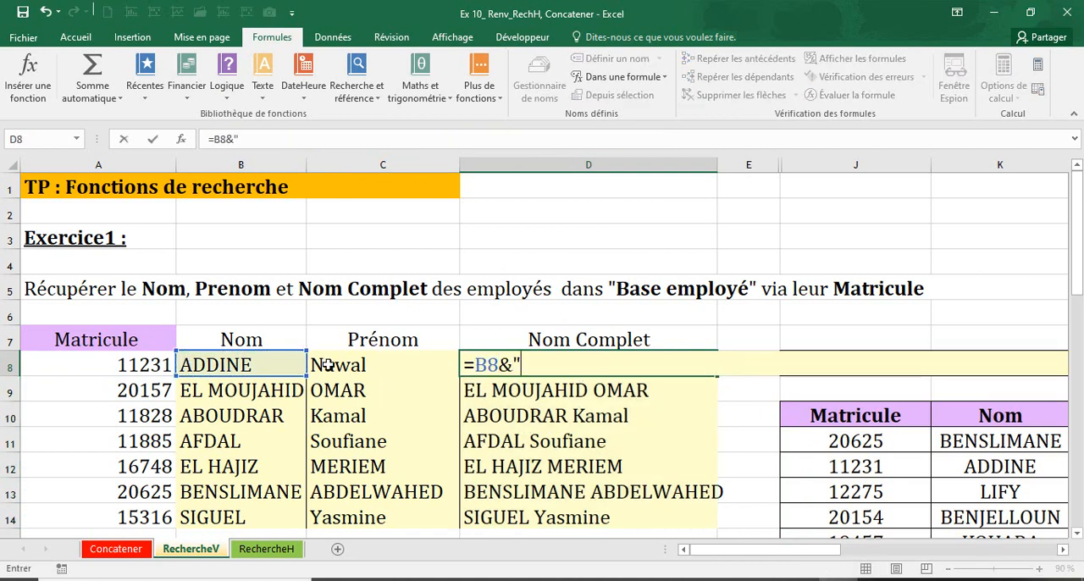
{"action": "type", "text": "\" \"&"}
{"action": "left_click", "coordinate": [358, 366]}
{"action": "key", "text": "Return"}
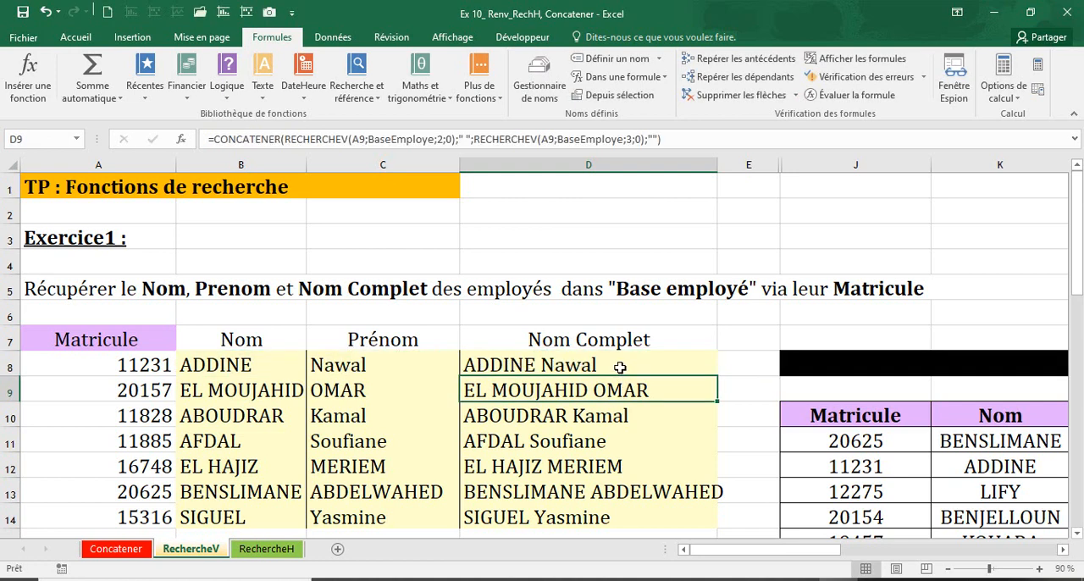
Compare the formulas in D8, D9 and D10, and examine columns K, L and M of the Base Employé table
{"action": "left_click", "coordinate": [620, 367]}
{"action": "left_click", "coordinate": [543, 414]}
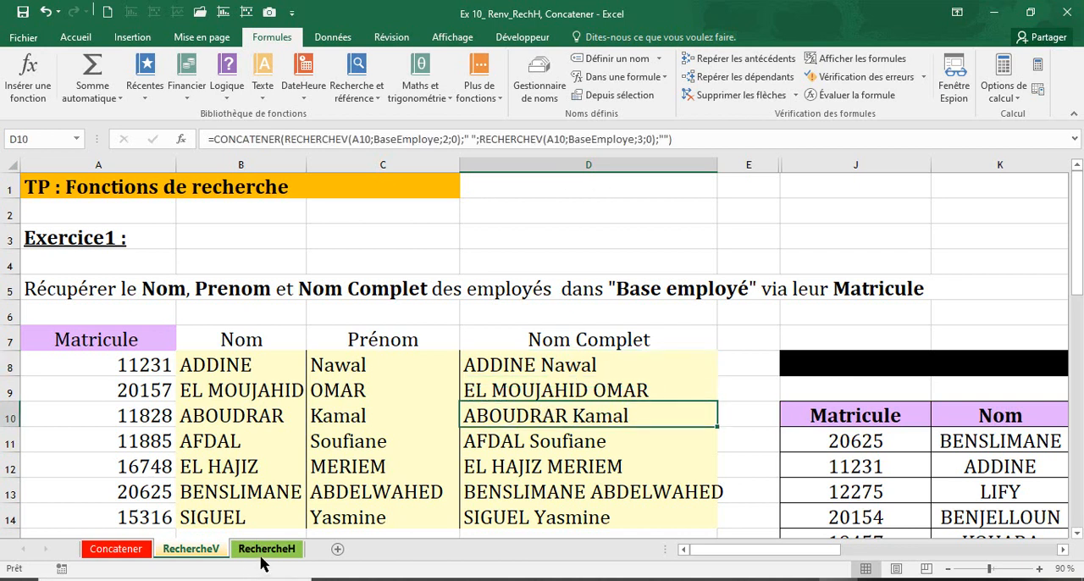
{"action": "left_click", "coordinate": [523, 370]}
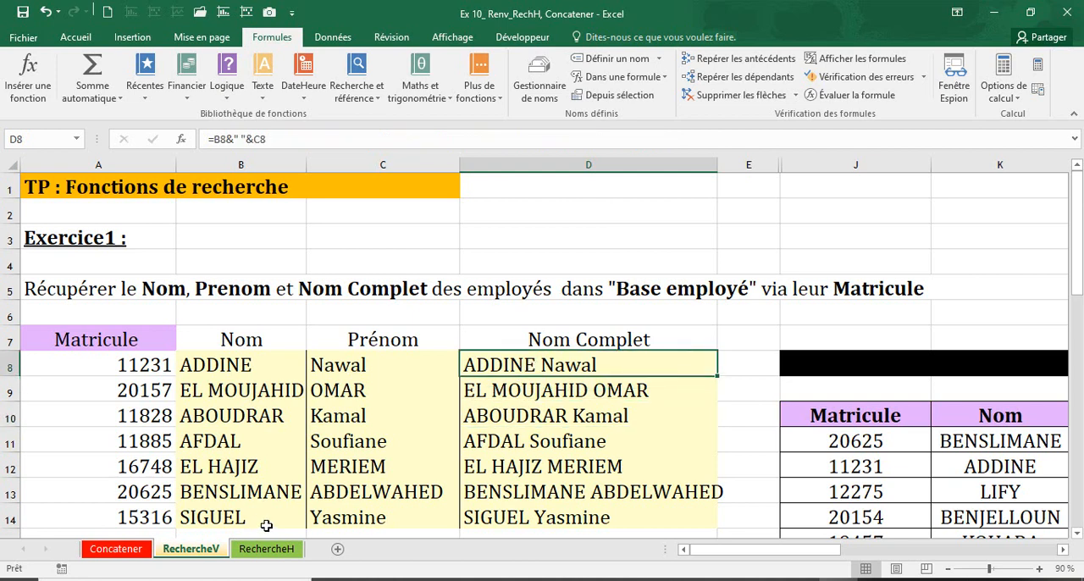
{"action": "left_click", "coordinate": [510, 386]}
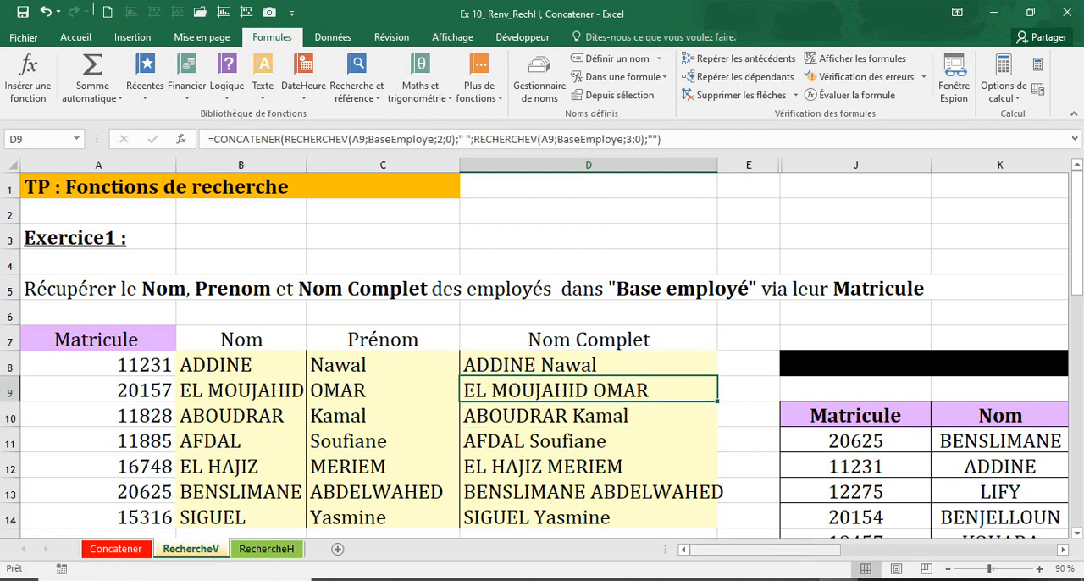
{"action": "left_click", "coordinate": [513, 365]}
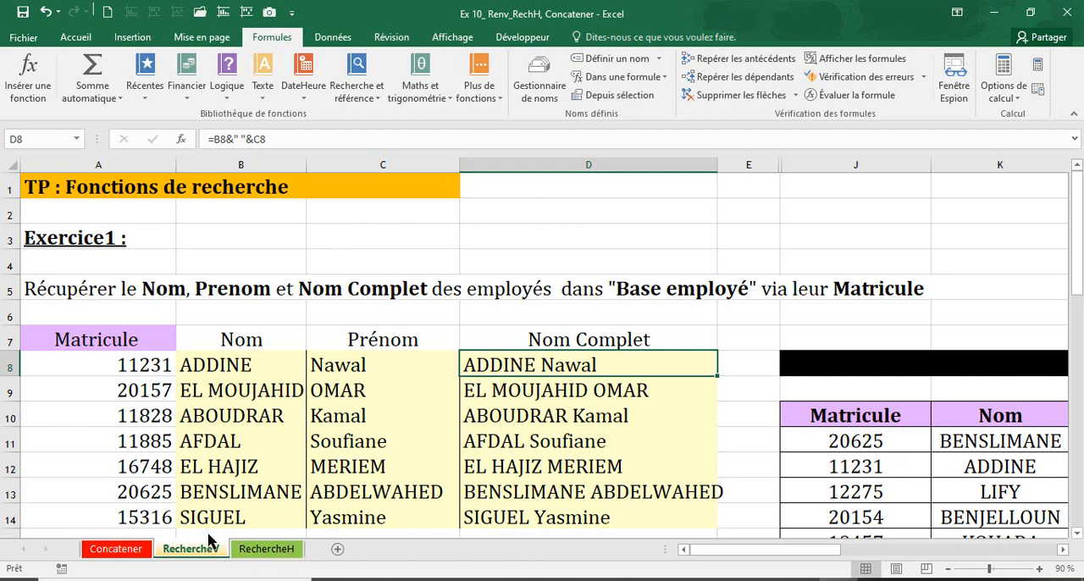
{"action": "left_click_drag", "start_coordinate": [732, 562], "coordinate": [807, 564]}
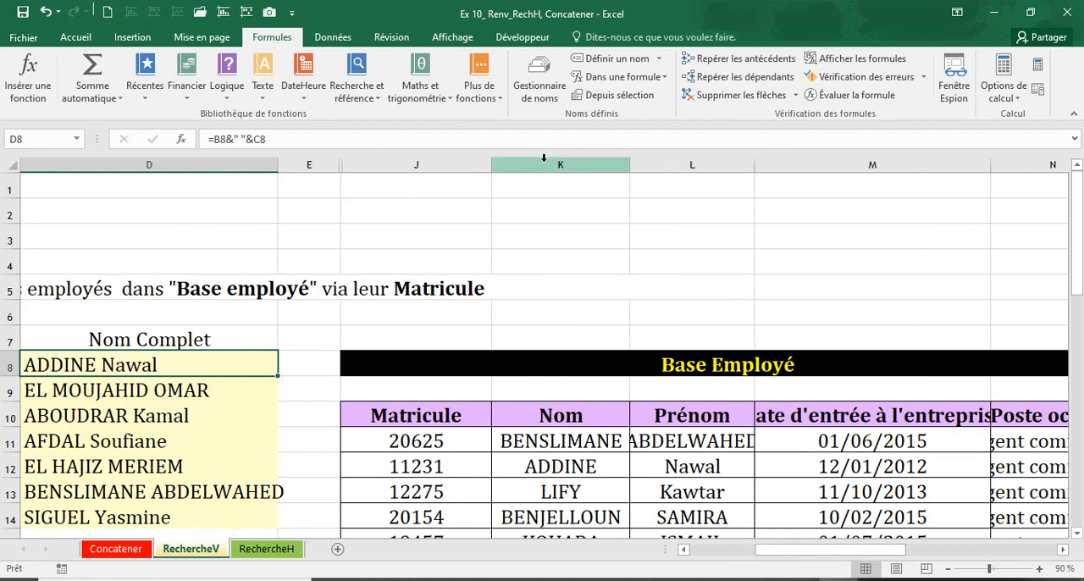
{"action": "left_click", "coordinate": [544, 164]}
{"action": "left_click", "coordinate": [719, 165]}
{"action": "left_click", "coordinate": [883, 169]}
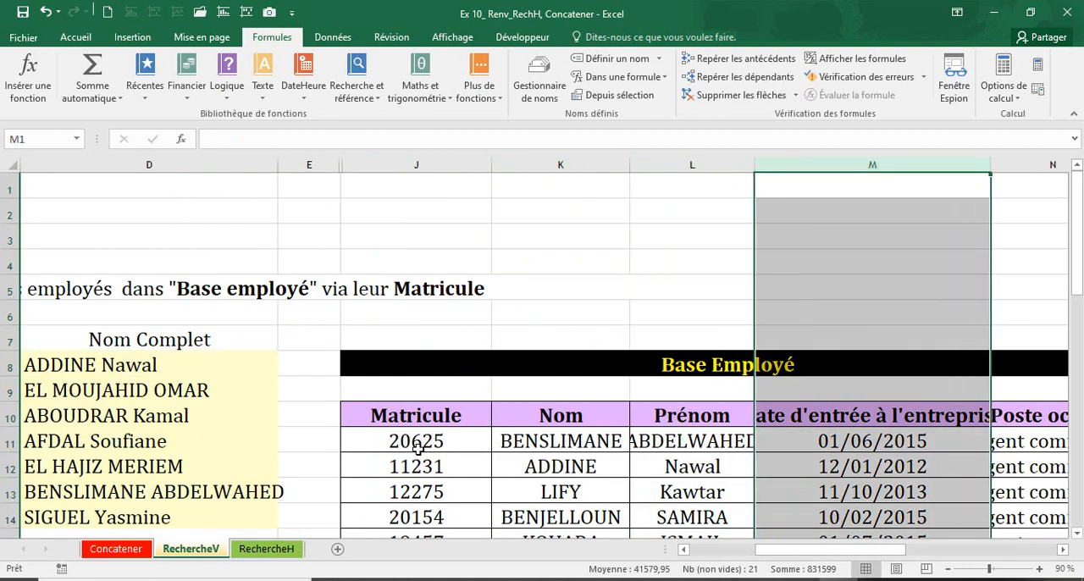
Switch to the RechercheH sheet and highlight row 3 with the instruction to swap the table's rows and columns
{"action": "left_click", "coordinate": [271, 549]}
{"action": "left_click", "coordinate": [271, 552]}
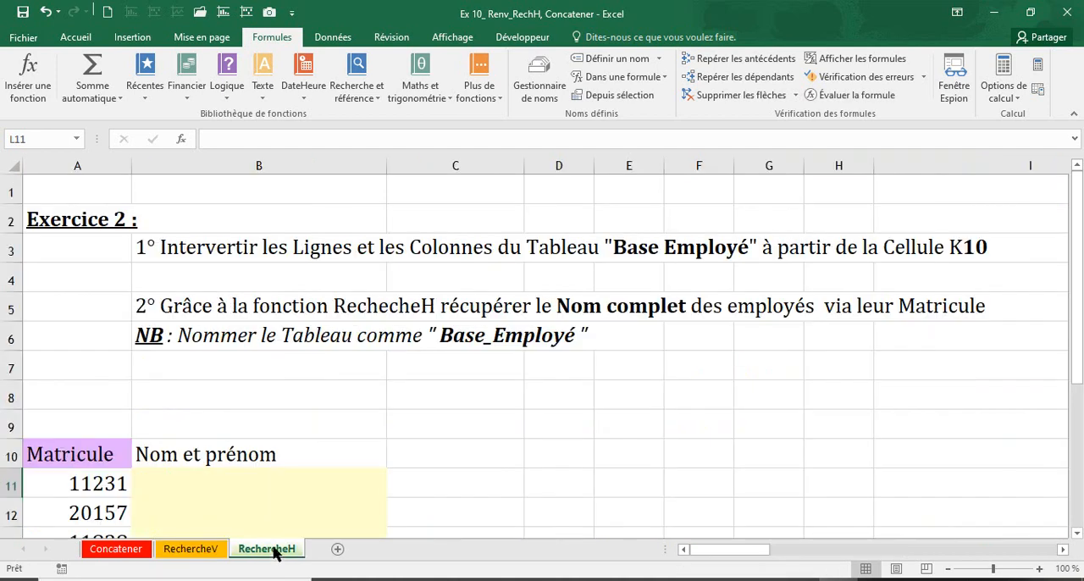
{"action": "left_click", "coordinate": [304, 447]}
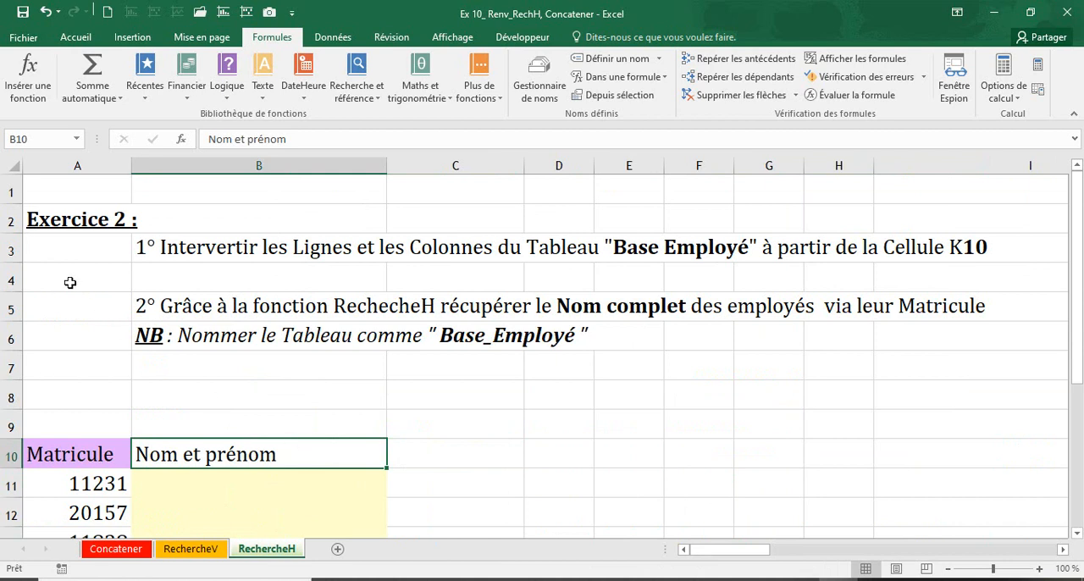
{"action": "left_click", "coordinate": [5, 247]}
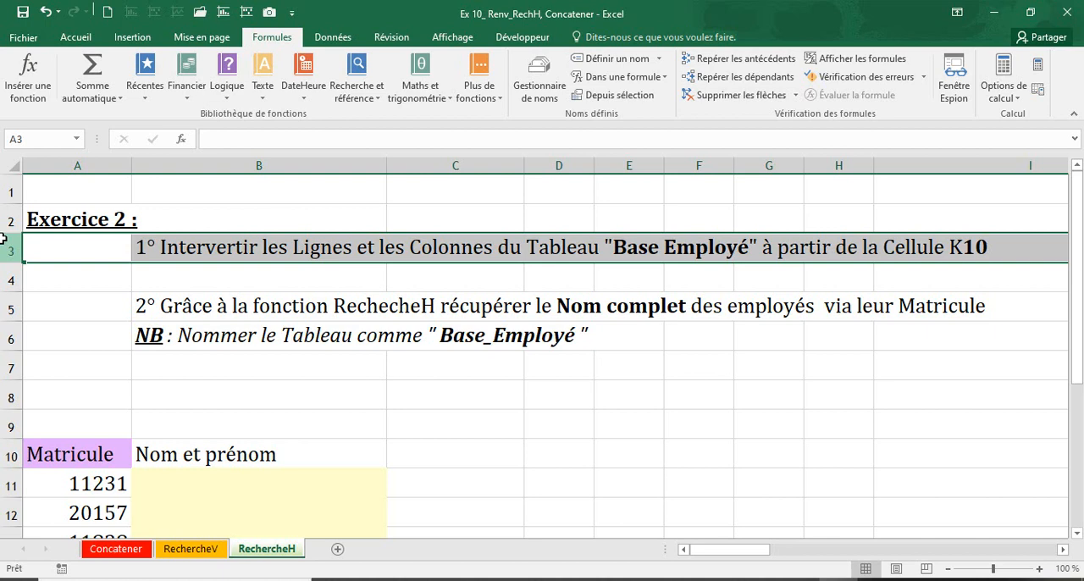
Locate cell K10 on the RechercheH sheet as the starting cell for the swapped table, and return to the exercise instructions
{"action": "left_click_drag", "start_coordinate": [747, 550], "coordinate": [823, 556]}
{"action": "left_click", "coordinate": [782, 162]}
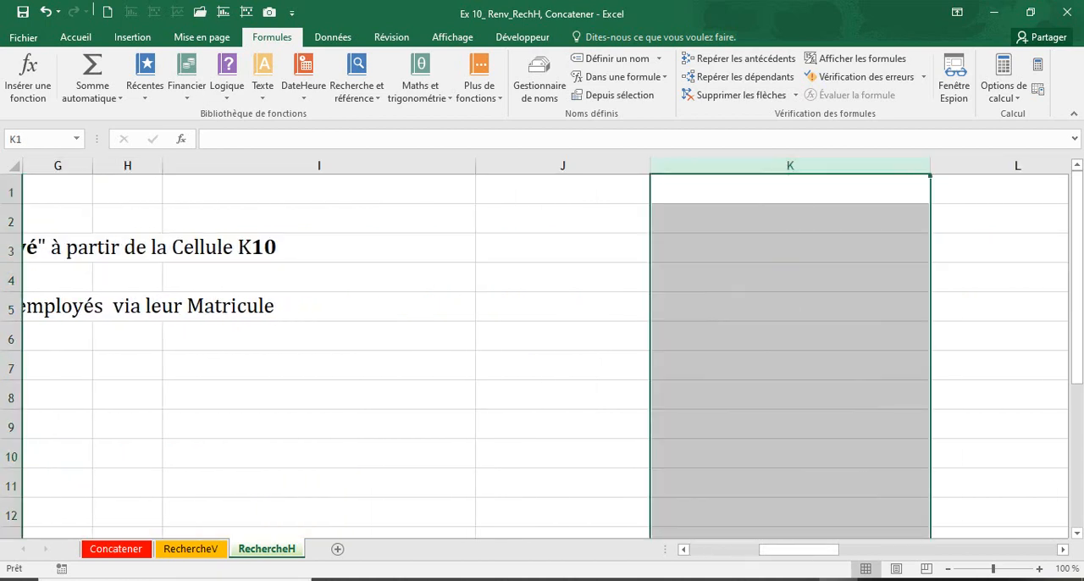
{"action": "left_click", "coordinate": [11, 457]}
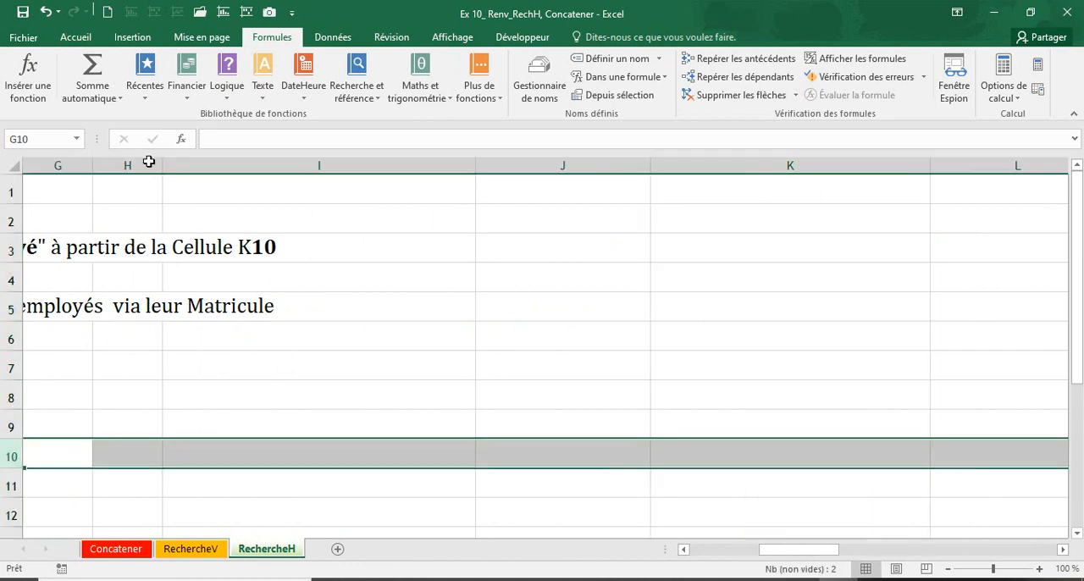
{"action": "left_click", "coordinate": [55, 142]}
{"action": "type", "text": "k10"}
{"action": "key", "text": "Return"}
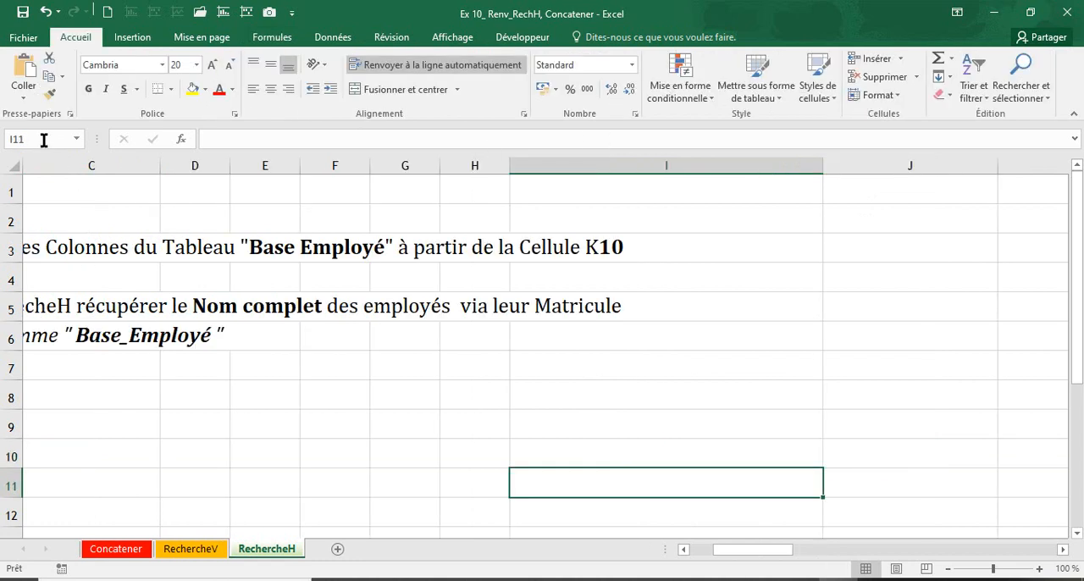
{"action": "left_click", "coordinate": [44, 139]}
{"action": "type", "text": "k10"}
{"action": "key", "text": "Return"}
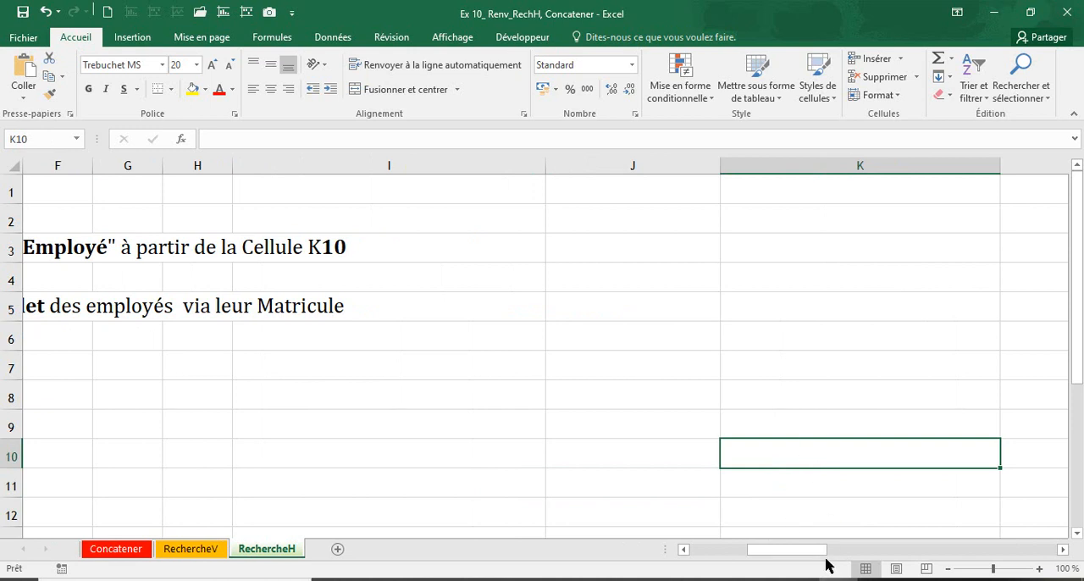
{"action": "left_click_drag", "start_coordinate": [809, 556], "coordinate": [733, 547]}
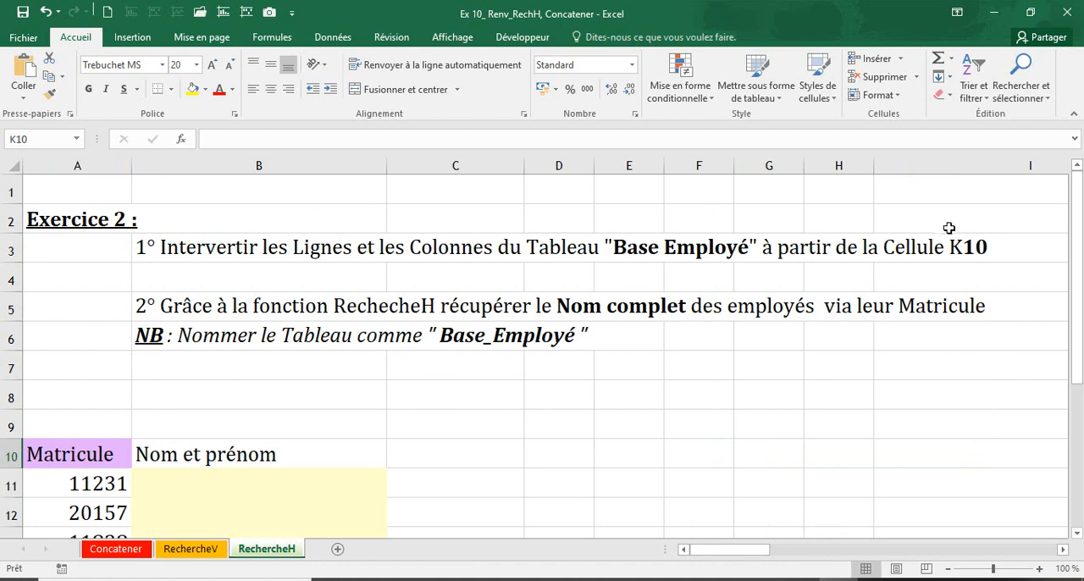
Switch to the RechercheV sheet and examine the columns and first data row of the Base Employé table
{"action": "left_click", "coordinate": [222, 553]}
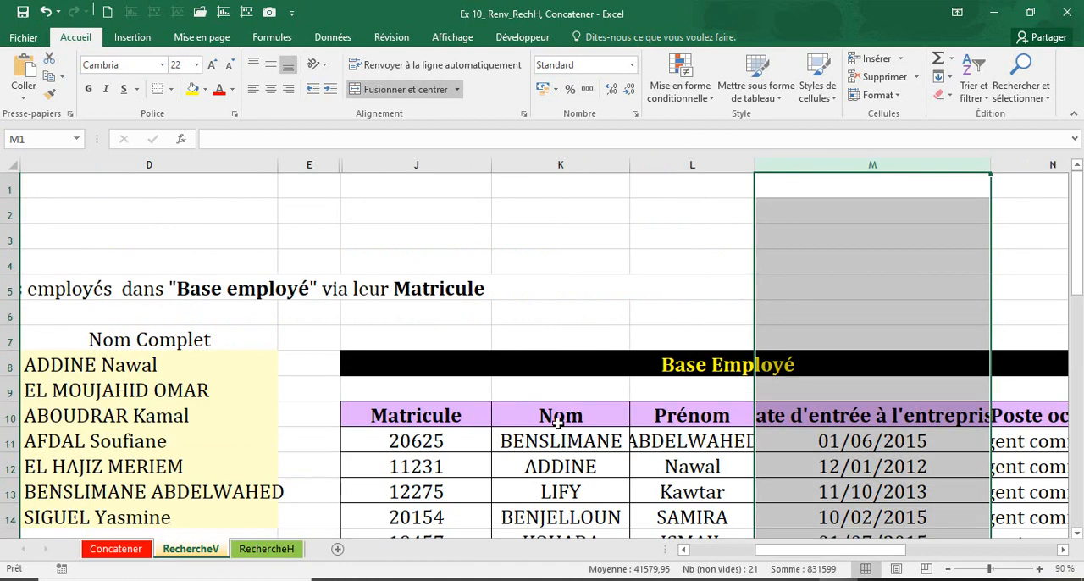
{"action": "left_click_drag", "start_coordinate": [433, 418], "coordinate": [845, 506]}
{"action": "scroll", "coordinate": [844, 507], "scroll_direction": "up", "scroll_amount": 4}
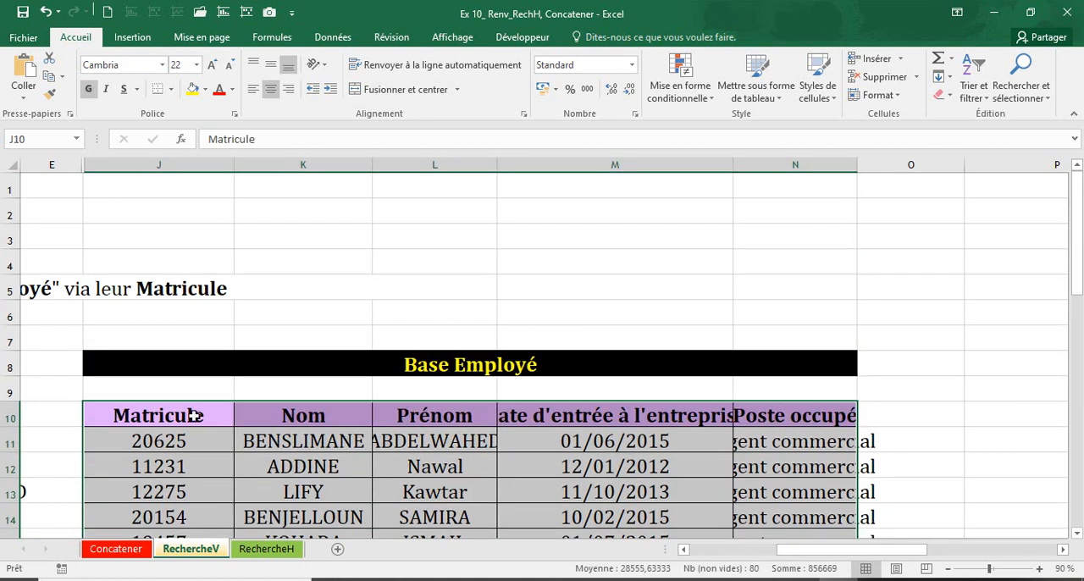
{"action": "left_click", "coordinate": [199, 165]}
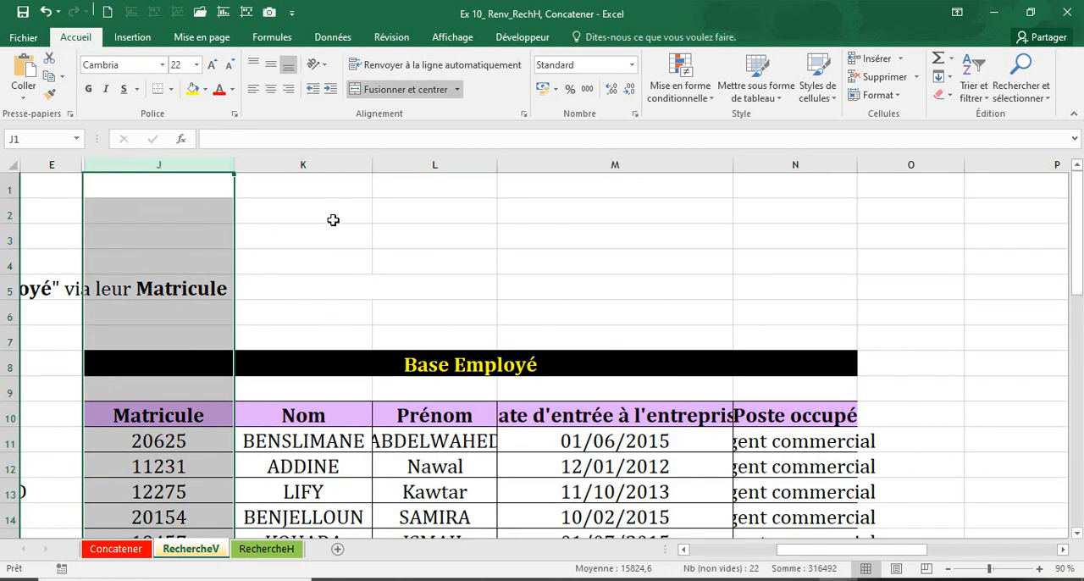
{"action": "left_click", "coordinate": [333, 167]}
{"action": "left_click", "coordinate": [430, 163]}
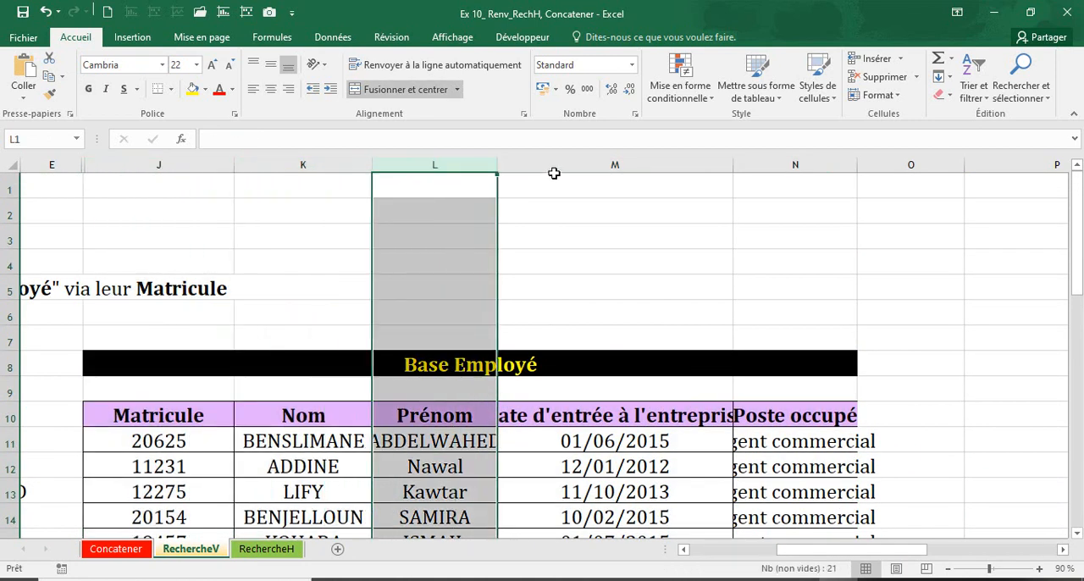
{"action": "left_click", "coordinate": [538, 187]}
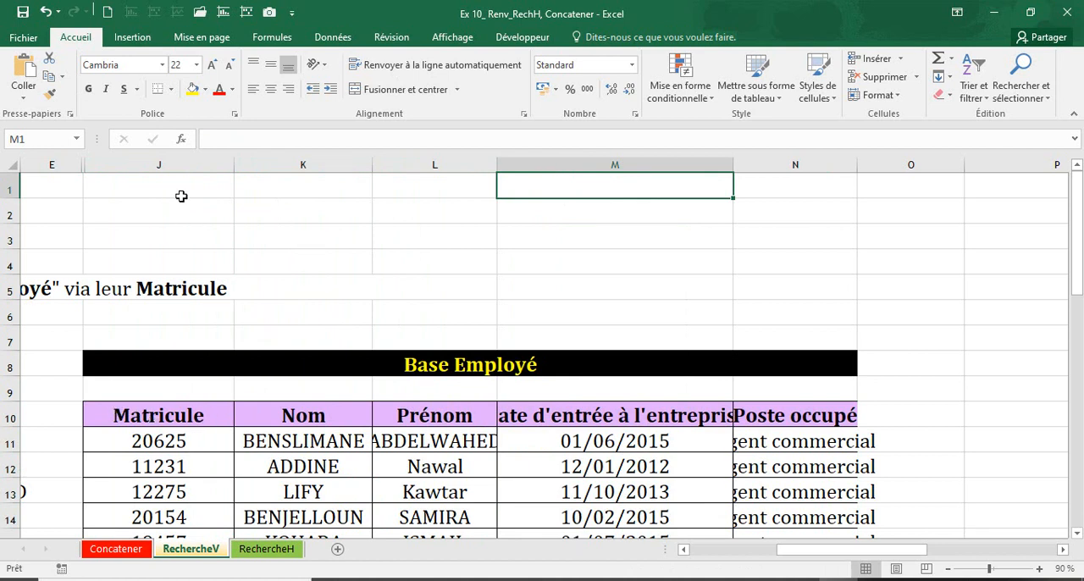
{"action": "left_click", "coordinate": [196, 171]}
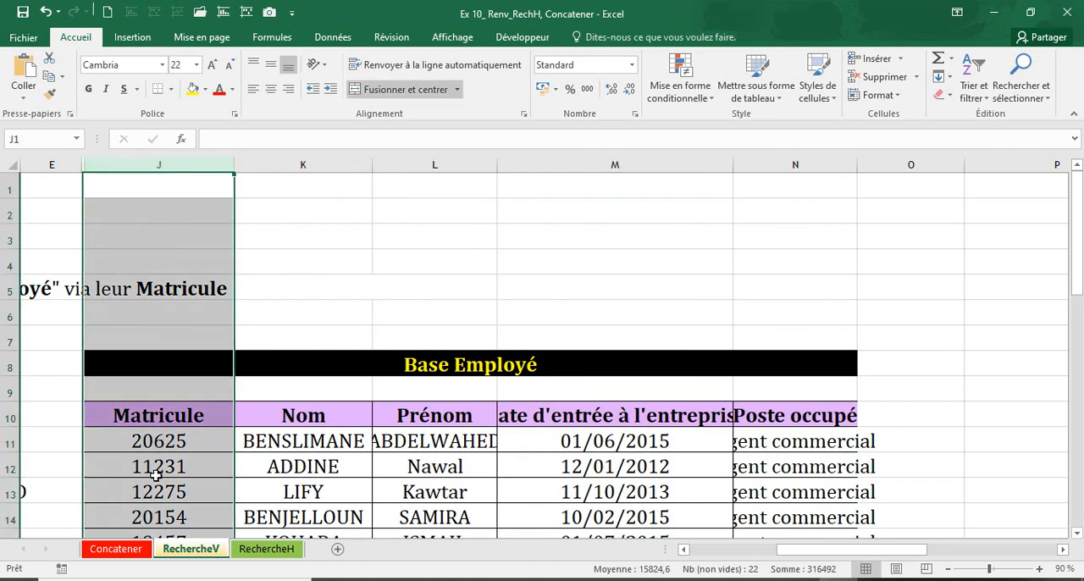
{"action": "left_click", "coordinate": [10, 437]}
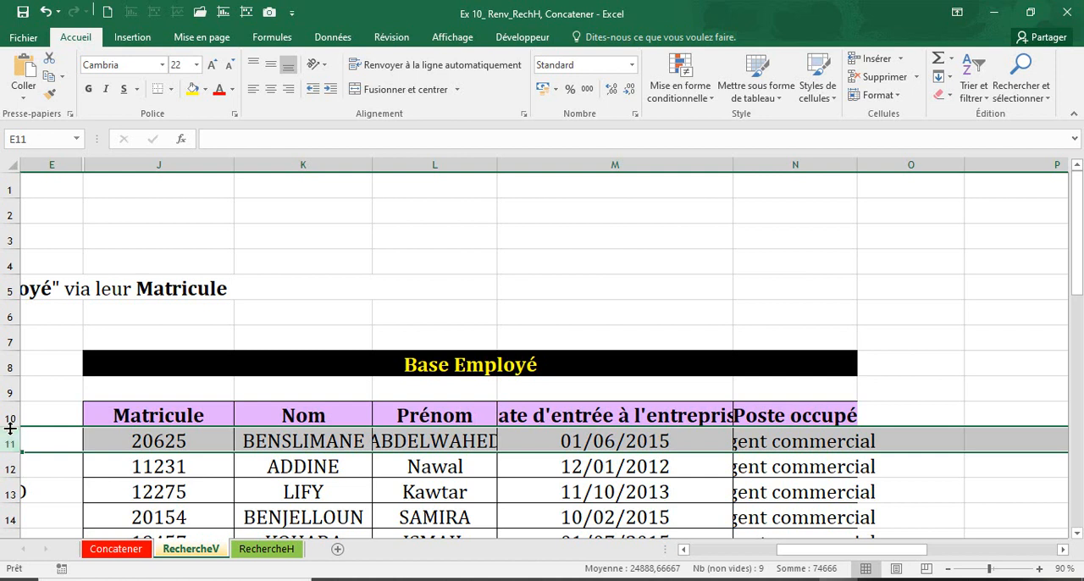
Copy the entire Base Employé table, including its header row, from the RechercheV sheet
{"action": "left_click", "coordinate": [230, 491]}
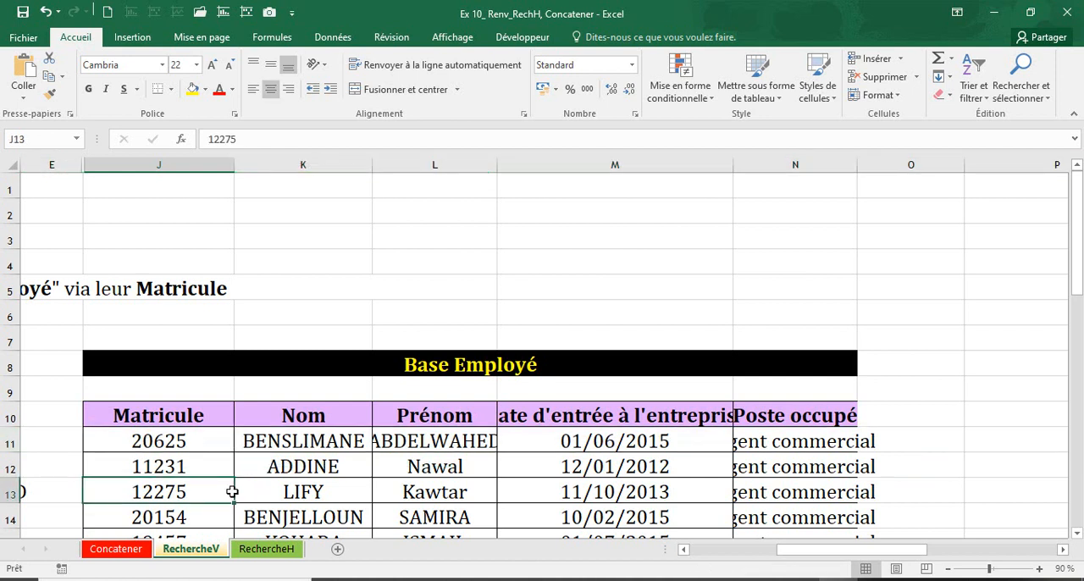
{"action": "key", "text": "ctrl+a"}
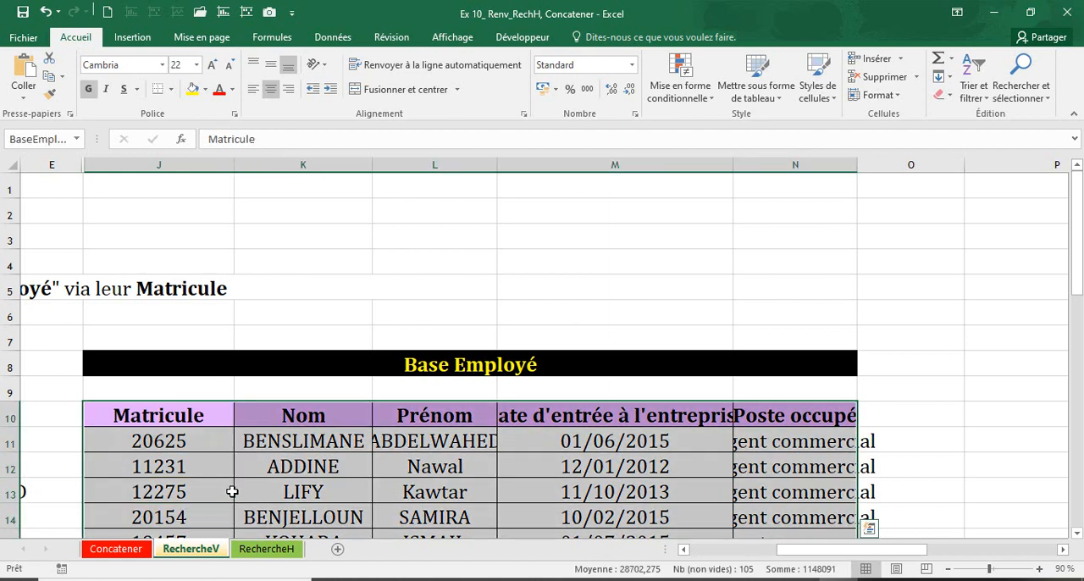
{"action": "scroll", "coordinate": [231, 491], "scroll_direction": "down", "scroll_amount": 1}
{"action": "key", "text": "ctrl+c"}
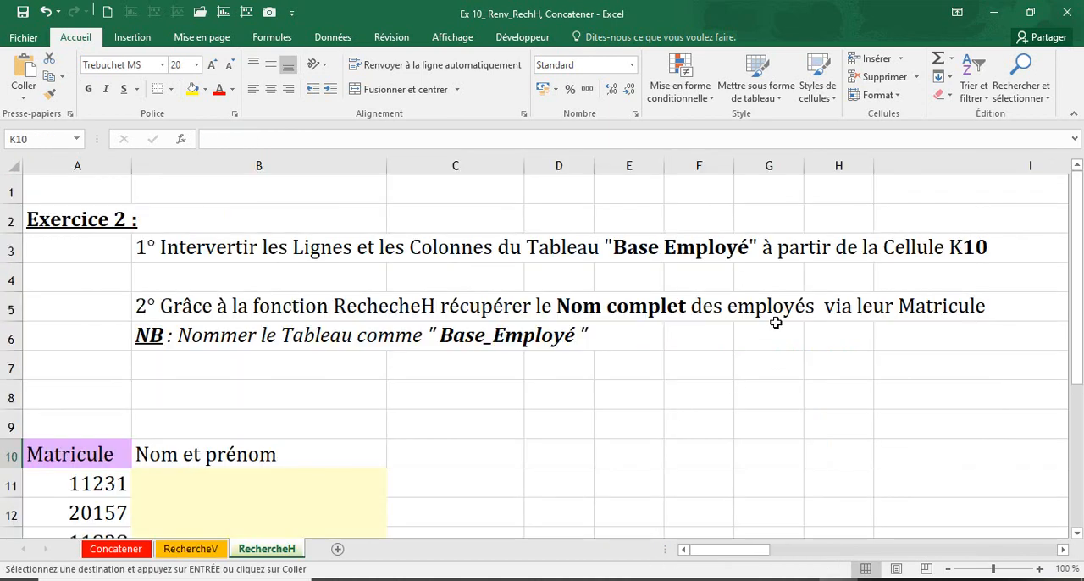
Paste the copied table at K10 of the RechercheH sheet using Paste Special with everything included and Transposé enabled
{"action": "left_click", "coordinate": [47, 138]}
{"action": "type", "text": "k10"}
{"action": "key", "text": "Return"}
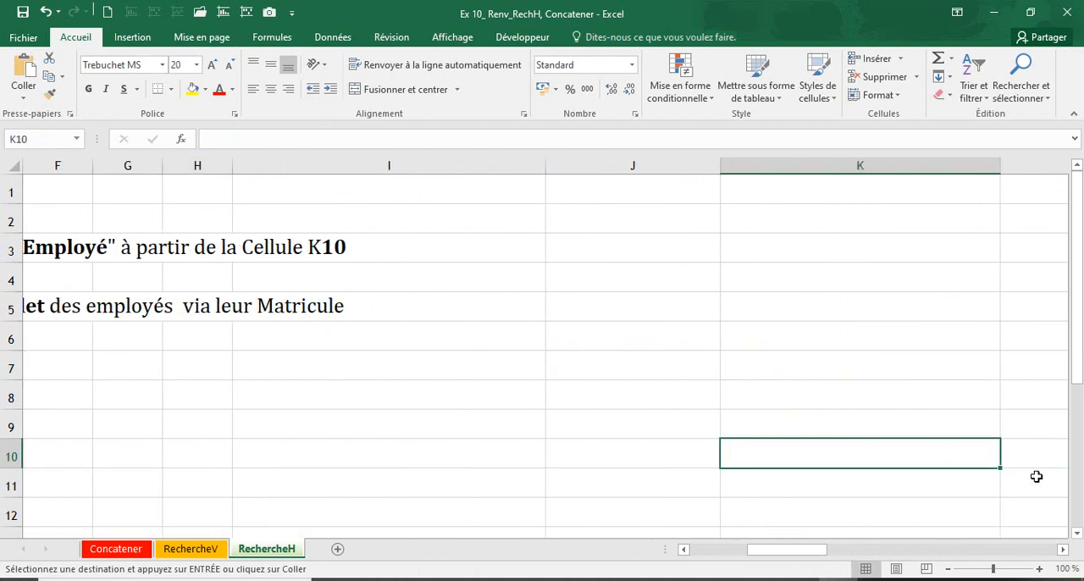
{"action": "right_click", "coordinate": [852, 453]}
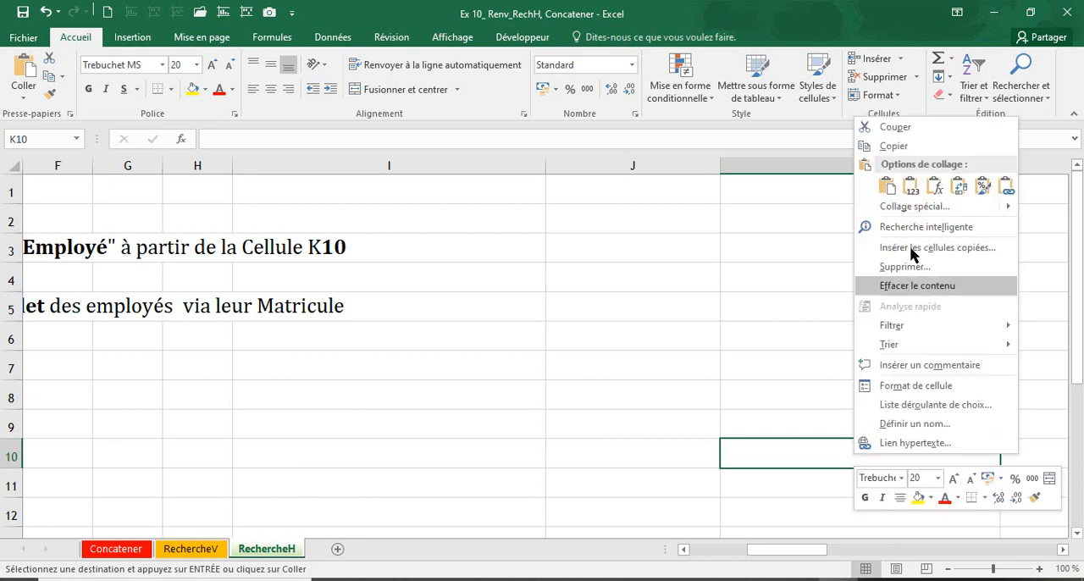
{"action": "left_click", "coordinate": [913, 208]}
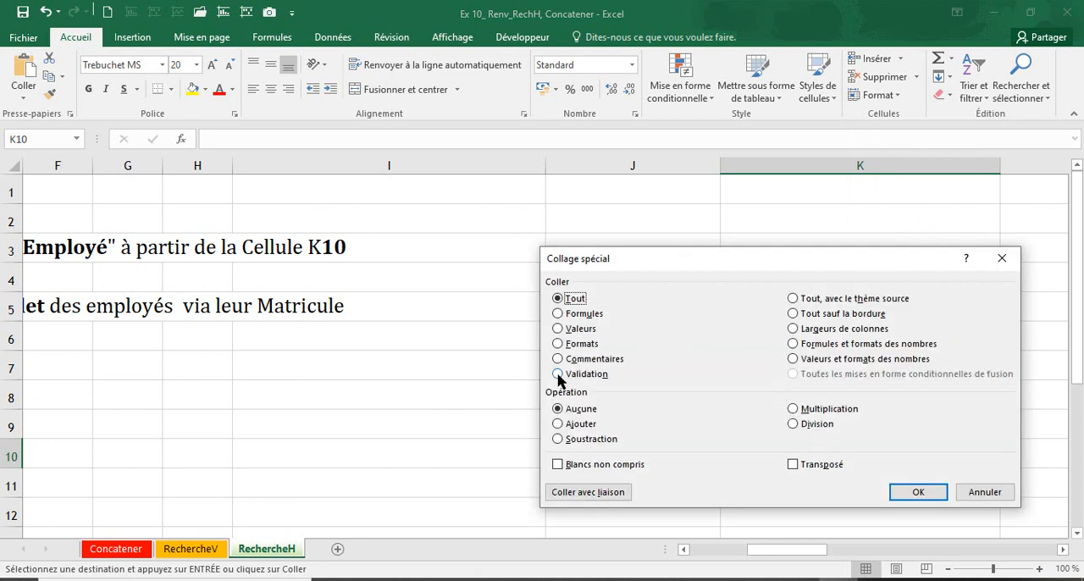
{"action": "left_click", "coordinate": [811, 465]}
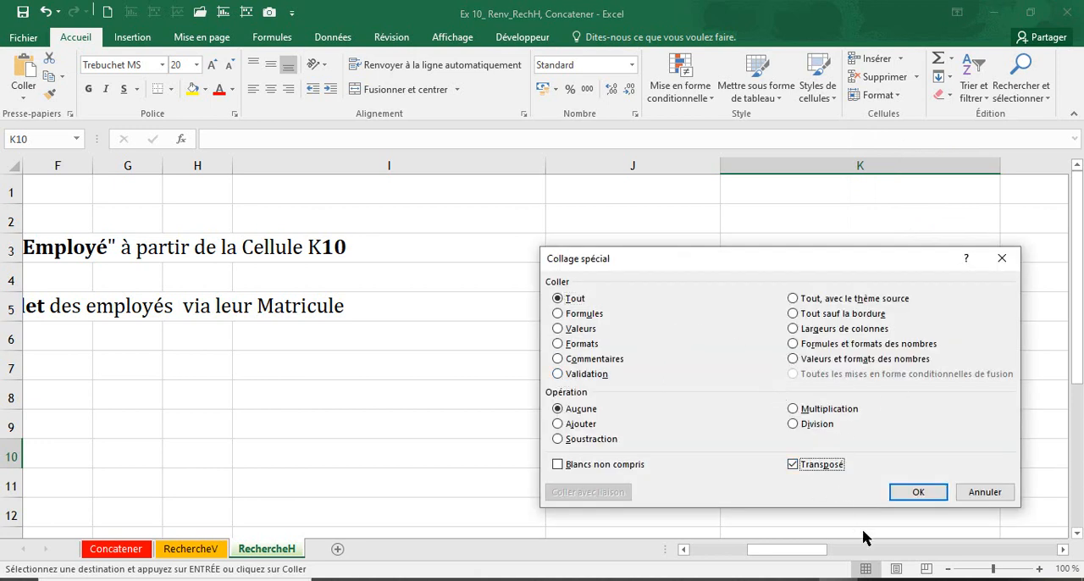
{"action": "left_click", "coordinate": [918, 493]}
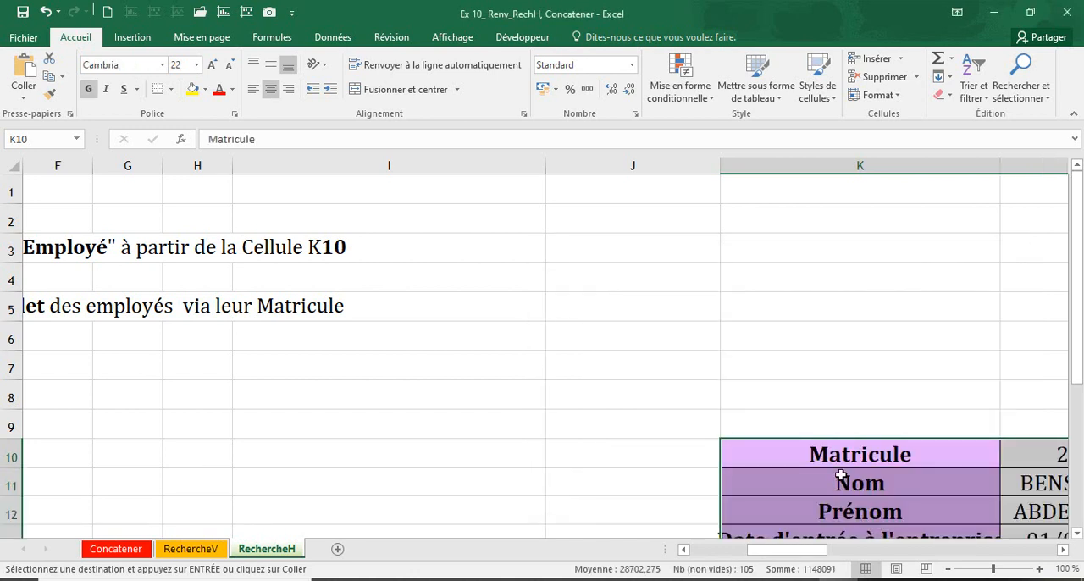
Examine rows 10 to 13 of the transposed table and their field labels in column K
{"action": "scroll", "coordinate": [843, 471], "scroll_direction": "down", "scroll_amount": 3}
{"action": "scroll", "coordinate": [843, 465], "scroll_direction": "up", "scroll_amount": 2}
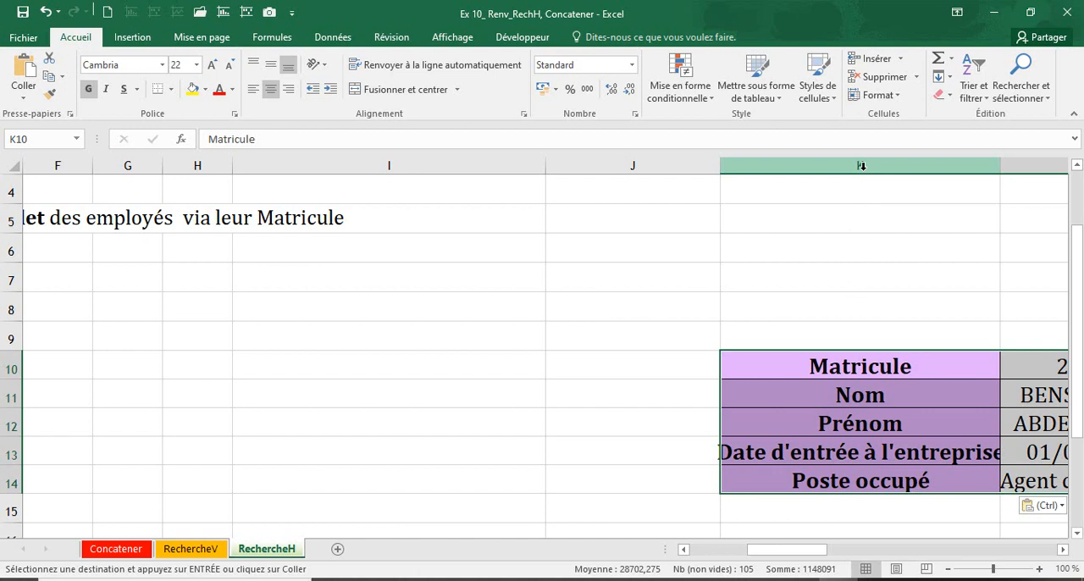
{"action": "left_click", "coordinate": [10, 365]}
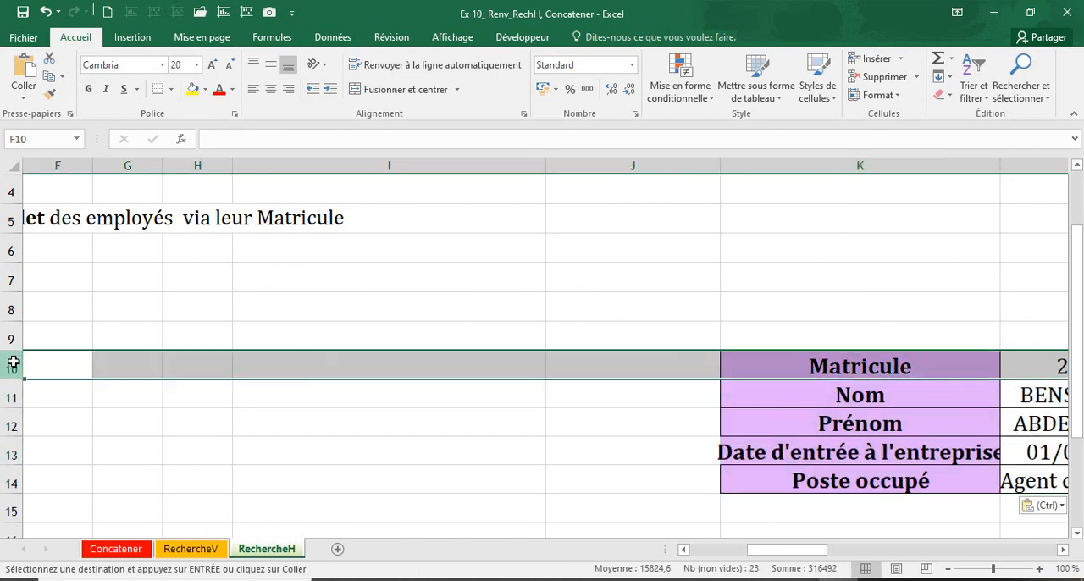
{"action": "left_click", "coordinate": [6, 397]}
{"action": "left_click", "coordinate": [9, 423]}
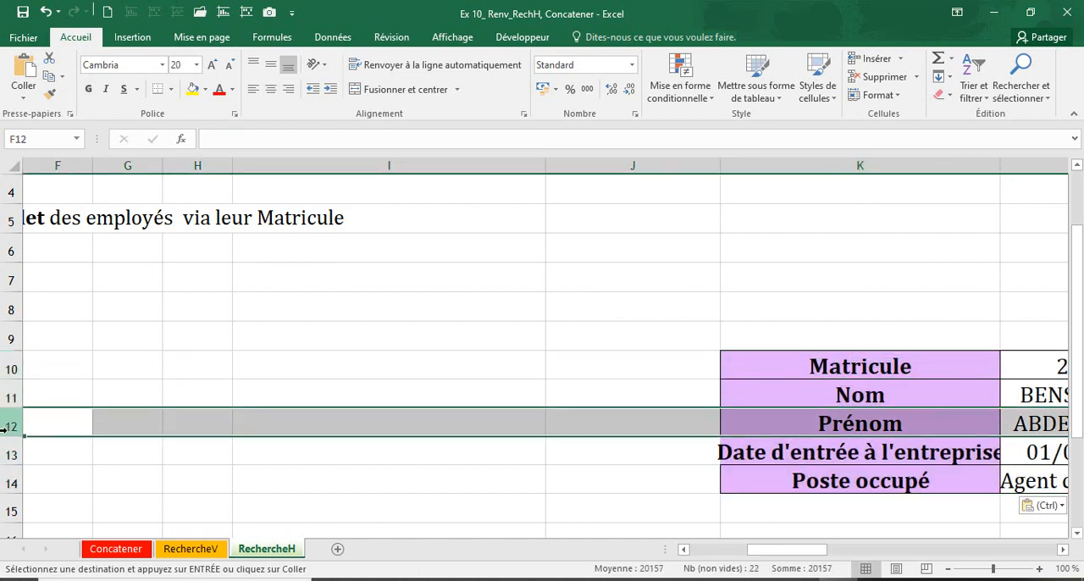
{"action": "left_click", "coordinate": [7, 453]}
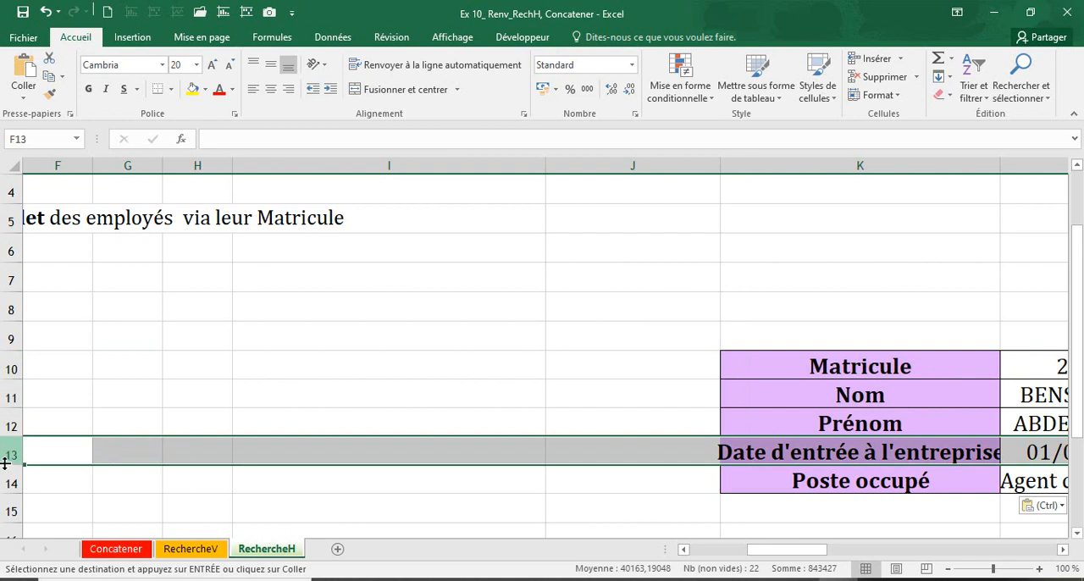
{"action": "left_click", "coordinate": [811, 359]}
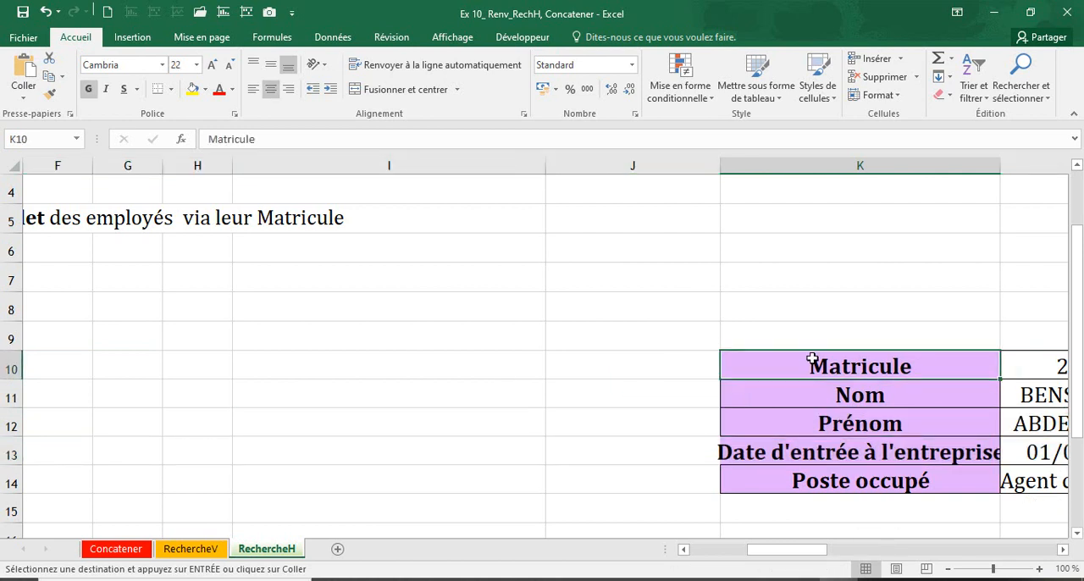
{"action": "left_click", "coordinate": [785, 392]}
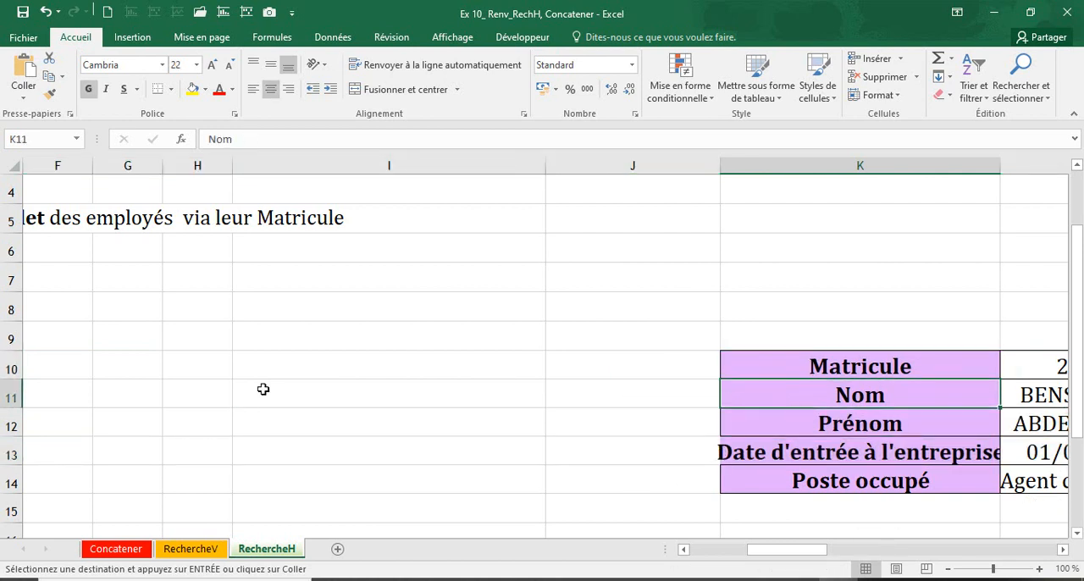
{"action": "left_click", "coordinate": [6, 427]}
{"action": "left_click", "coordinate": [6, 454]}
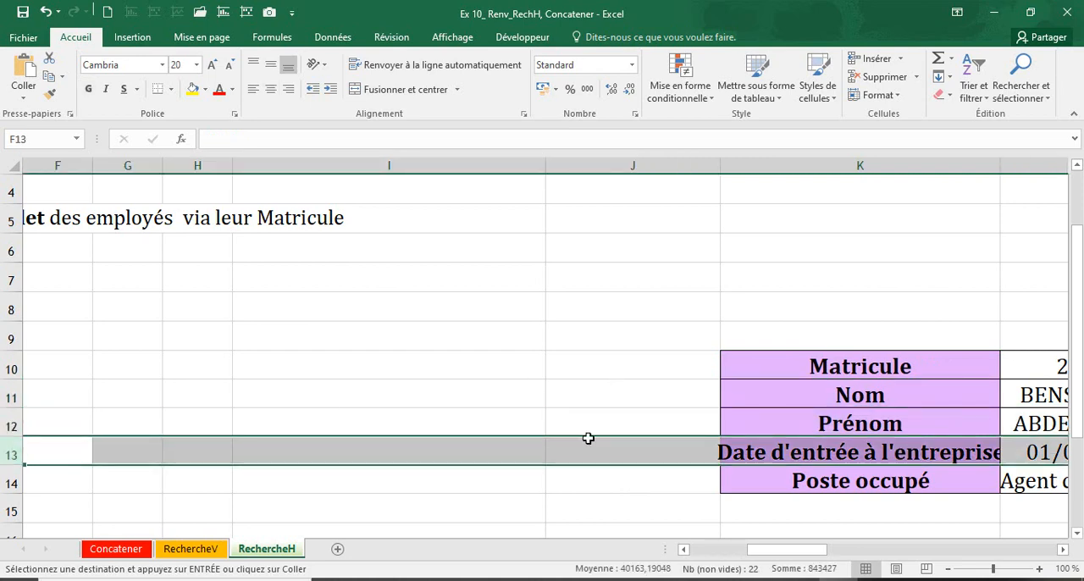
Examine how the employee records are laid out across columns L, M and N of the transposed table
{"action": "left_click_drag", "start_coordinate": [765, 551], "coordinate": [835, 550]}
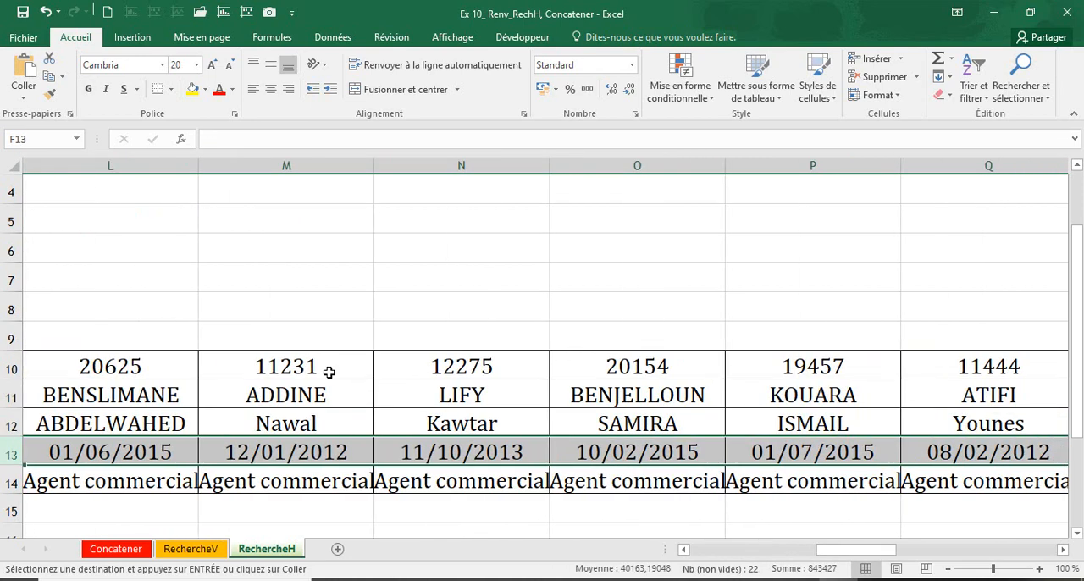
{"action": "left_click", "coordinate": [327, 372]}
{"action": "left_click", "coordinate": [108, 178]}
{"action": "left_click", "coordinate": [288, 165]}
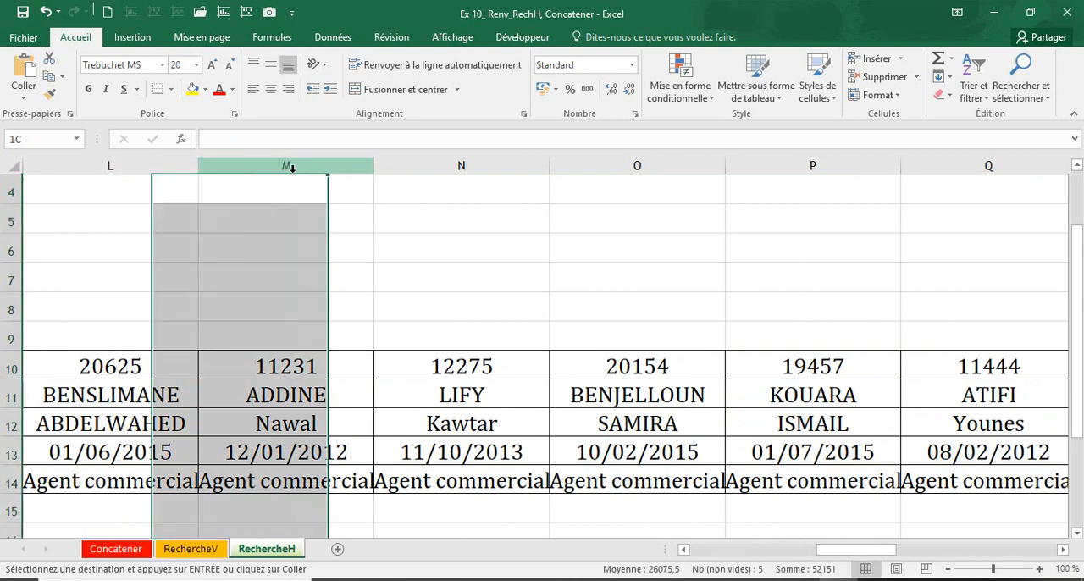
{"action": "left_click", "coordinate": [463, 169]}
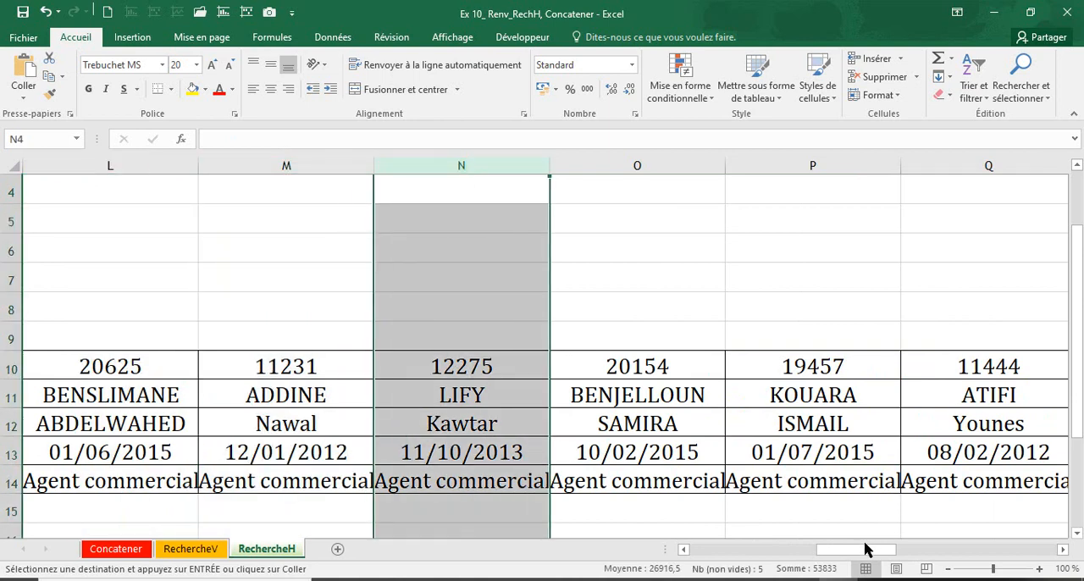
Return to the Nom et prénom column and highlight row 5 with the second instruction about the RechercheH lookup
{"action": "left_click_drag", "start_coordinate": [865, 548], "coordinate": [604, 554]}
{"action": "left_click", "coordinate": [198, 397]}
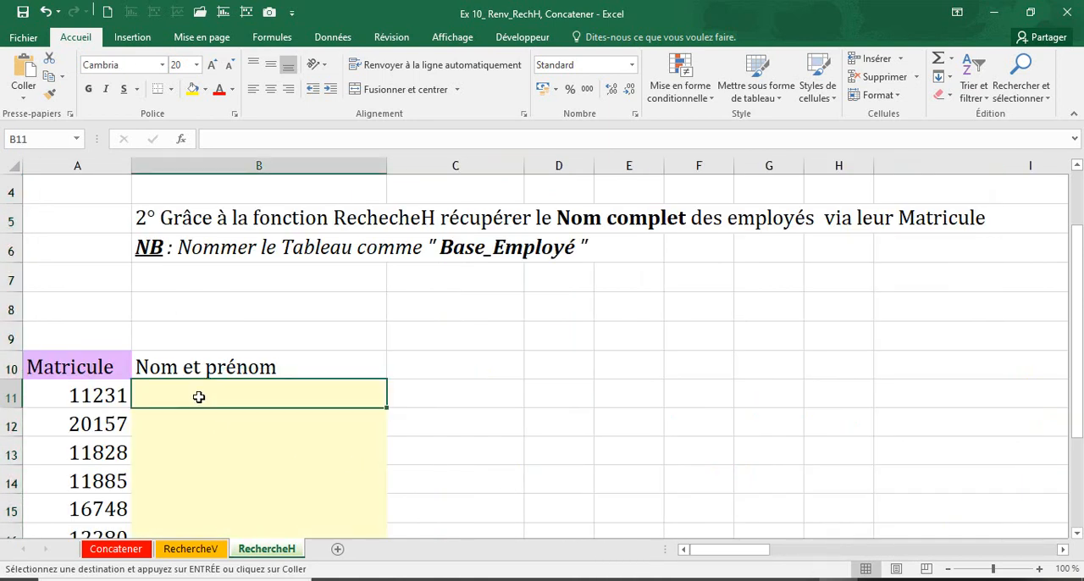
{"action": "scroll", "coordinate": [131, 284], "scroll_direction": "up", "scroll_amount": 1}
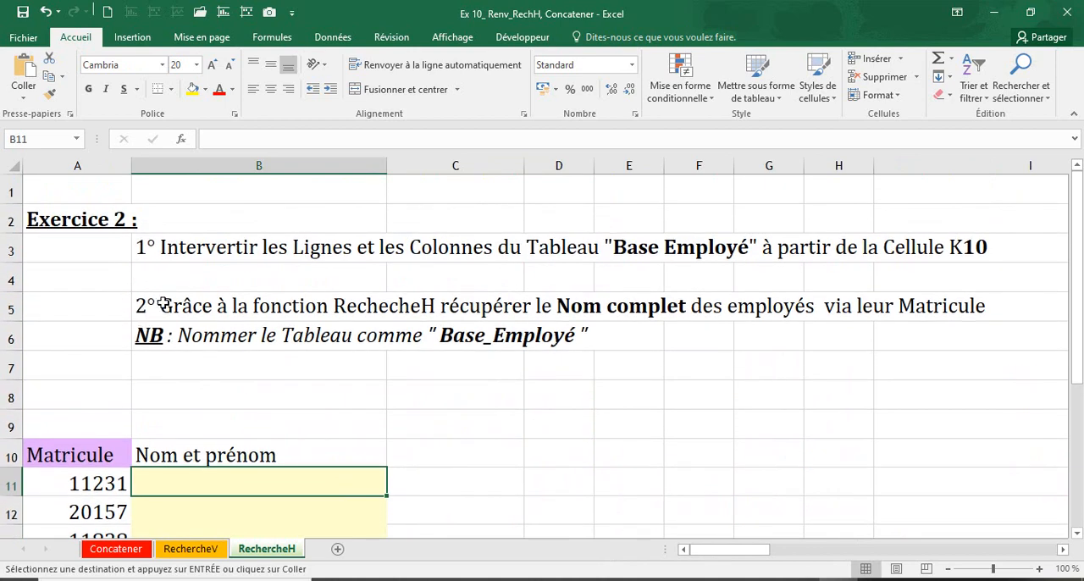
{"action": "left_click", "coordinate": [12, 309]}
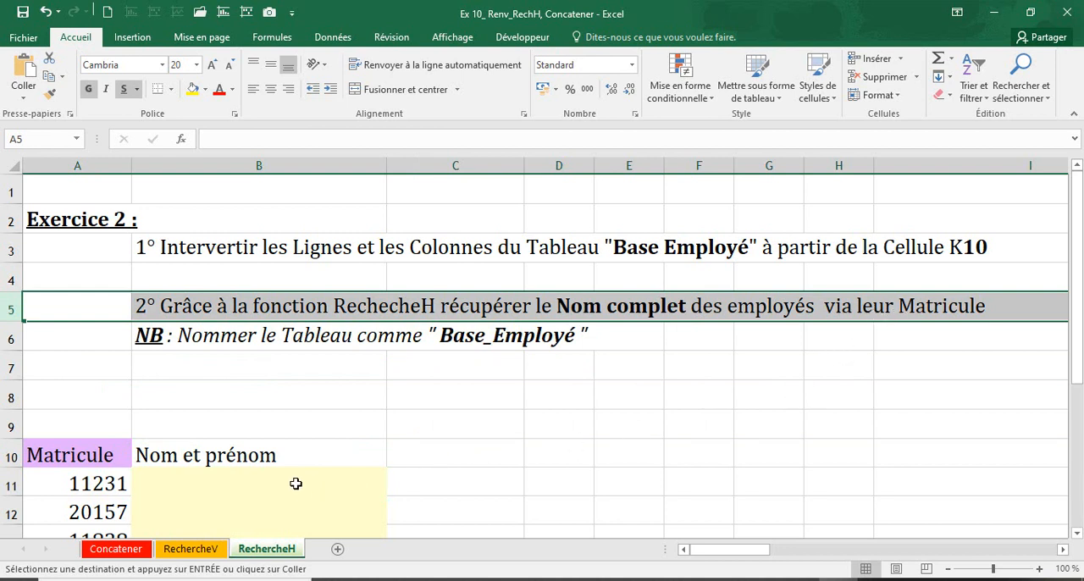
Highlight the row 6 note about naming the table and examine the transposed table it refers to
{"action": "left_click", "coordinate": [15, 338]}
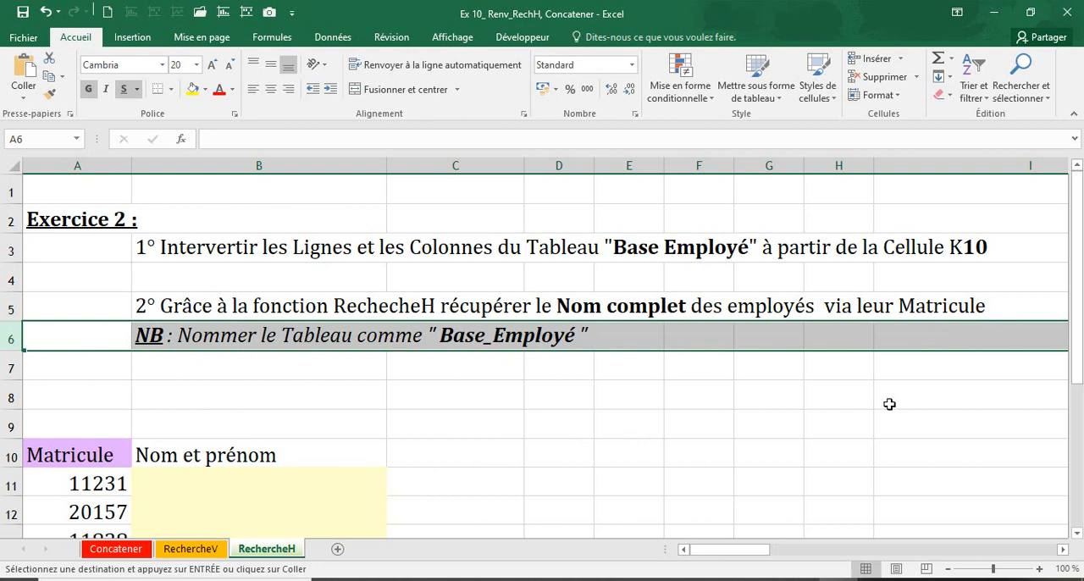
{"action": "left_click_drag", "start_coordinate": [726, 551], "coordinate": [857, 551]}
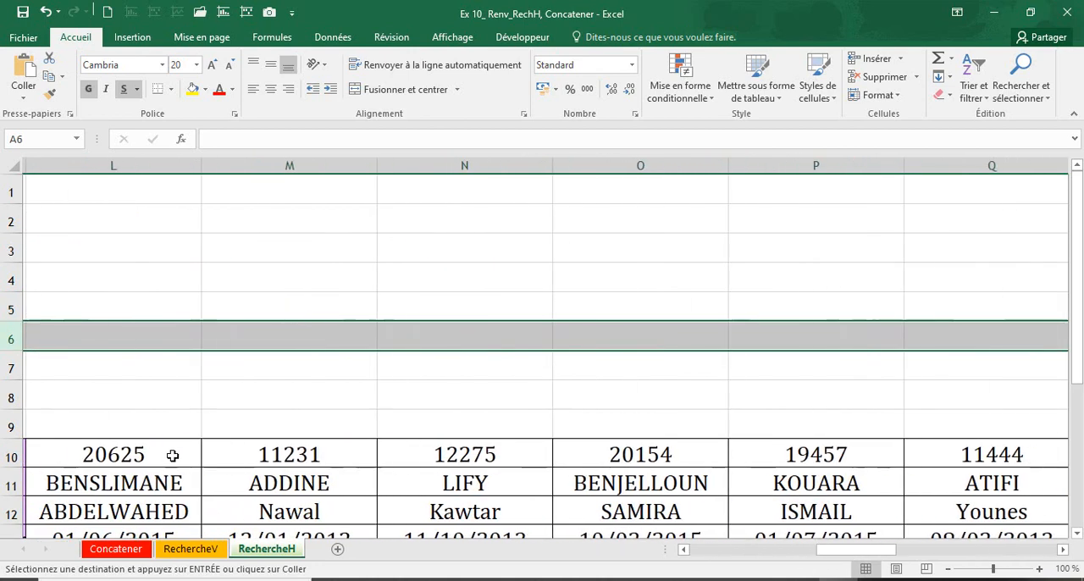
{"action": "scroll", "coordinate": [169, 452], "scroll_direction": "down", "scroll_amount": 2}
{"action": "scroll", "coordinate": [172, 455], "scroll_direction": "up", "scroll_amount": 2}
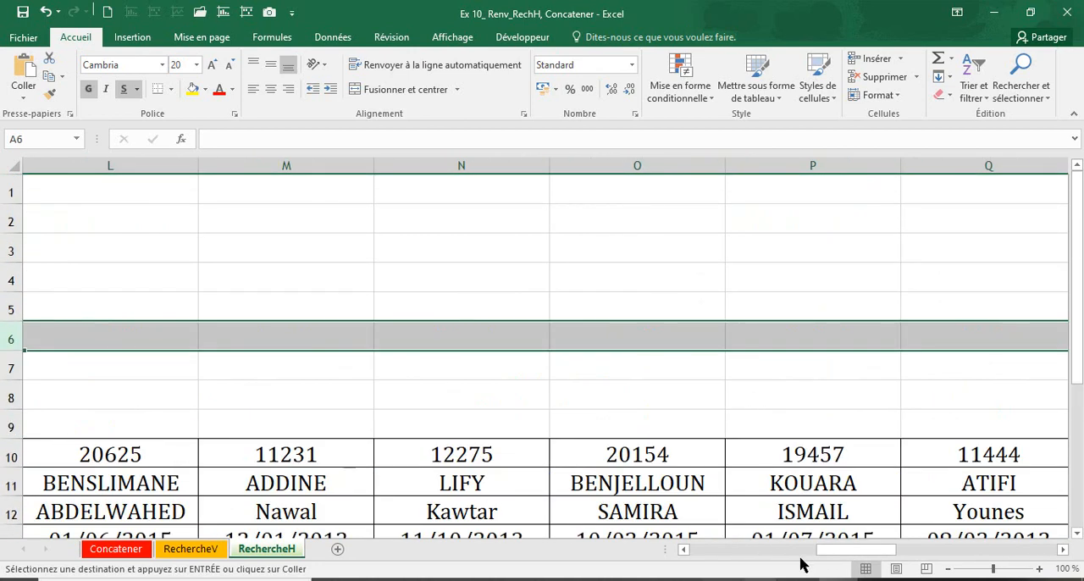
{"action": "left_click", "coordinate": [688, 551]}
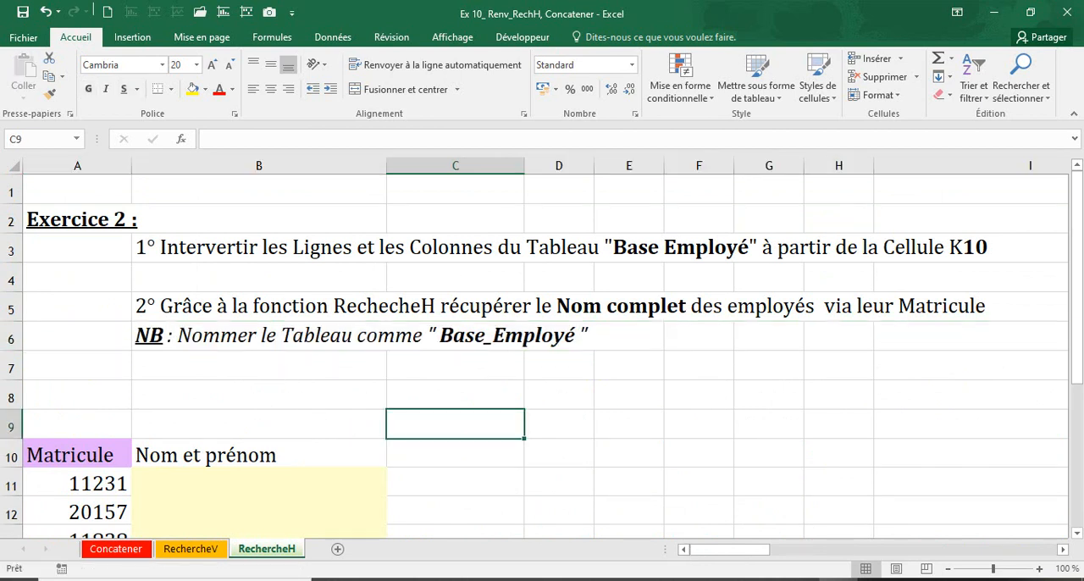
{"action": "left_click", "coordinate": [12, 330]}
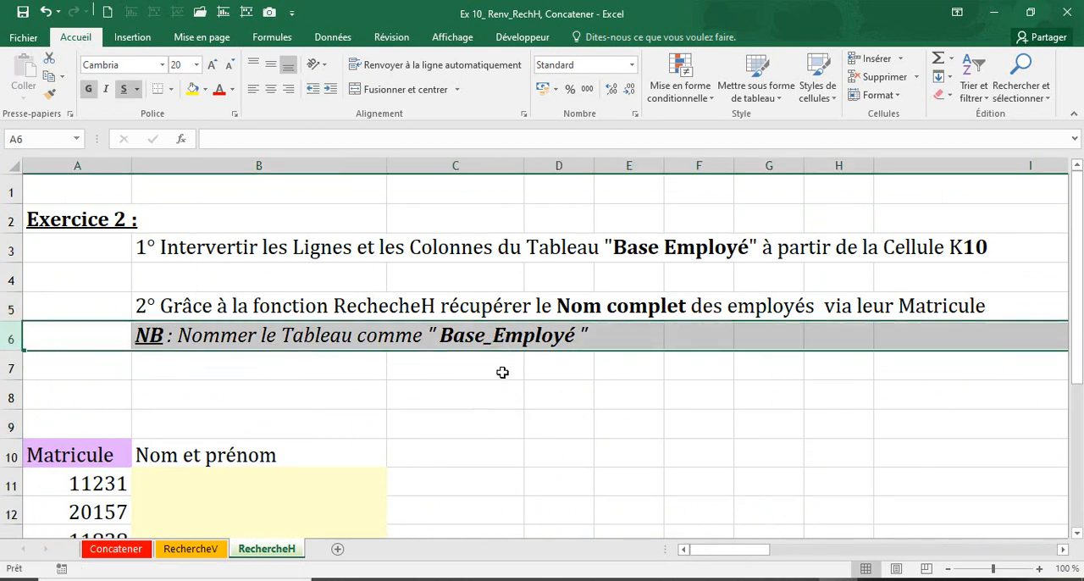
{"action": "left_click", "coordinate": [537, 413]}
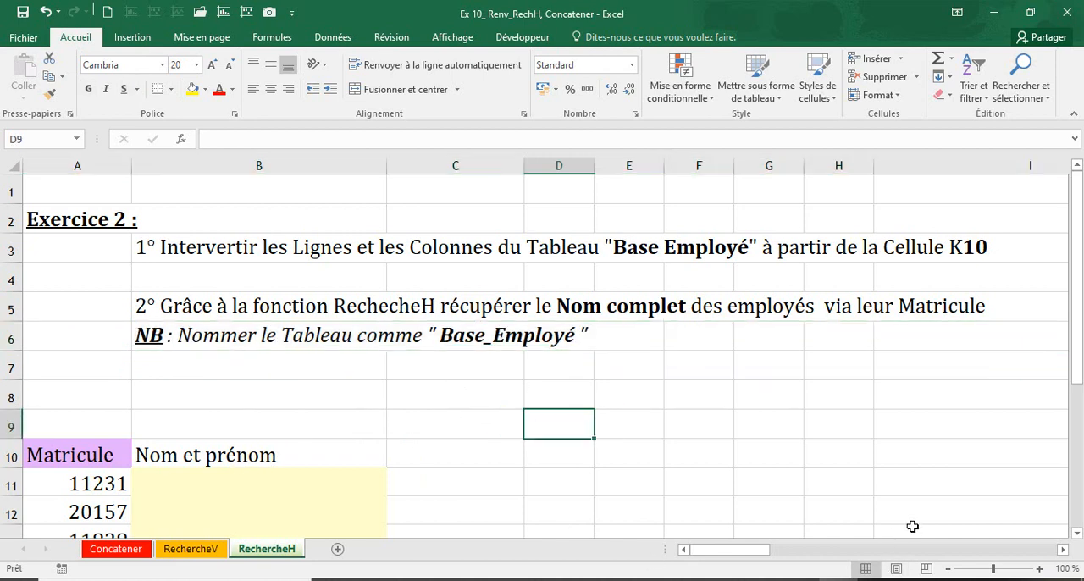
Select the whole transposed employee table starting at K10 and name the range Base_Empoyé
{"action": "left_click_drag", "start_coordinate": [694, 552], "coordinate": [807, 557]}
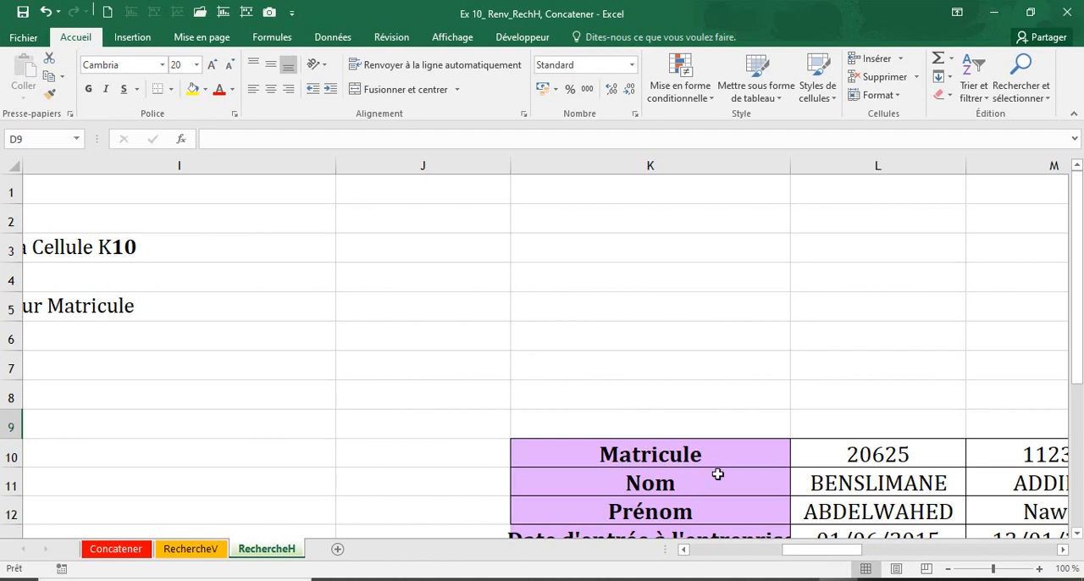
{"action": "scroll", "coordinate": [717, 476], "scroll_direction": "down", "scroll_amount": 2}
{"action": "left_click", "coordinate": [674, 343]}
{"action": "left_click", "coordinate": [813, 336]}
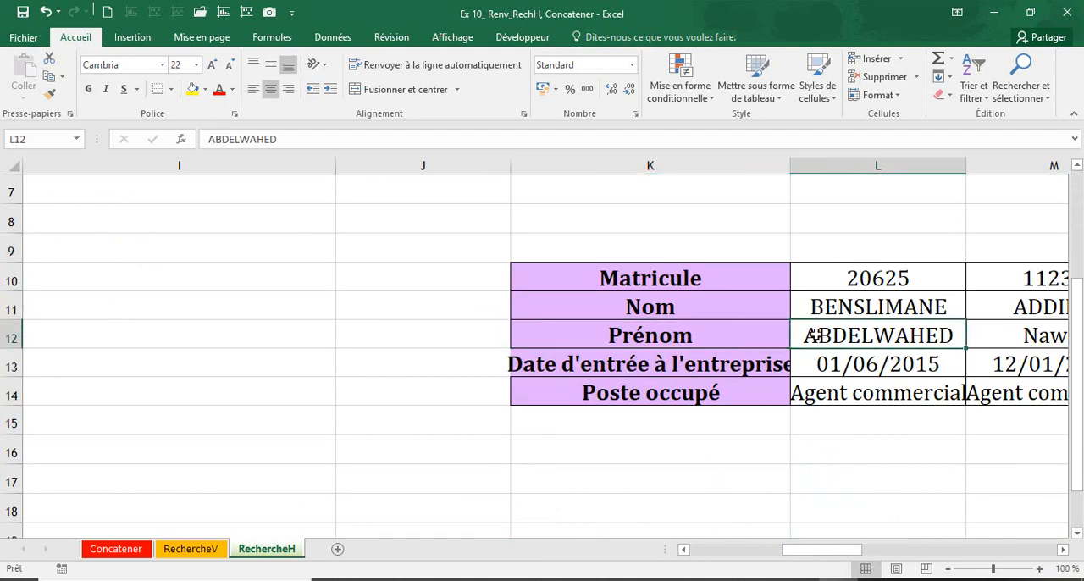
{"action": "key", "text": "ctrl+a"}
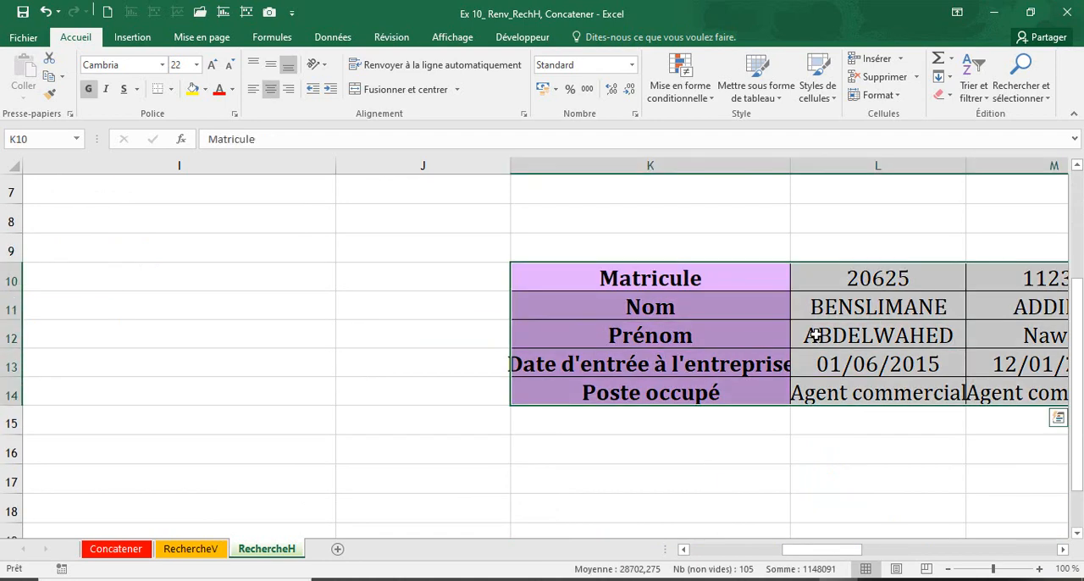
{"action": "left_click", "coordinate": [44, 138]}
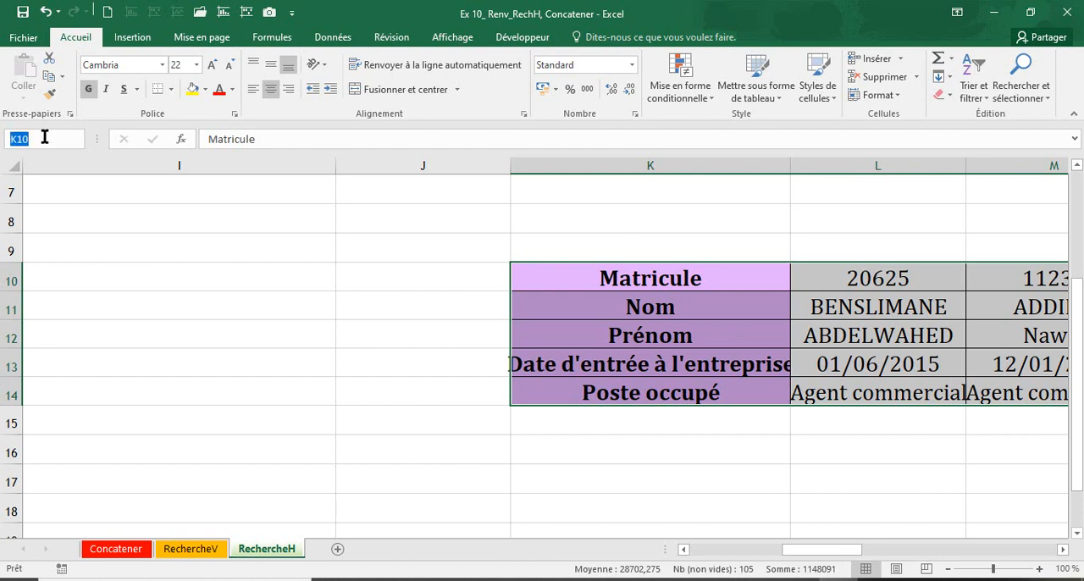
{"action": "type", "text": "Ba"}
{"action": "type", "text": "se_Employ"}
{"action": "type", "text": "é"}
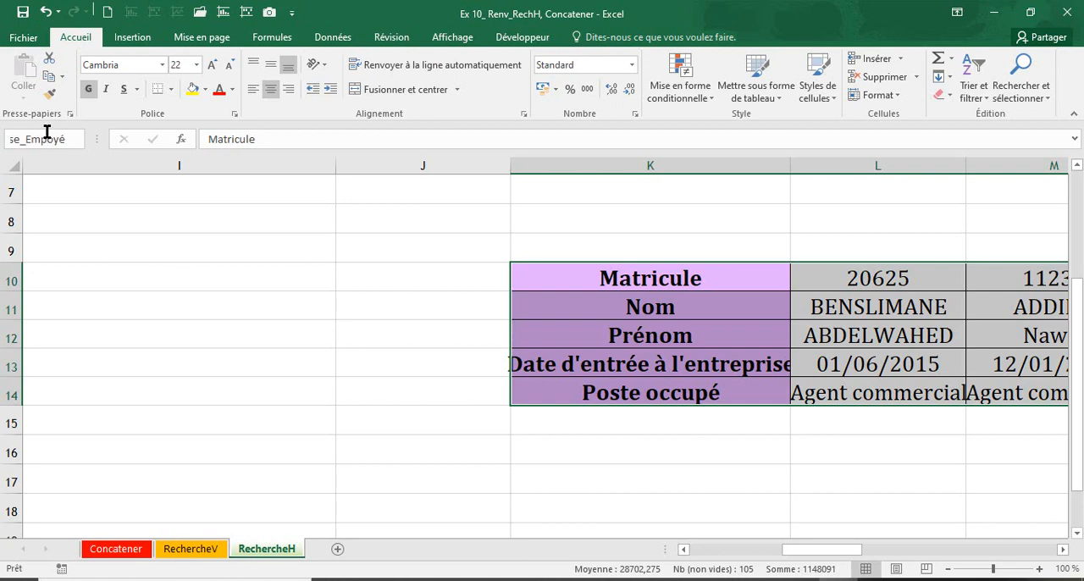
{"action": "key", "text": "Return"}
Check which tables the names BaseEmploye and Base_Empoyé refer to, then return to the Nom et prénom column
{"action": "left_click", "coordinate": [46, 185]}
{"action": "left_click", "coordinate": [78, 139]}
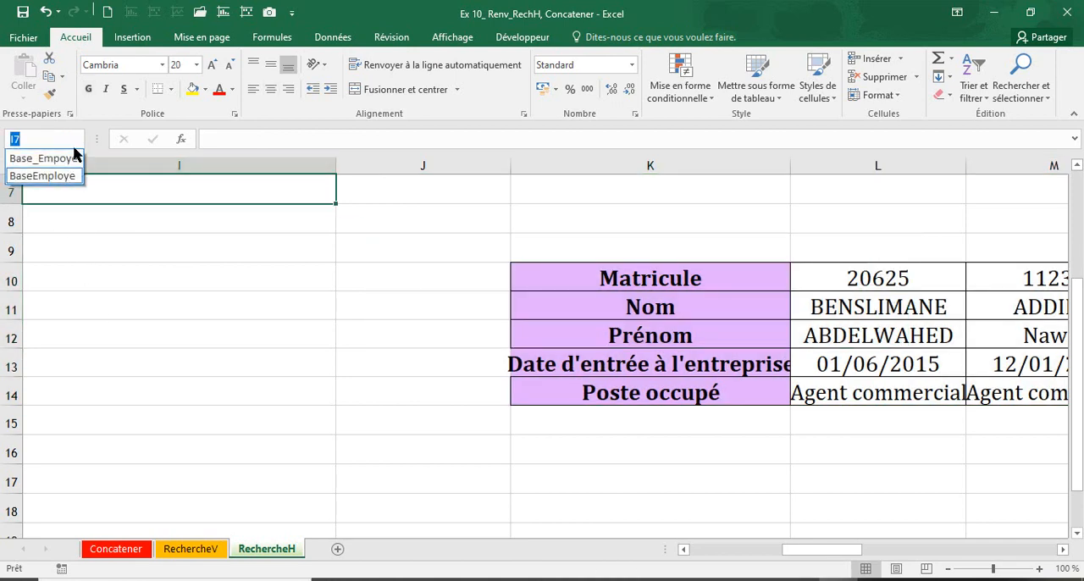
{"action": "left_click", "coordinate": [43, 175]}
{"action": "left_click", "coordinate": [78, 139]}
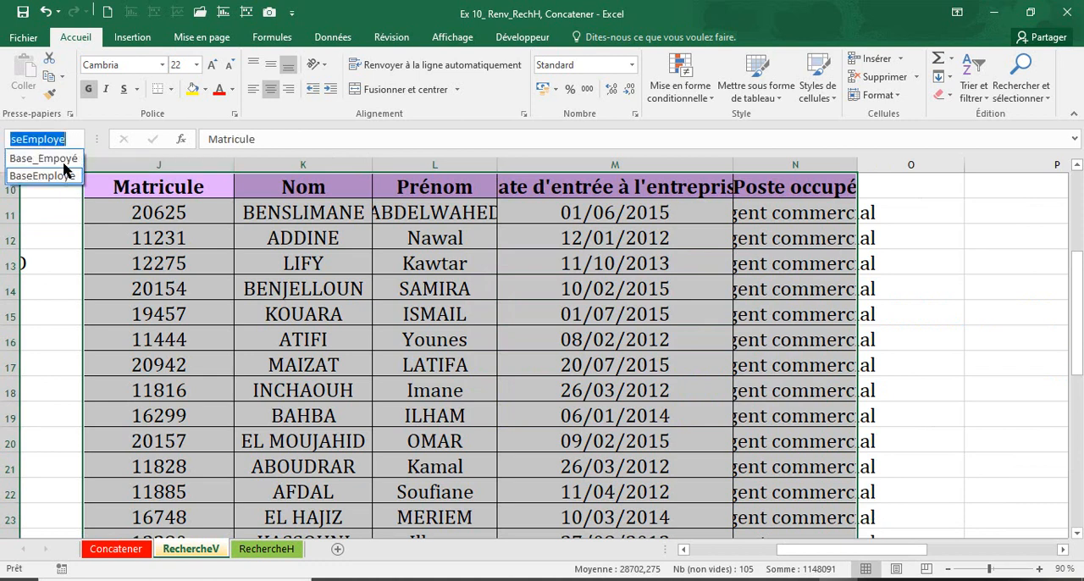
{"action": "left_click", "coordinate": [42, 159]}
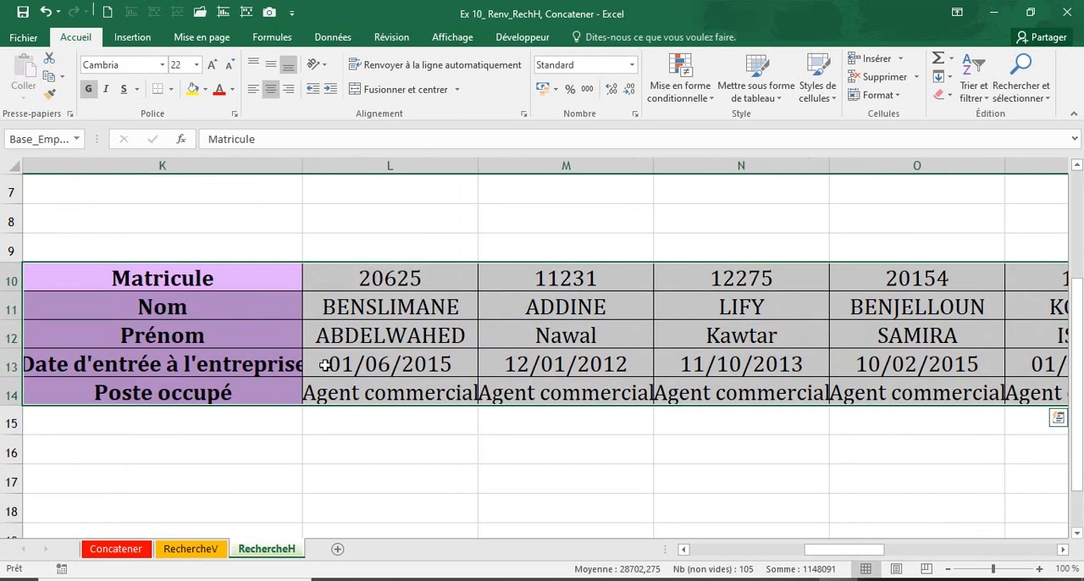
{"action": "left_click_drag", "start_coordinate": [844, 549], "coordinate": [564, 554]}
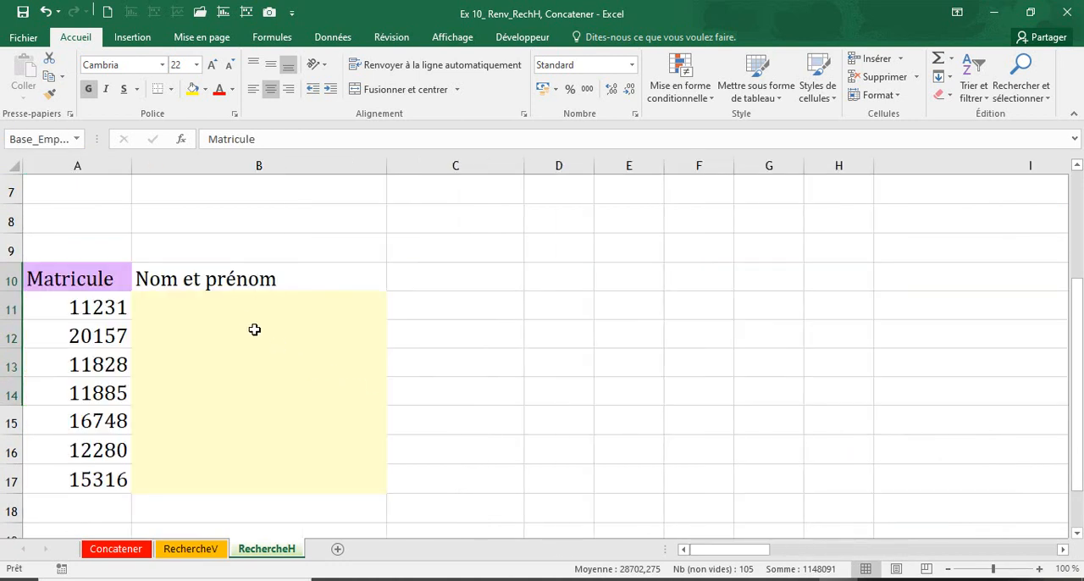
Examine the Nom and Prénom rows of the transposed table, then return to cell B11 under Nom et prénom
{"action": "left_click", "coordinate": [245, 318]}
{"action": "scroll", "coordinate": [245, 318], "scroll_direction": "up", "scroll_amount": 1}
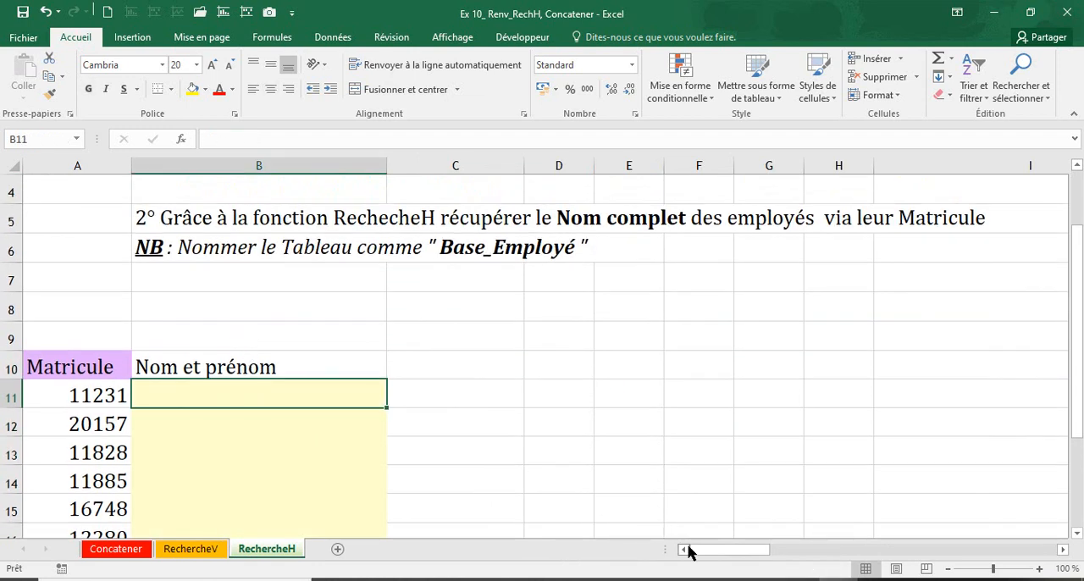
{"action": "left_click", "coordinate": [245, 370]}
{"action": "left_click", "coordinate": [251, 394]}
{"action": "left_click_drag", "start_coordinate": [759, 556], "coordinate": [851, 559]}
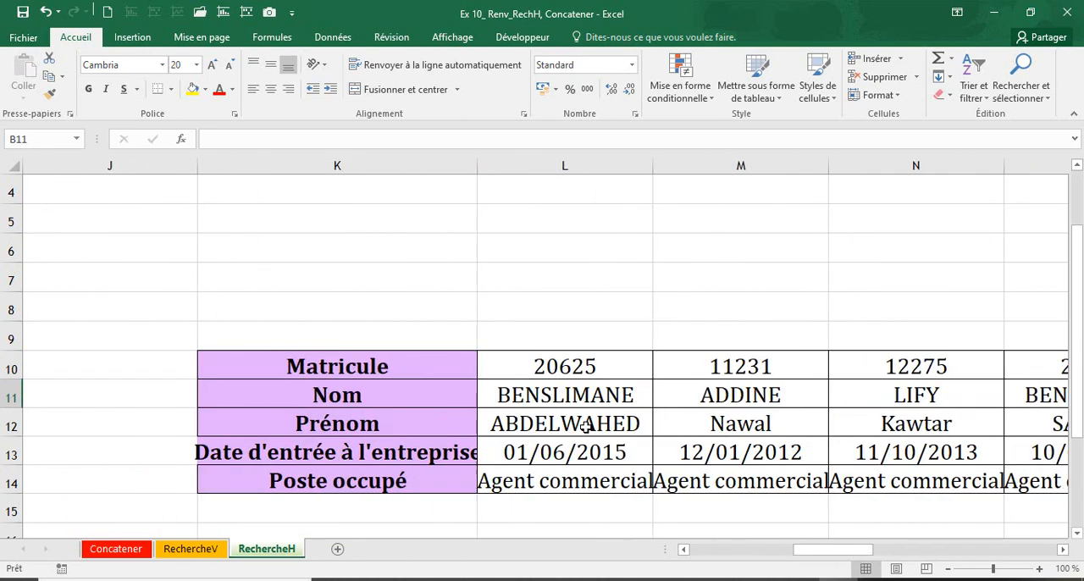
{"action": "left_click", "coordinate": [25, 397]}
{"action": "left_click", "coordinate": [11, 395]}
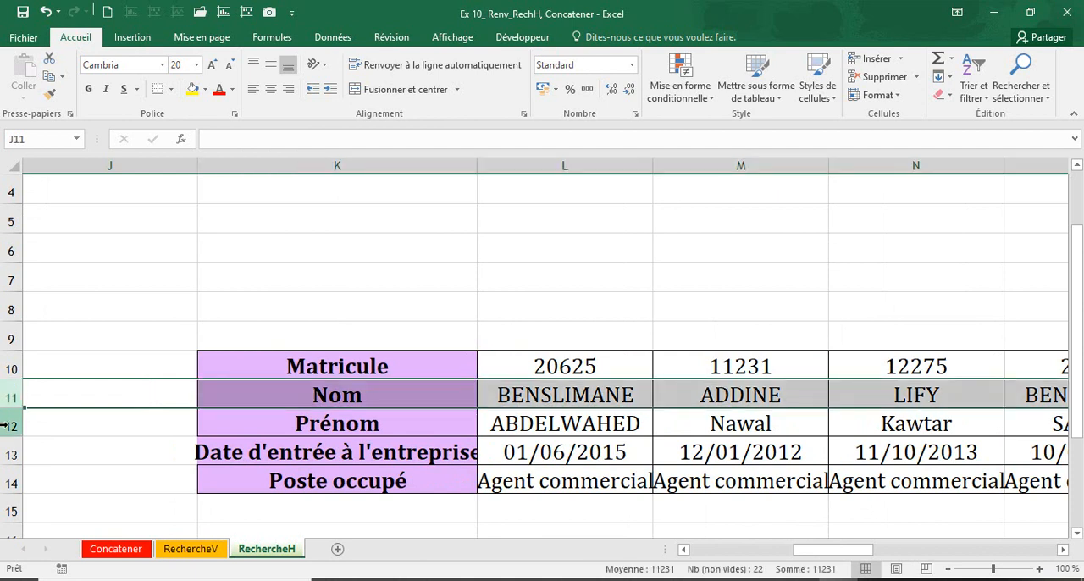
{"action": "left_click", "coordinate": [9, 426]}
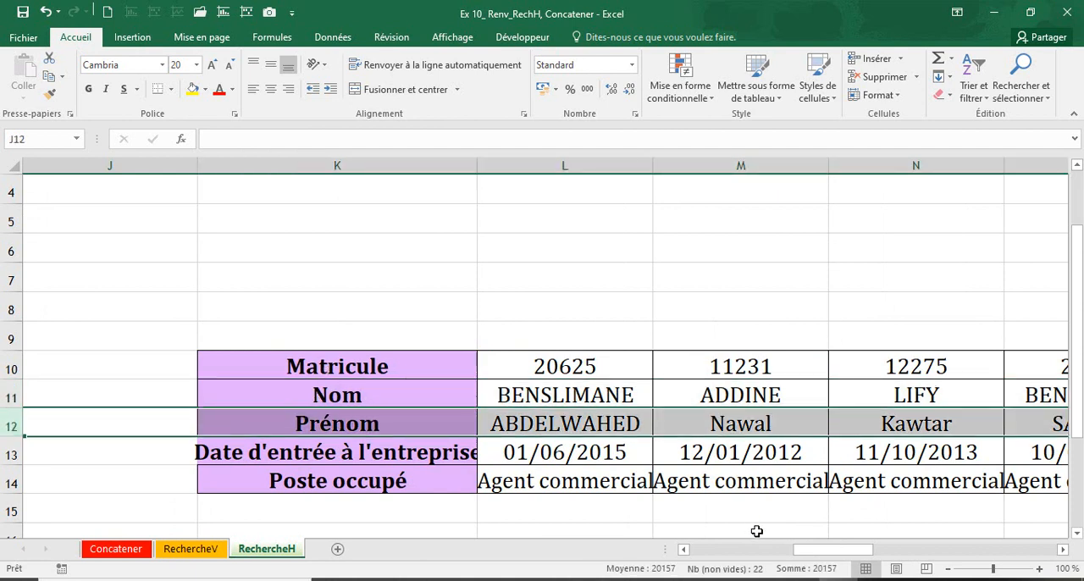
{"action": "left_click_drag", "start_coordinate": [813, 550], "coordinate": [612, 542]}
{"action": "left_click", "coordinate": [243, 391]}
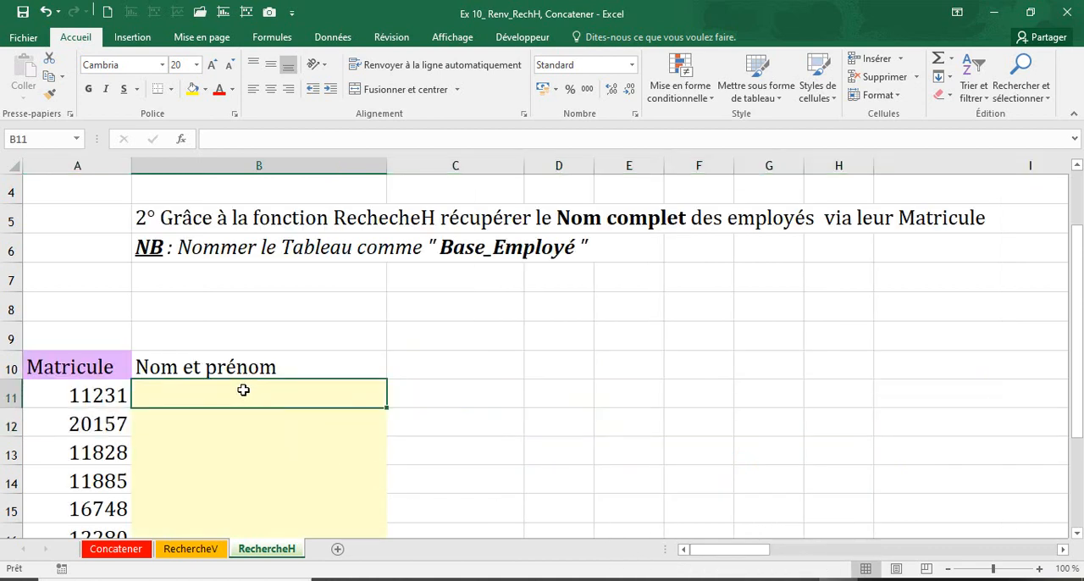
{"action": "type", "text": "=rec"}
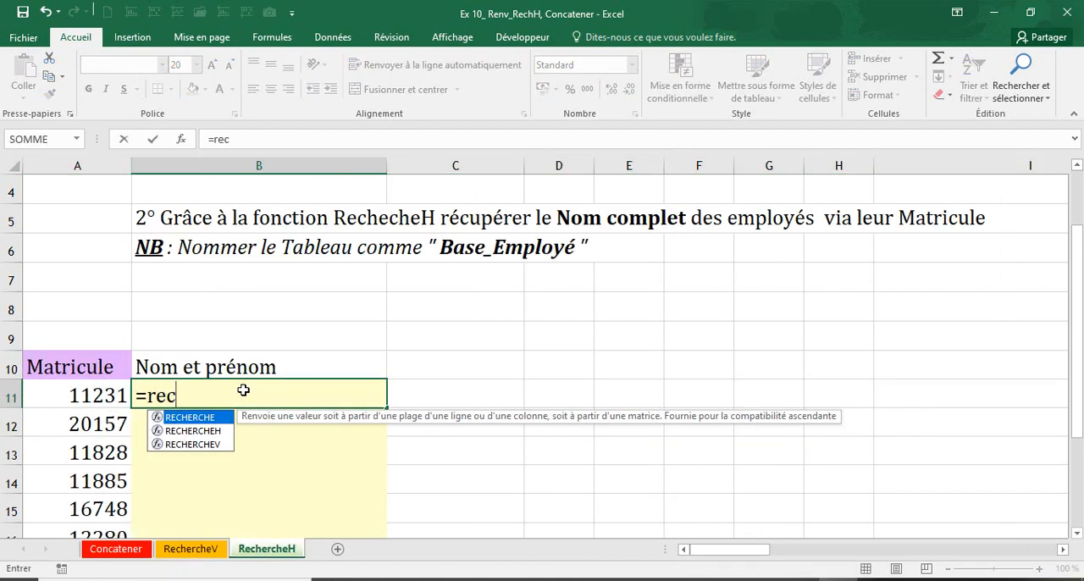
{"action": "double_click", "coordinate": [193, 430]}
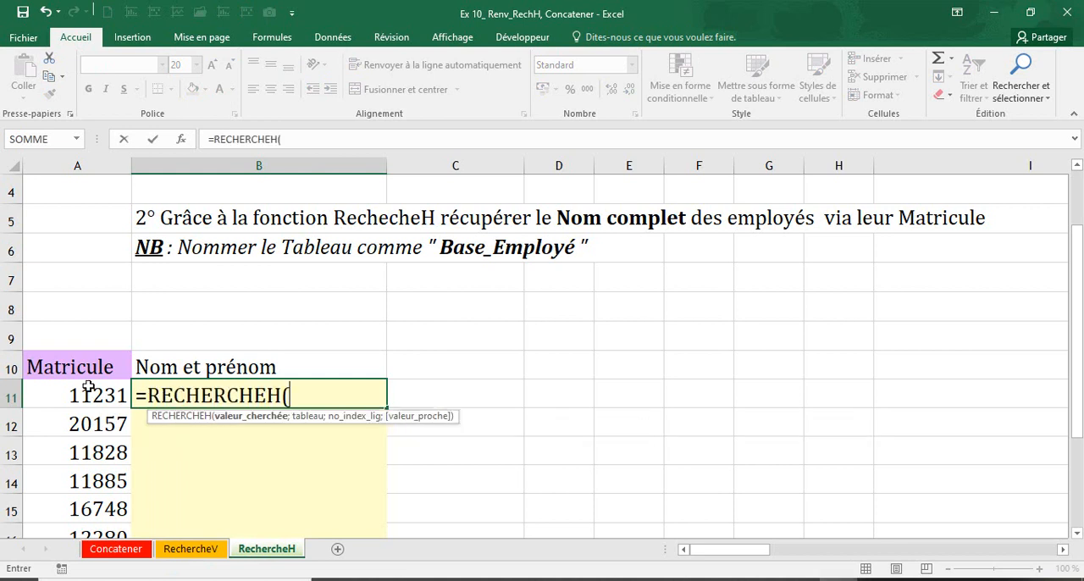
{"action": "left_click", "coordinate": [88, 388]}
{"action": "key", "text": "F8"}
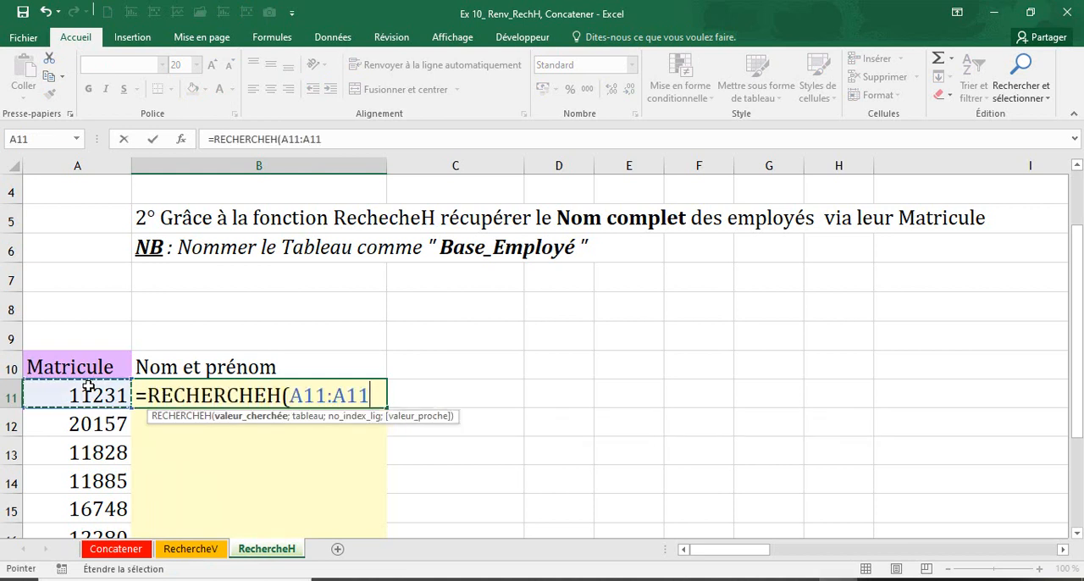
{"action": "key", "text": "BackSpace"}
{"action": "key", "text": "BackSpace"}
{"action": "key", "text": "BackSpace"}
{"action": "key", "text": "BackSpace"}
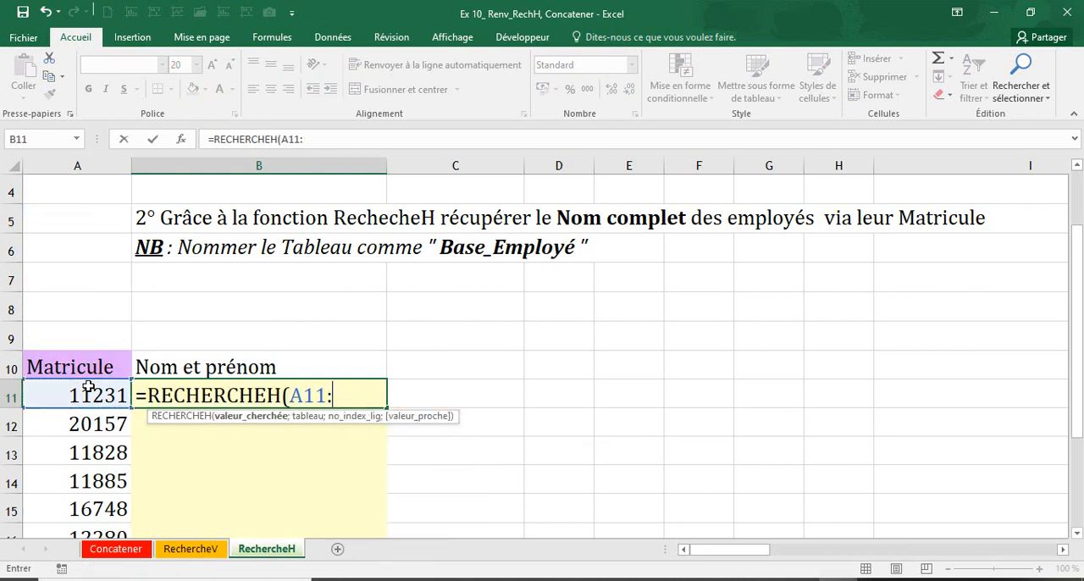
{"action": "type", "text": "."}
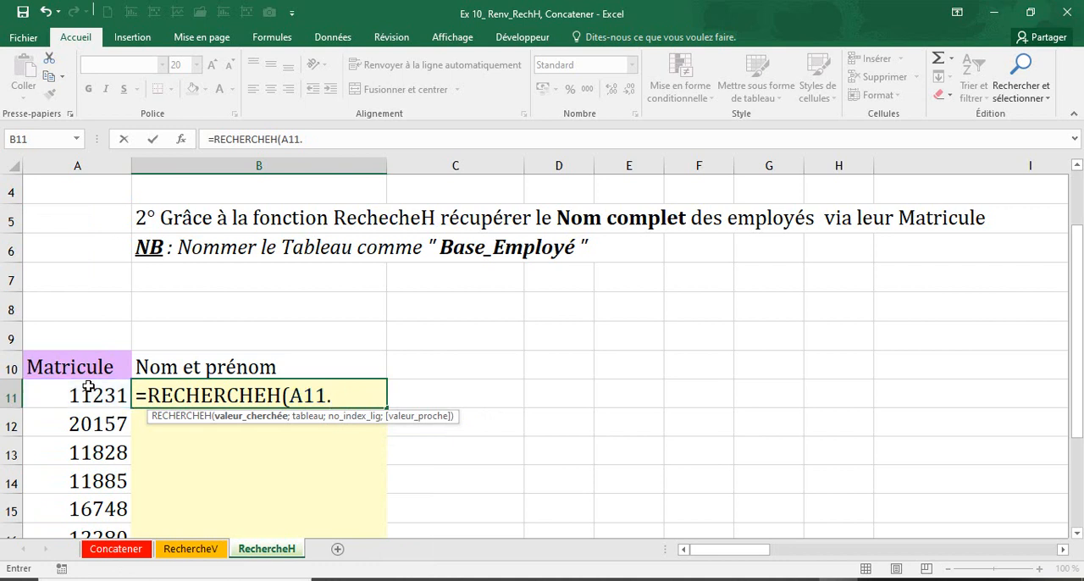
{"action": "key", "text": "BackSpace"}
{"action": "type", "text": ";Bas"}
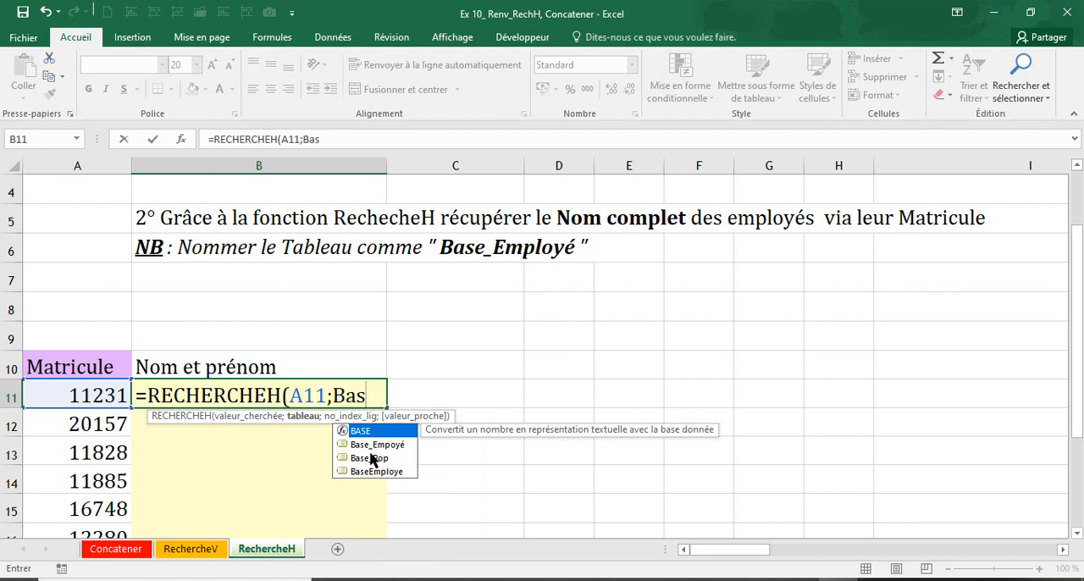
{"action": "double_click", "coordinate": [370, 445]}
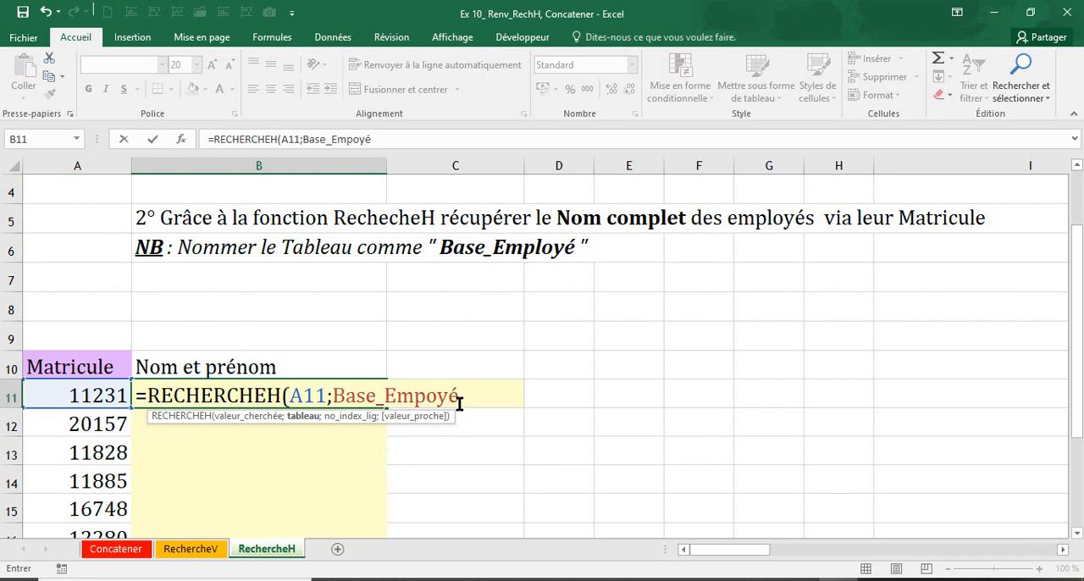
{"action": "key", "text": "Escape"}
Start a RECHERCHEH formula in B11 with A11 as the lookup value and Base_Employé as the table
{"action": "type", "text": "=rehc"}
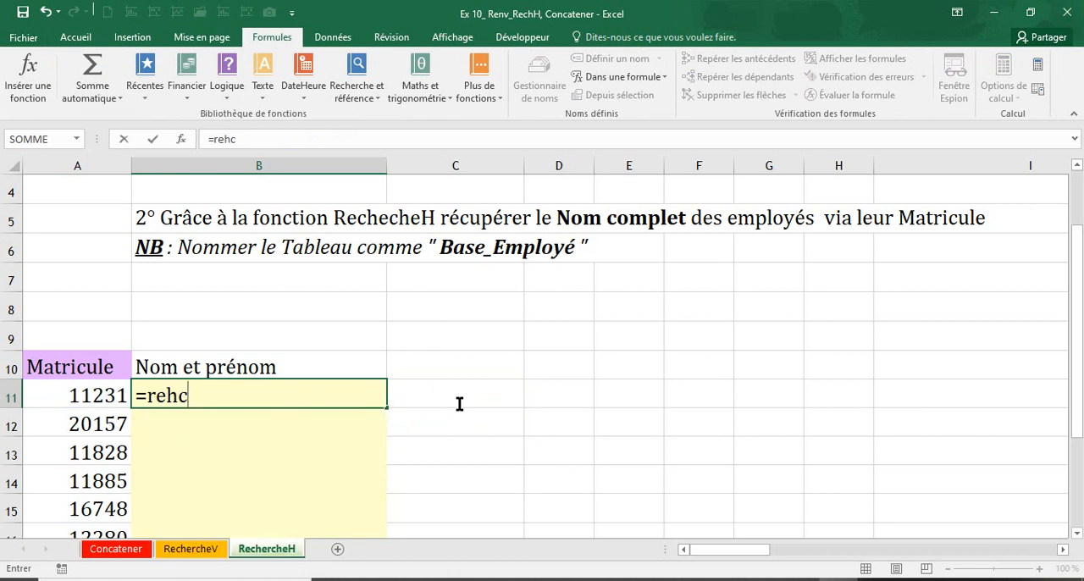
{"action": "key", "text": "BackSpace"}
{"action": "key", "text": "BackSpace"}
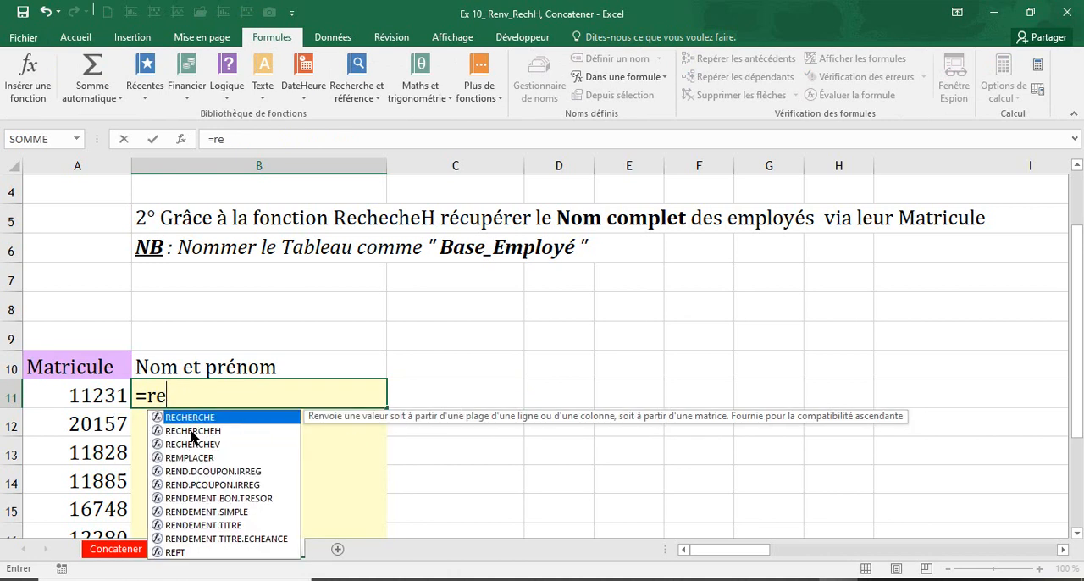
{"action": "double_click", "coordinate": [193, 431]}
{"action": "left_click", "coordinate": [111, 395]}
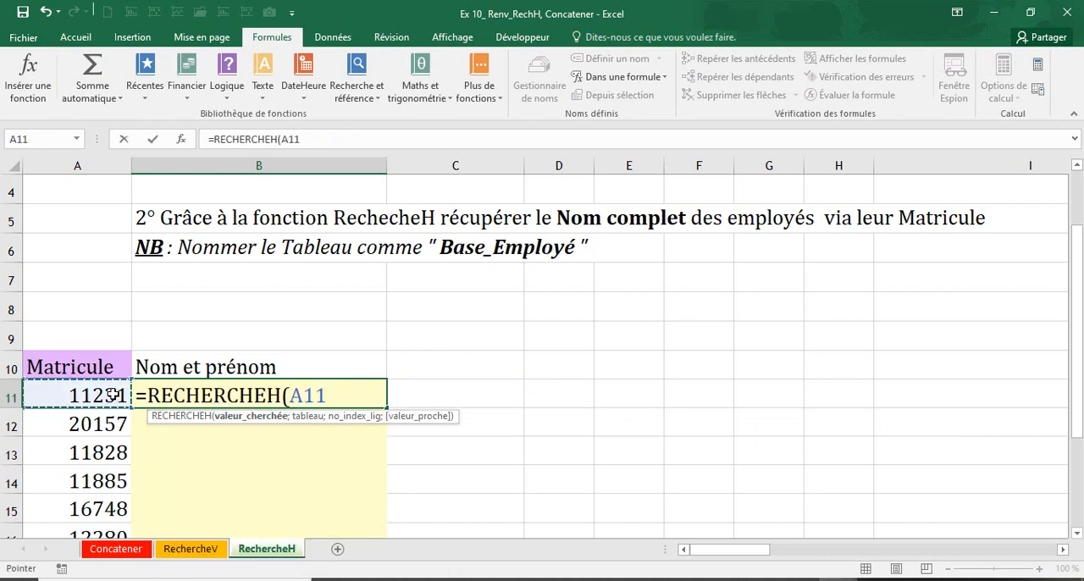
{"action": "type", "text": ";"}
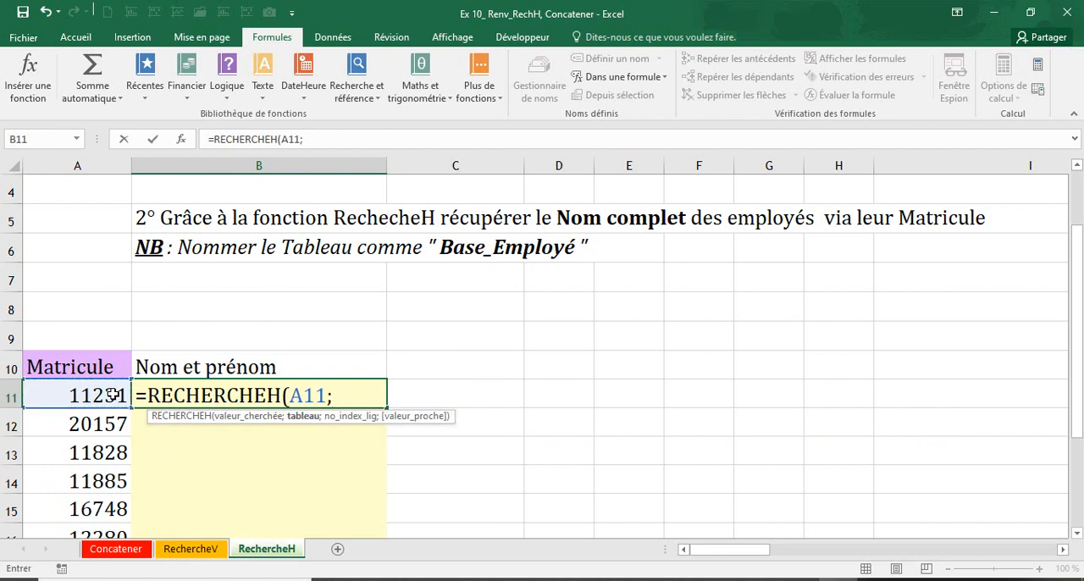
{"action": "type", "text": "base"}
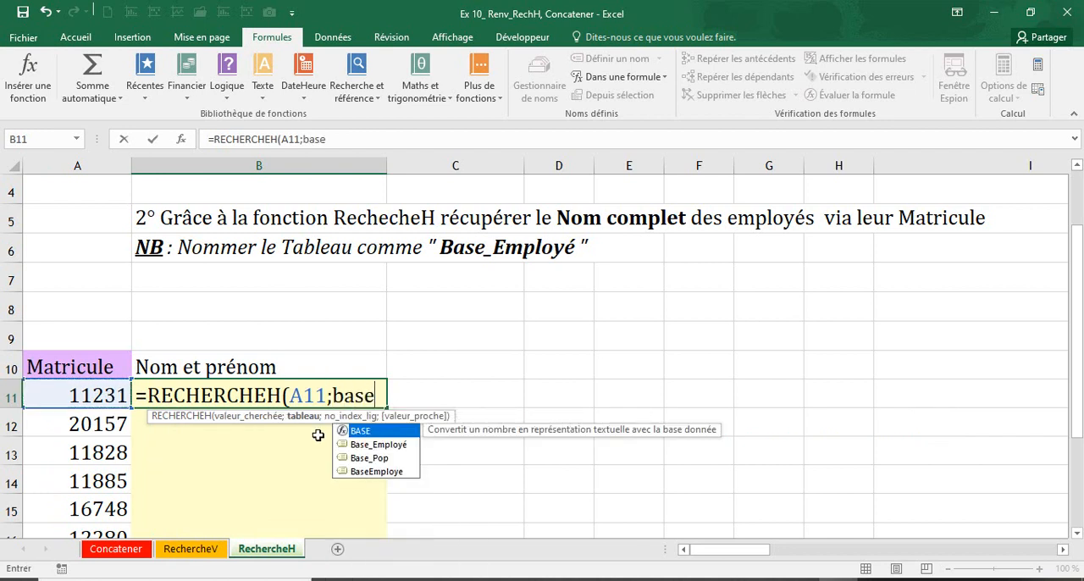
{"action": "double_click", "coordinate": [378, 444]}
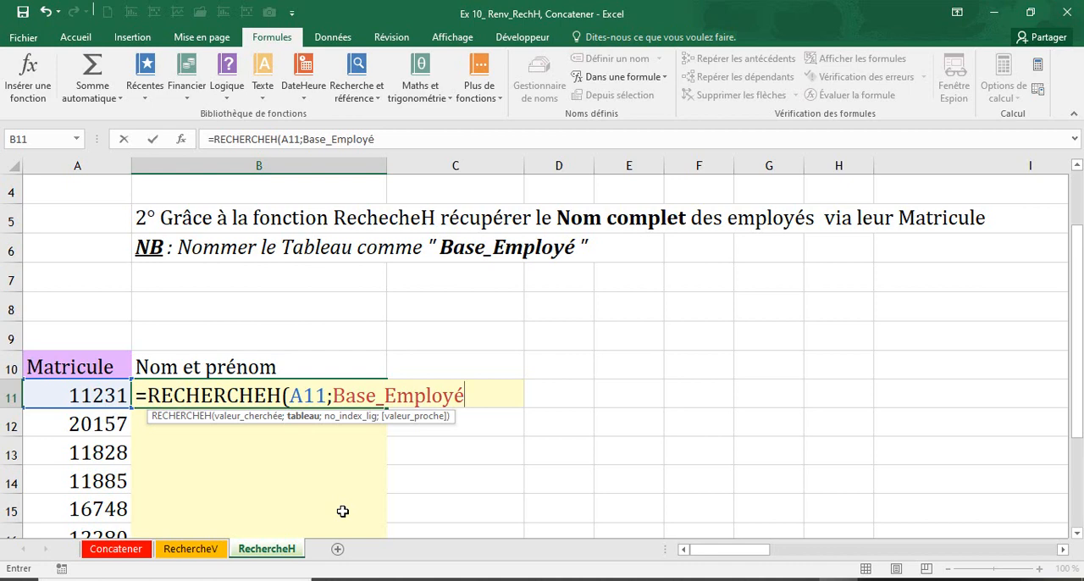
Complete the RECHERCHEH formula in B11 with row index 2 and 0 for an exact match
{"action": "type", "text": ";"}
{"action": "left_click_drag", "start_coordinate": [716, 555], "coordinate": [819, 554]}
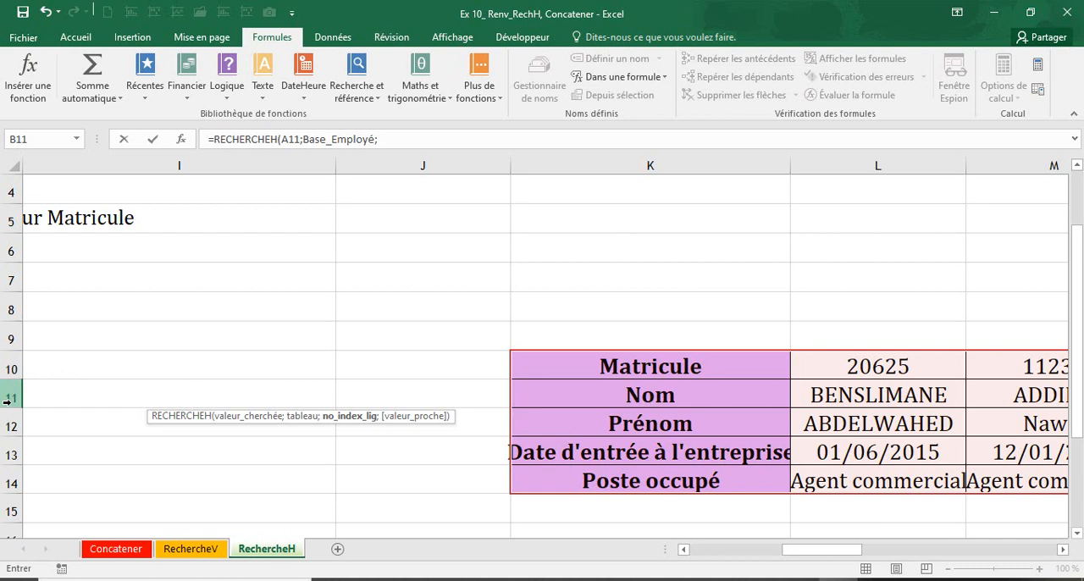
{"action": "left_click", "coordinate": [395, 139]}
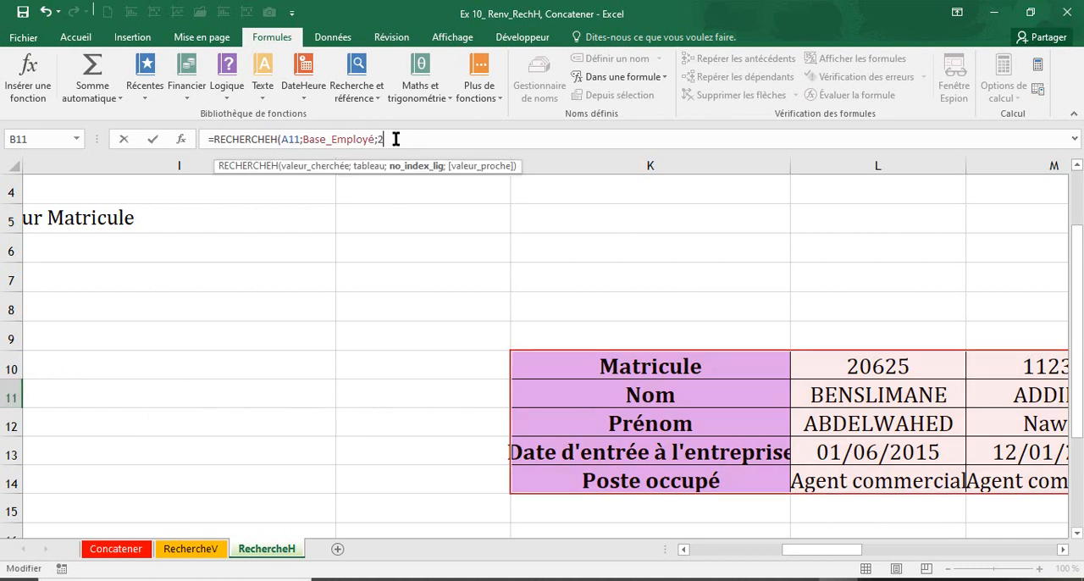
{"action": "type", "text": ";"}
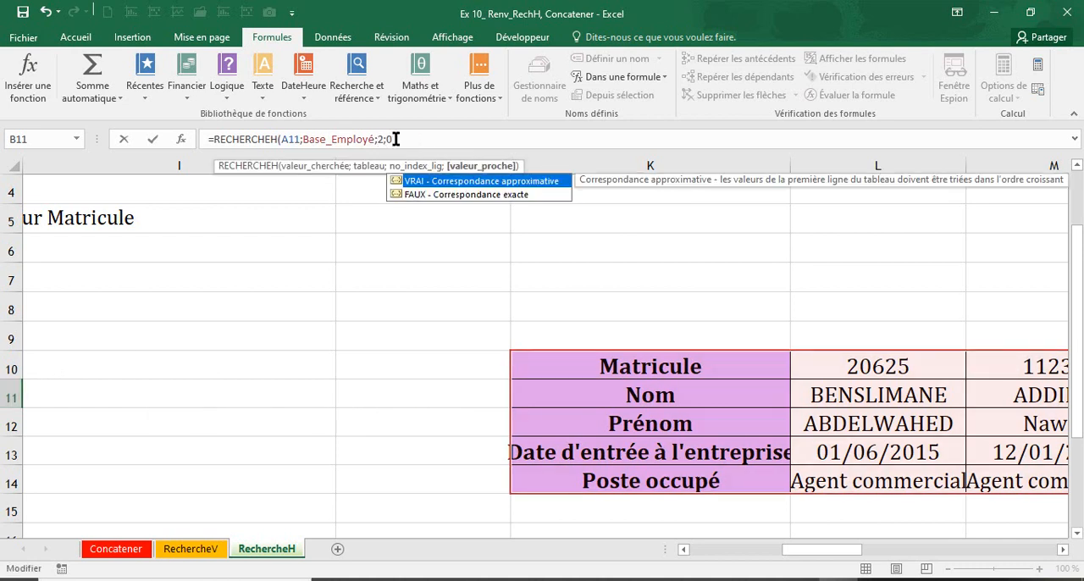
{"action": "type", "text": "0)"}
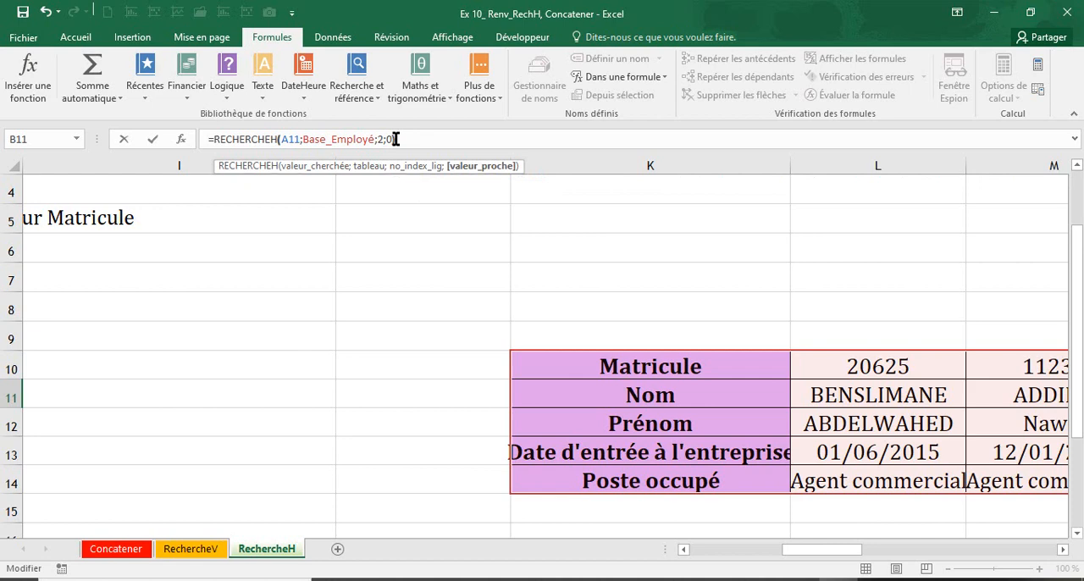
{"action": "key", "text": "Return"}
Append a " " separator and a second copy of the RECHERCHEH expression to the formula in B11, separated by semicolons without extra spaces
{"action": "left_click_drag", "start_coordinate": [749, 548], "coordinate": [648, 559]}
{"action": "left_click", "coordinate": [265, 398]}
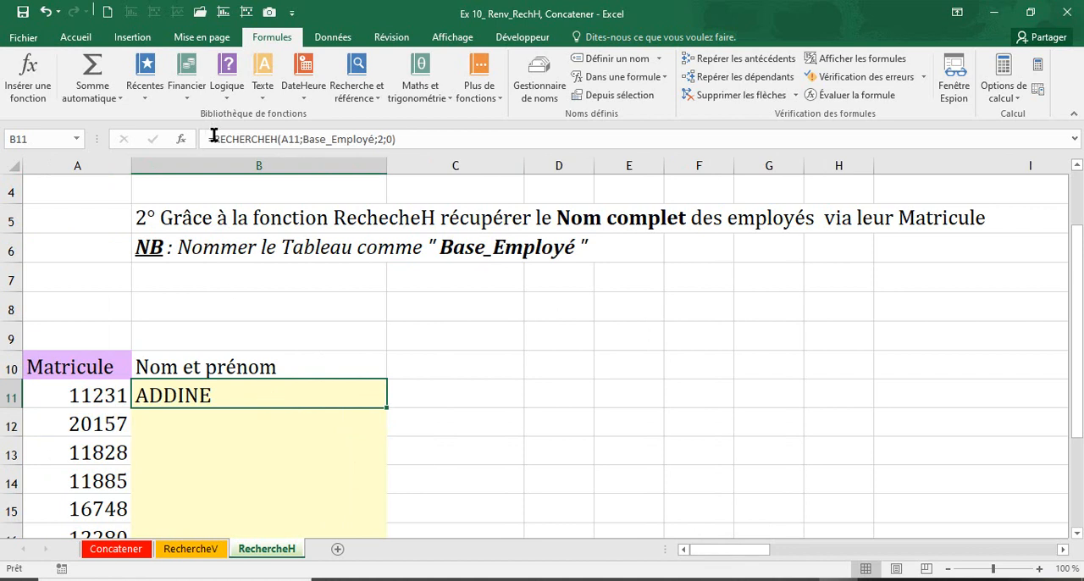
{"action": "left_click", "coordinate": [392, 138]}
{"action": "double_click", "coordinate": [394, 136]}
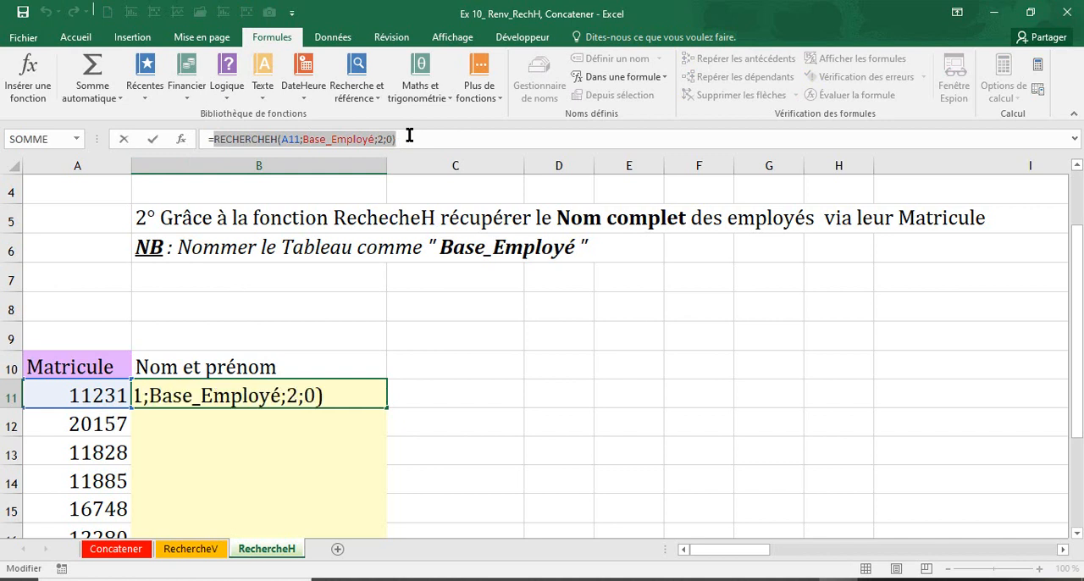
{"action": "left_click", "coordinate": [409, 135]}
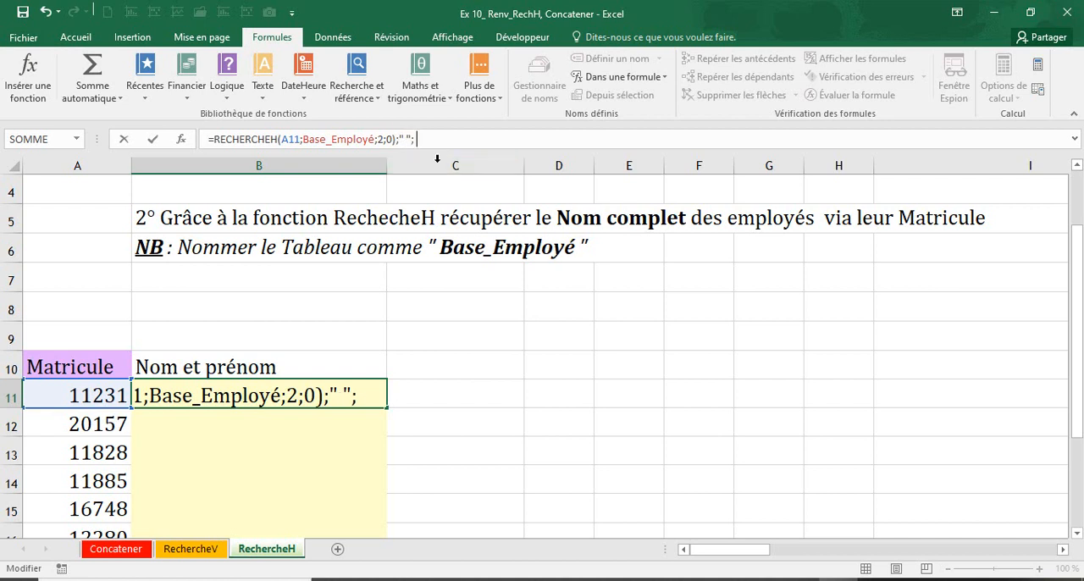
{"action": "key", "text": "ctrl+v"}
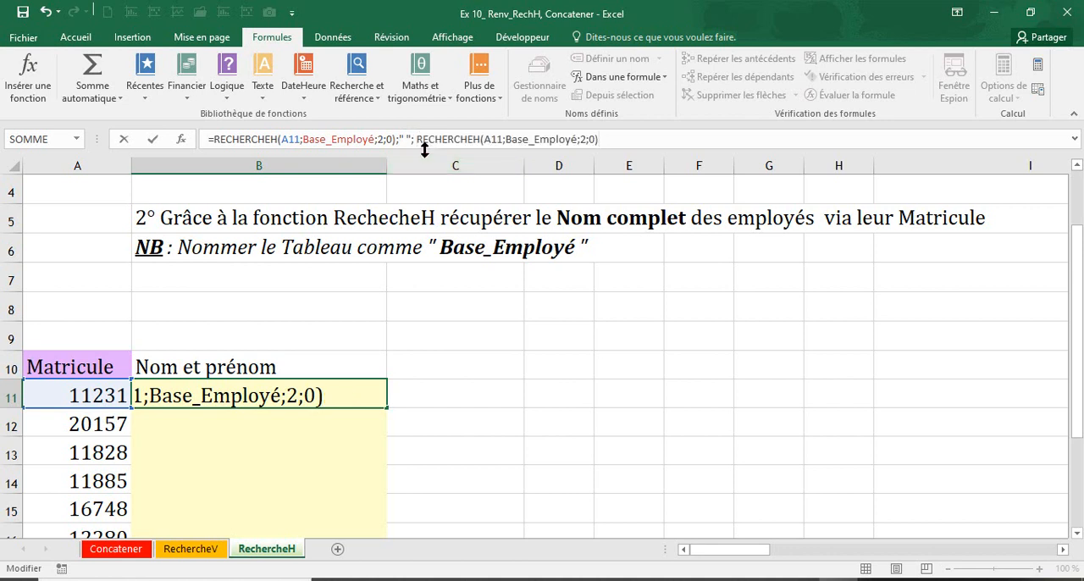
{"action": "left_click", "coordinate": [417, 139]}
{"action": "key", "text": "BackSpace"}
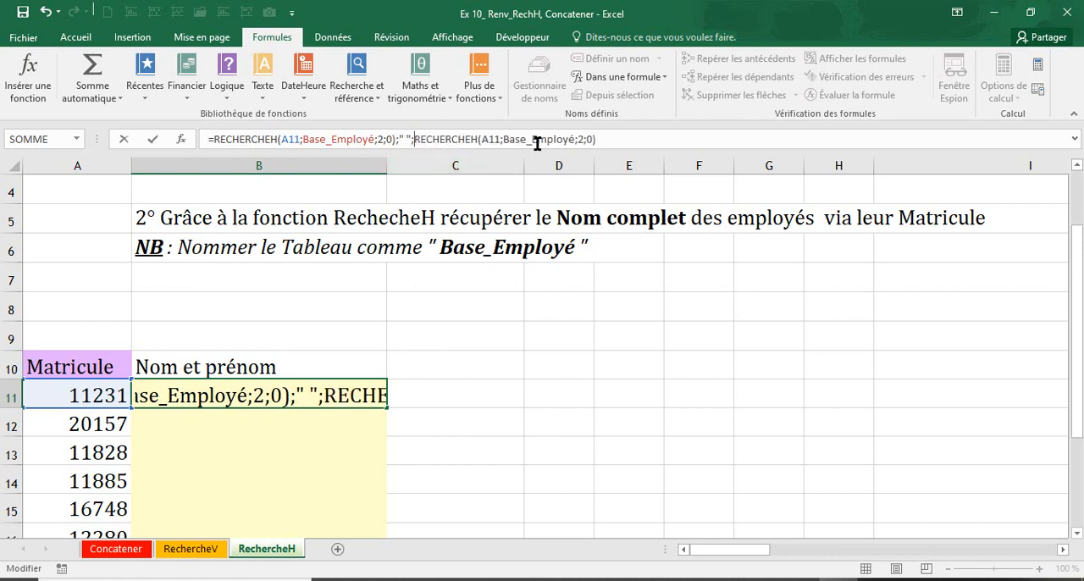
Set the second RECHERCHEH's row index to 3 to fetch the Prénom, and check both lookup expressions
{"action": "left_click", "coordinate": [581, 139]}
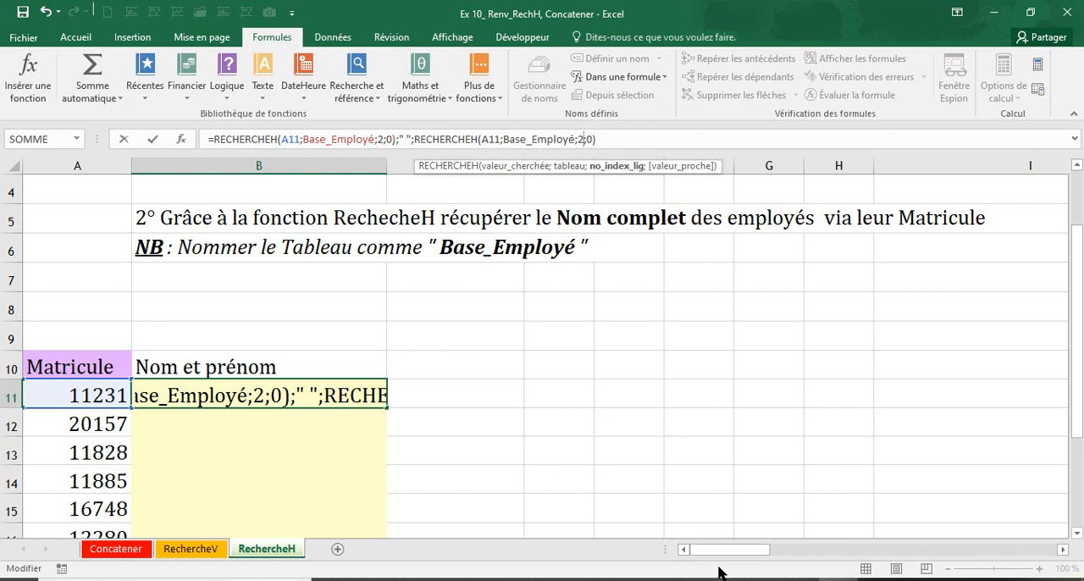
{"action": "left_click_drag", "start_coordinate": [728, 548], "coordinate": [831, 552]}
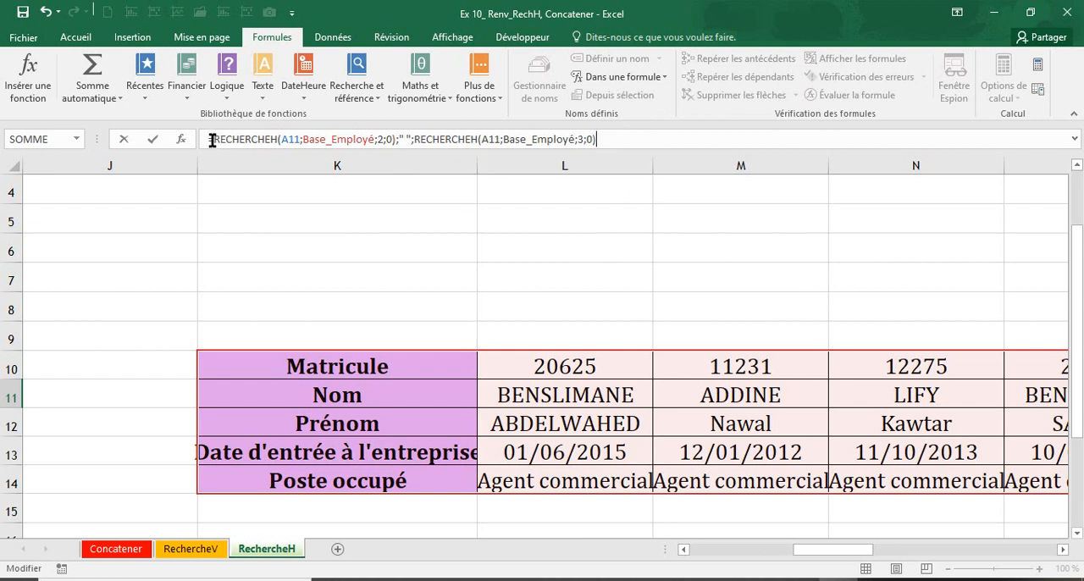
{"action": "left_click_drag", "start_coordinate": [213, 140], "coordinate": [394, 139]}
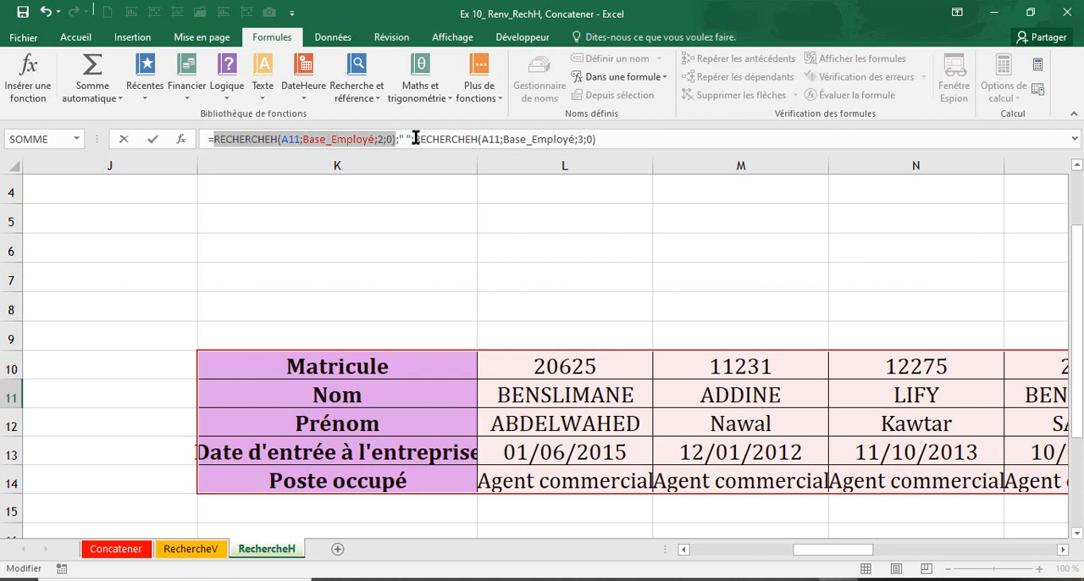
{"action": "left_click_drag", "start_coordinate": [414, 139], "coordinate": [592, 141]}
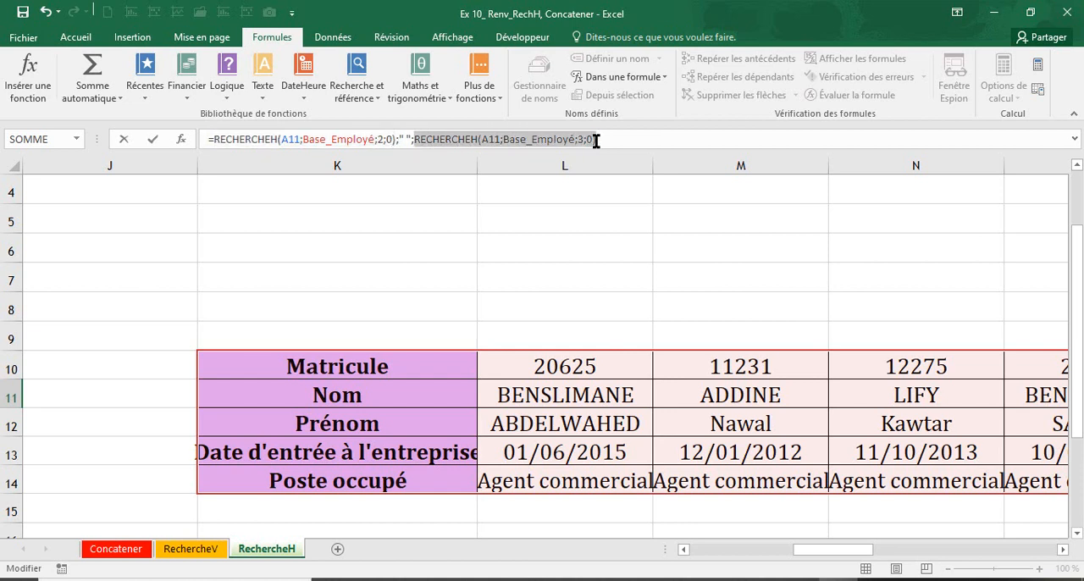
Wrap both RECHERCHEH lookups in B11 in a CONCATENER function, adding a final " " argument
{"action": "left_click", "coordinate": [213, 140]}
{"action": "type", "text": "con"}
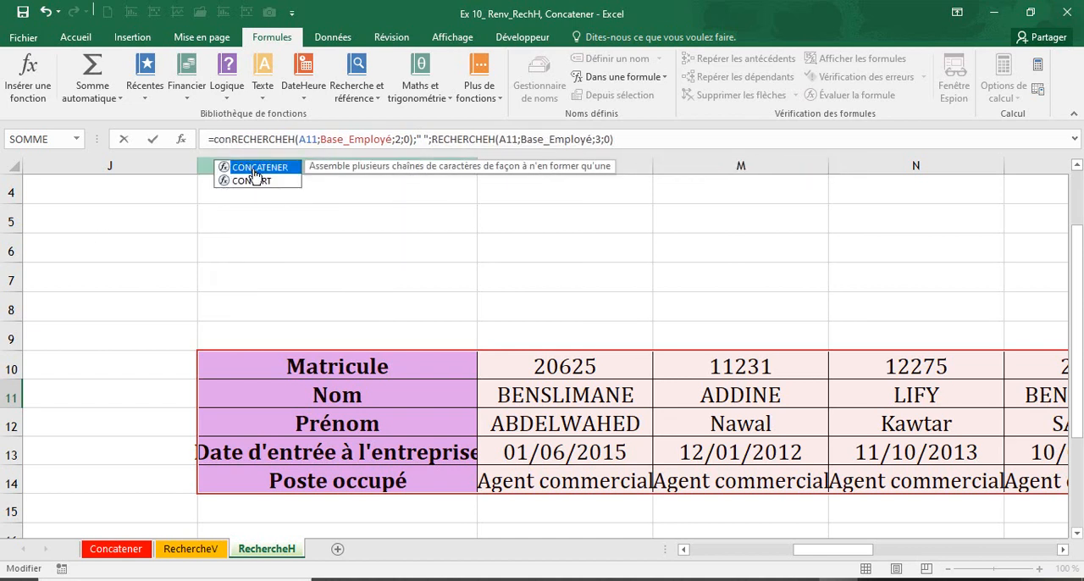
{"action": "double_click", "coordinate": [252, 168]}
{"action": "left_click", "coordinate": [679, 139]}
{"action": "type", "text": ";"}
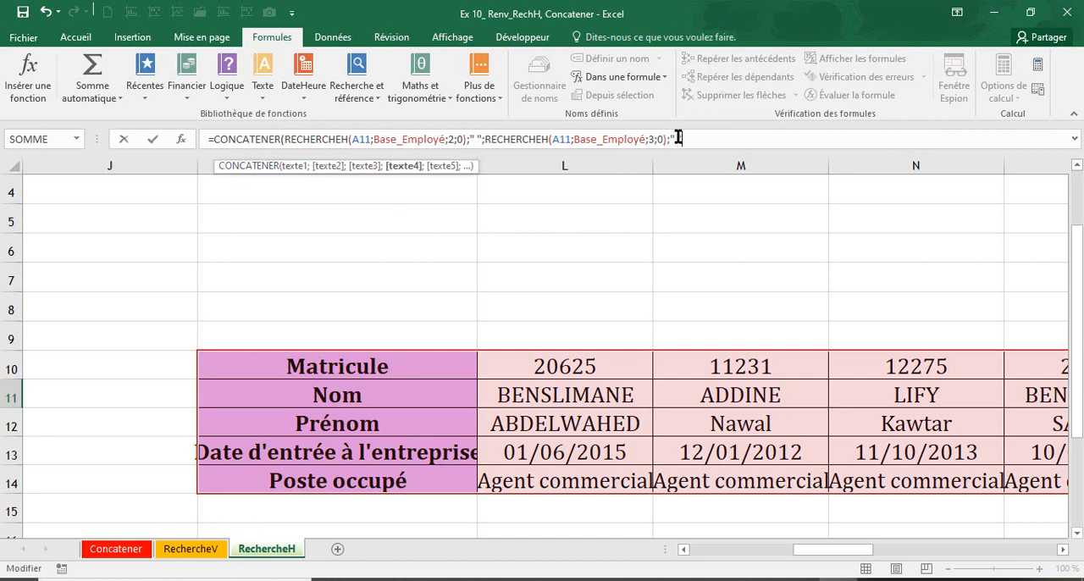
{"action": "key", "text": "Return"}
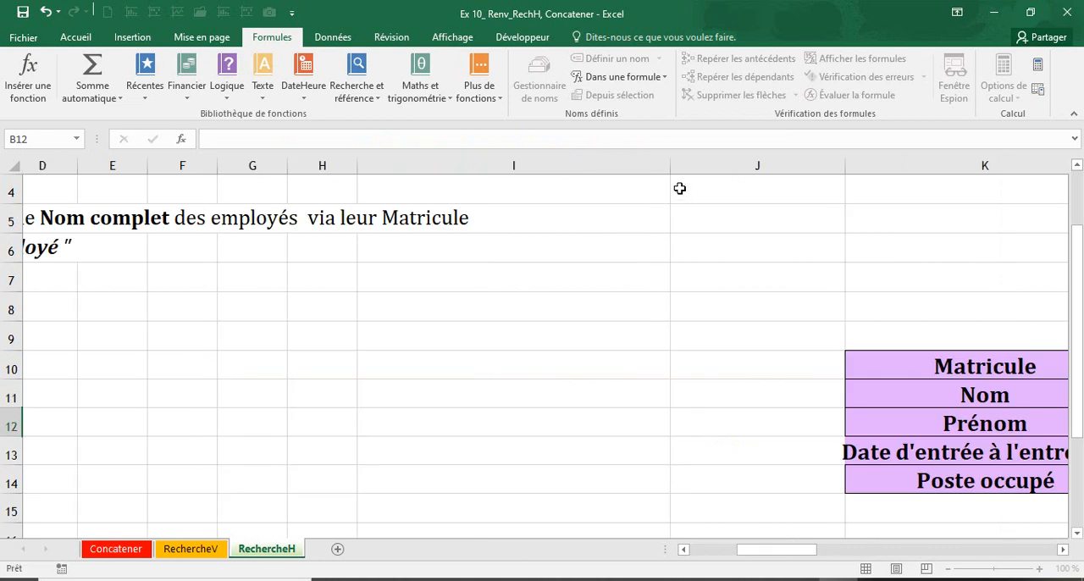
Fill the CONCATENER formula from B11 down the Nom et prénom column to B17
{"action": "key", "text": "Up"}
{"action": "left_click_drag", "start_coordinate": [745, 548], "coordinate": [474, 546]}
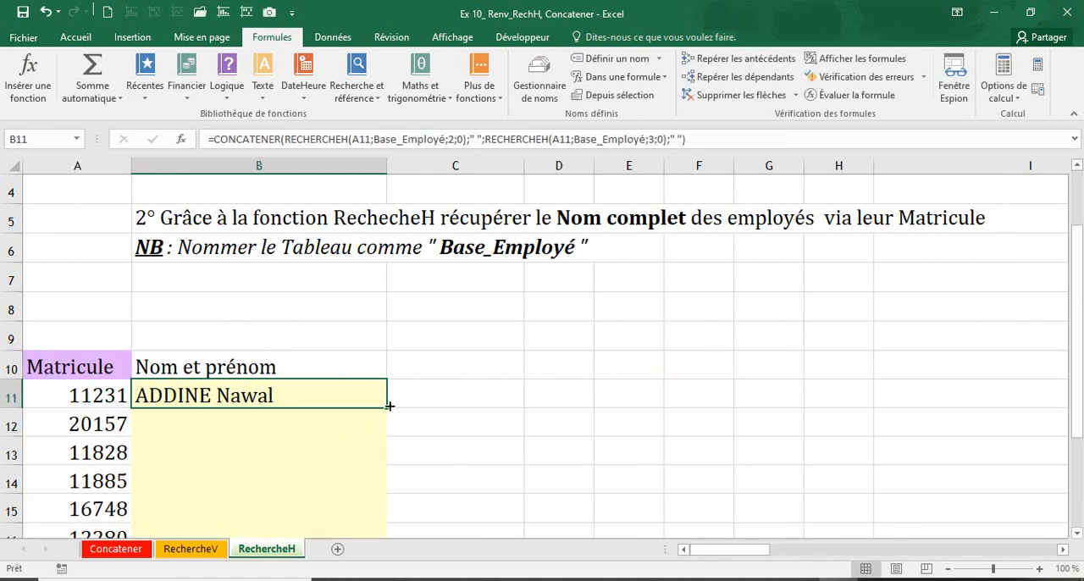
{"action": "double_click", "coordinate": [389, 406]}
{"action": "scroll", "coordinate": [339, 454], "scroll_direction": "down", "scroll_amount": 2}
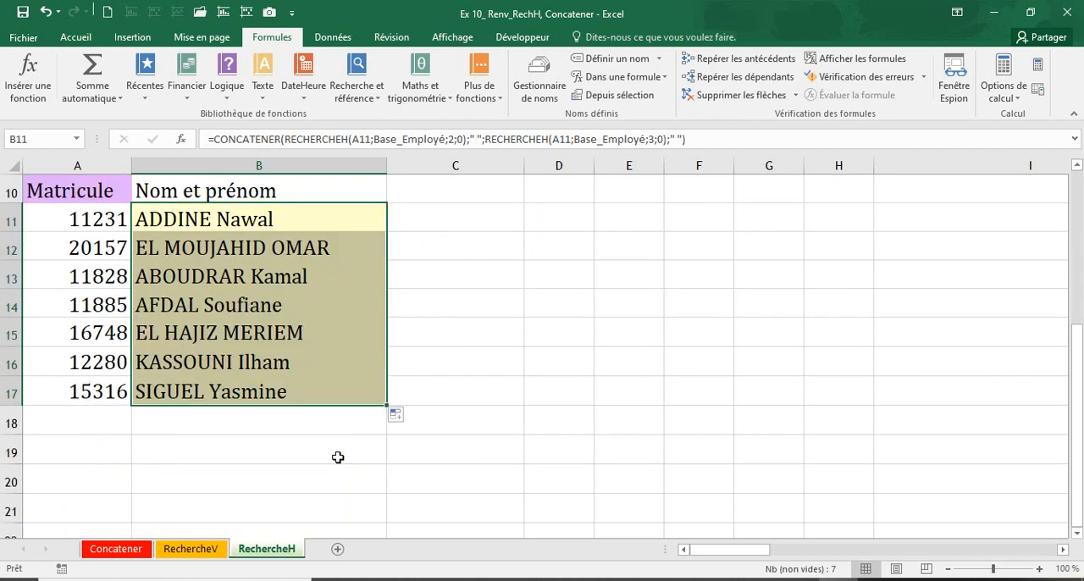
Review the filled Nom et prénom column, the formula in B11 and the Exercice 2 instruction on naming the table
{"action": "left_click", "coordinate": [289, 386]}
{"action": "scroll", "coordinate": [289, 384], "scroll_direction": "up", "scroll_amount": 3}
{"action": "left_click", "coordinate": [216, 486]}
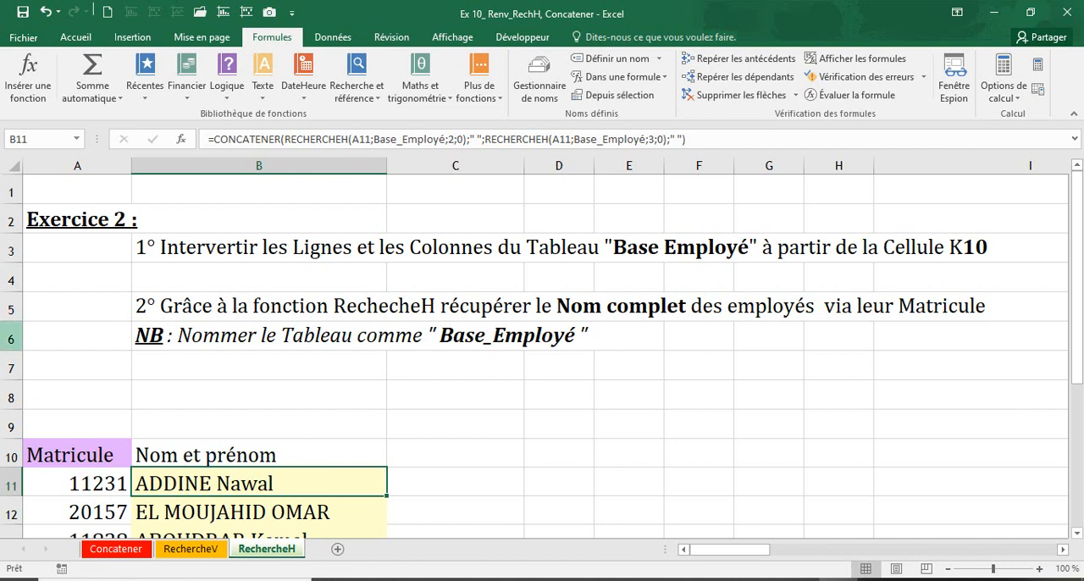
{"action": "left_click", "coordinate": [10, 336]}
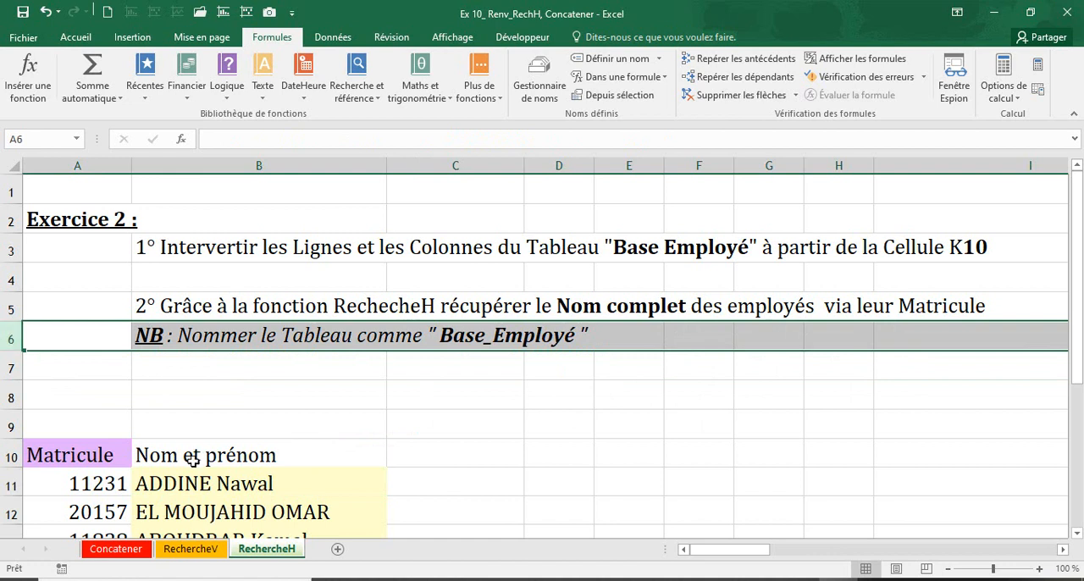
{"action": "left_click", "coordinate": [489, 460]}
{"action": "left_click", "coordinate": [563, 458]}
{"action": "left_click", "coordinate": [620, 456]}
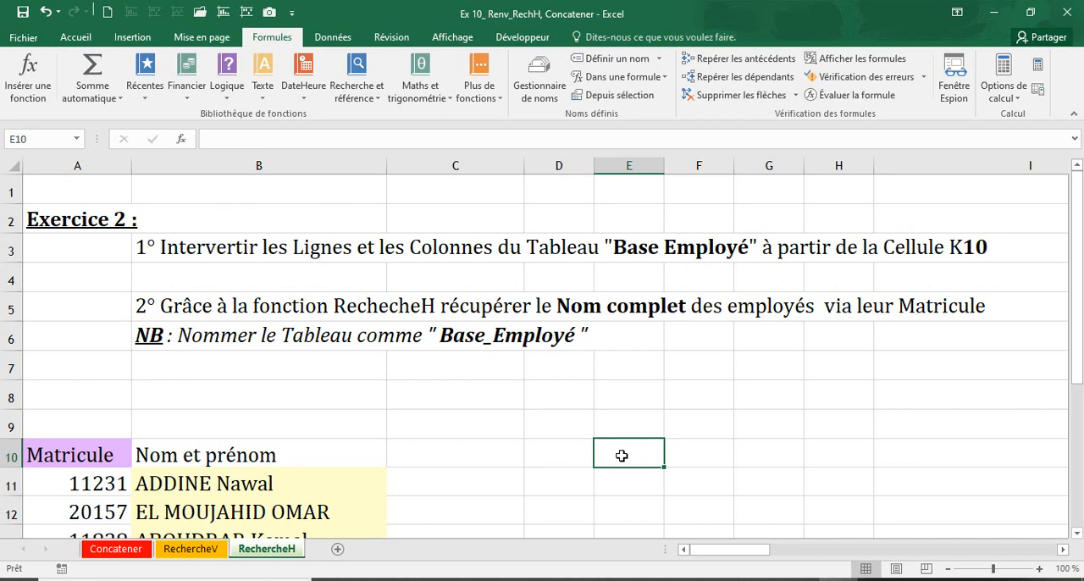
Select the whole transposed Base_Employé table to check its extent, recheck B11, and view the original employee table on the RechercheV sheet
{"action": "left_click_drag", "start_coordinate": [699, 551], "coordinate": [763, 551]}
{"action": "left_click_drag", "start_coordinate": [725, 462], "coordinate": [900, 483]}
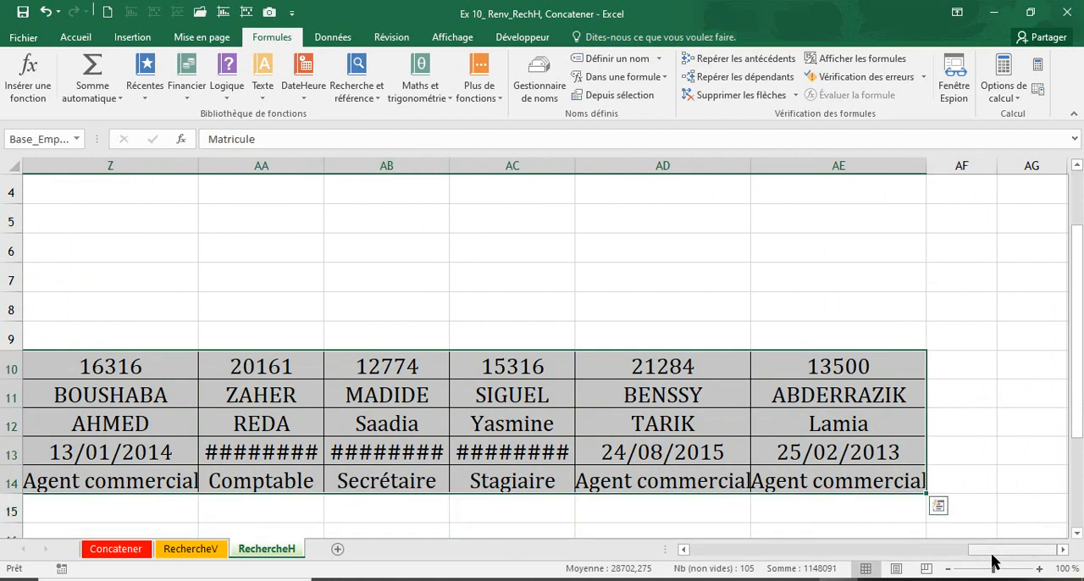
{"action": "left_click_drag", "start_coordinate": [994, 556], "coordinate": [669, 557]}
{"action": "left_click", "coordinate": [245, 394]}
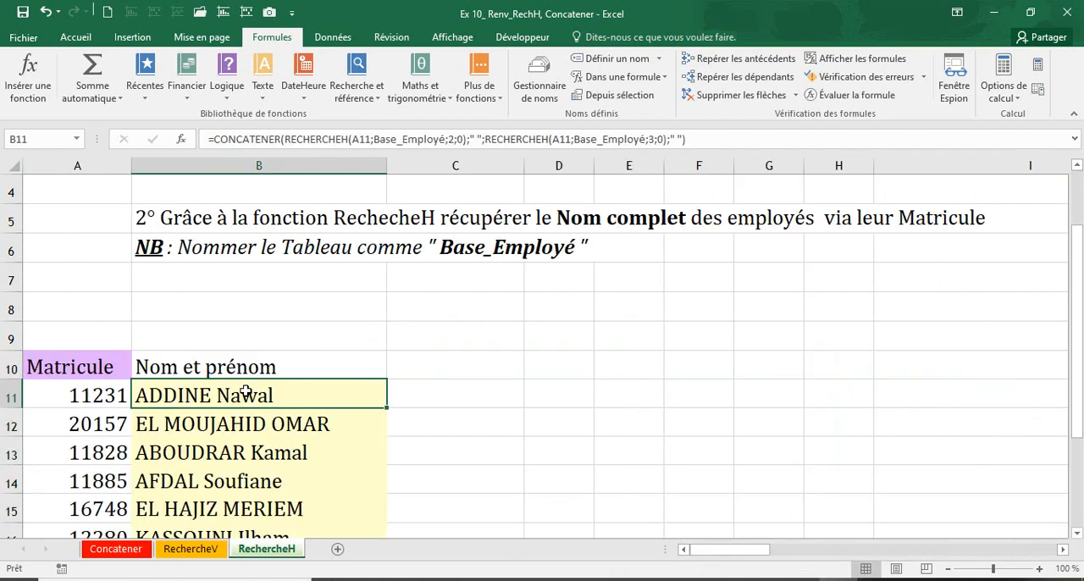
{"action": "left_click", "coordinate": [189, 550]}
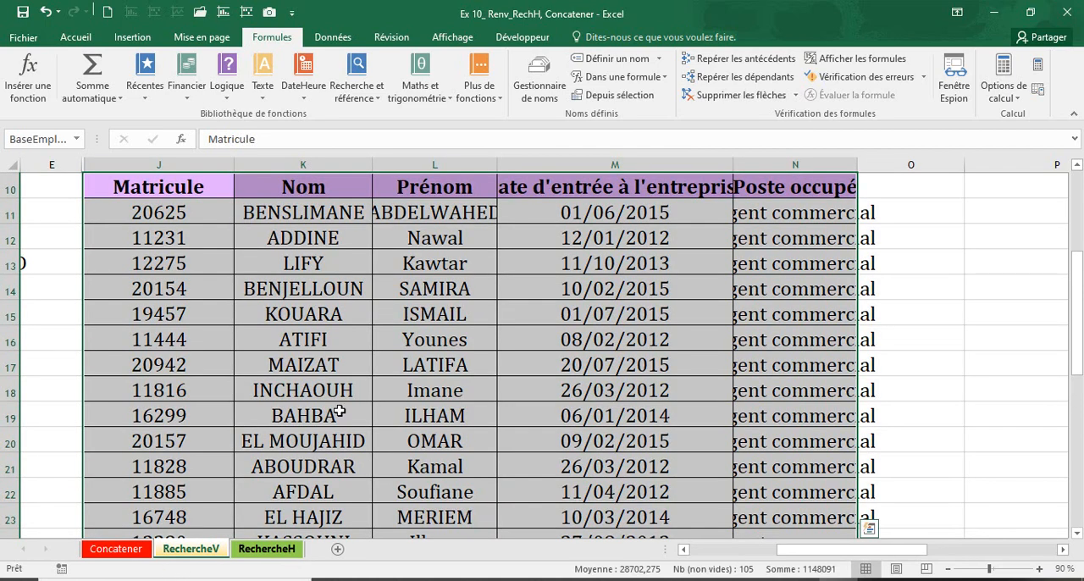